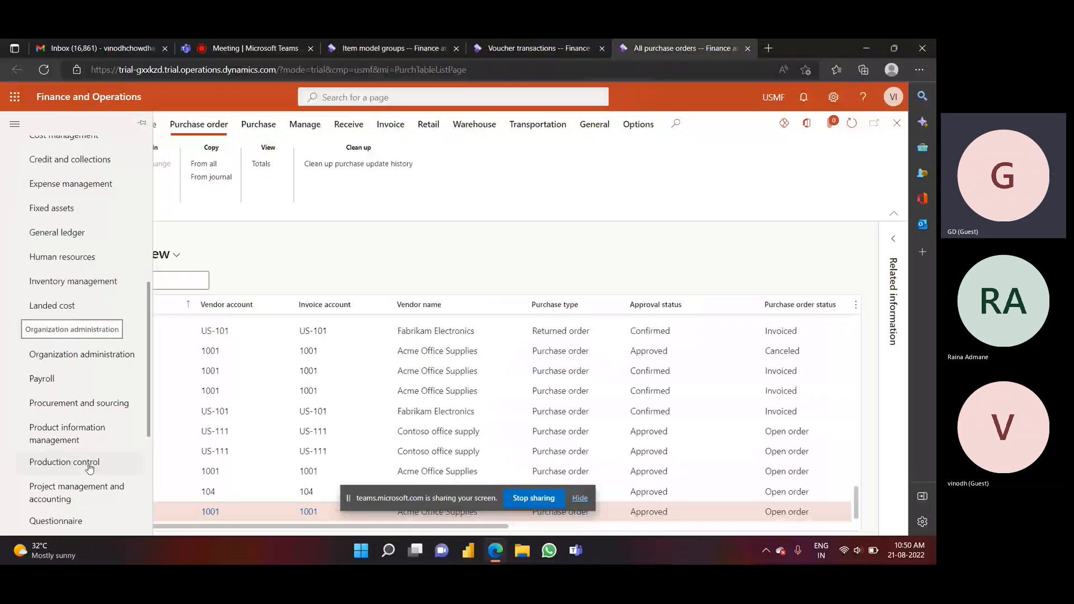
# Filter the released products by item number GCAT01-W, open the item and display its inventory management options.
pyautogui.click(76, 442)
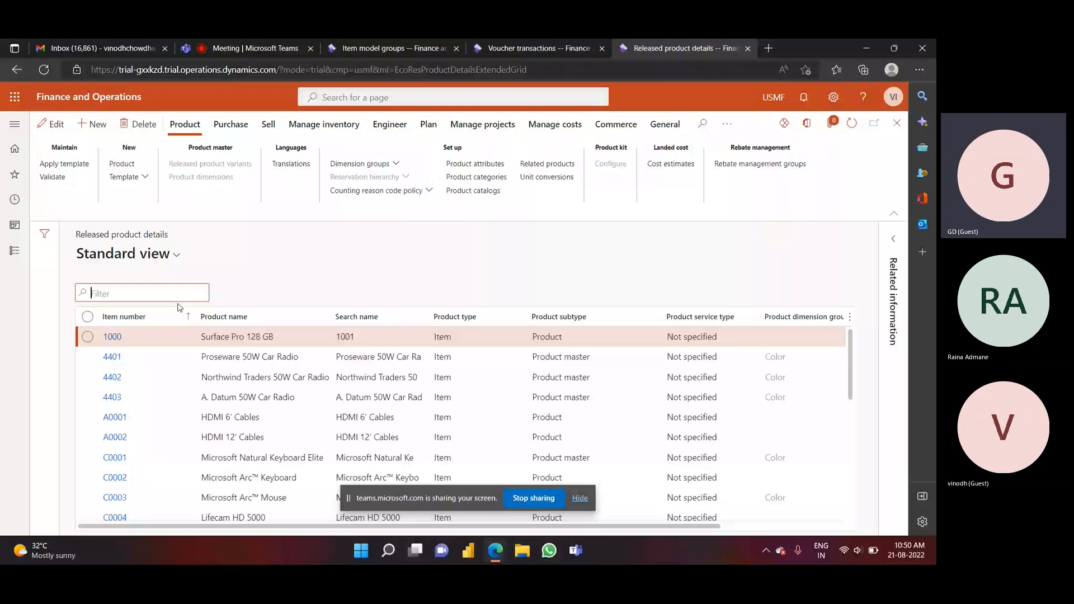
pyautogui.write('GCAT01-W')
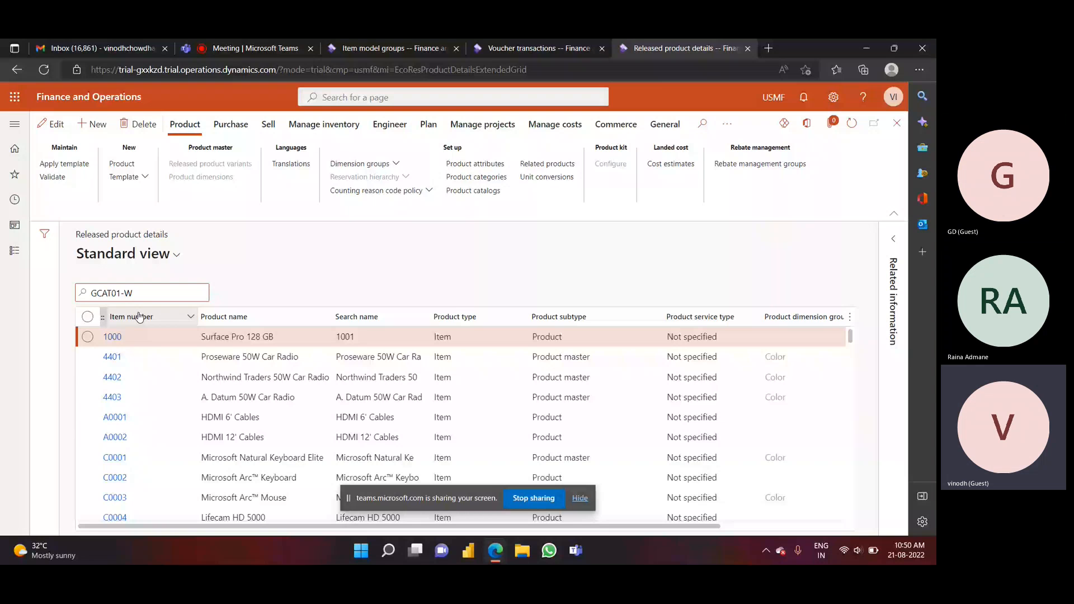
pyautogui.click(139, 317)
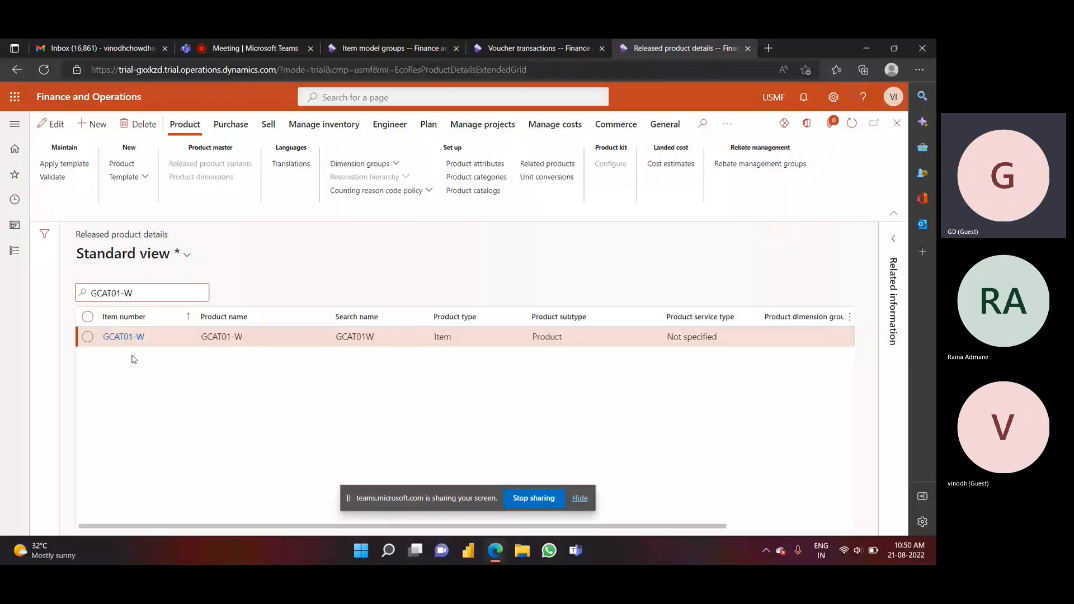
pyautogui.click(137, 336)
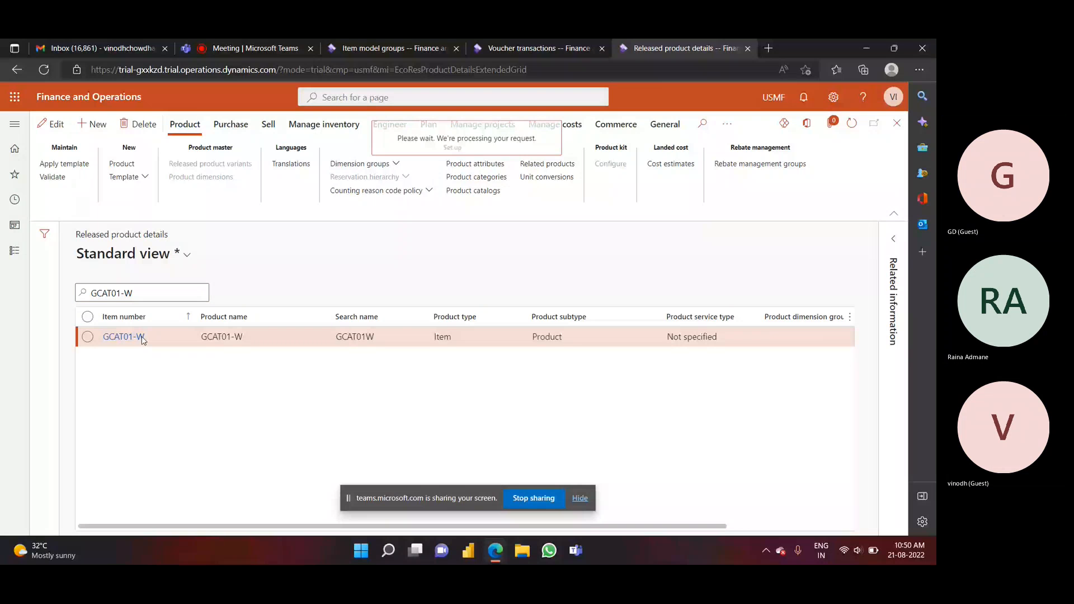
pyautogui.click(323, 124)
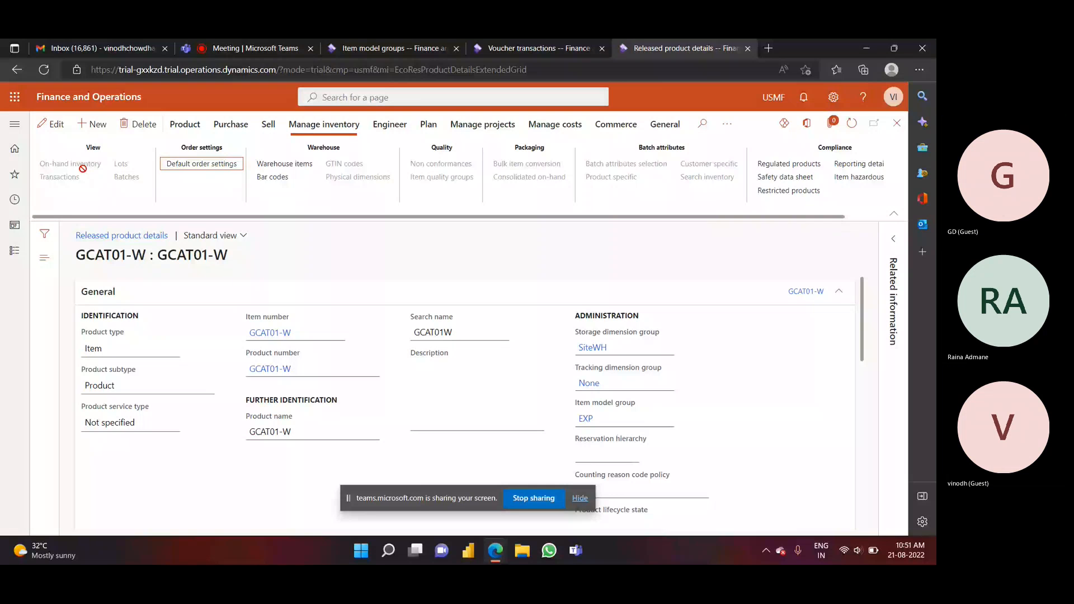
# Examine the costing and inventory policy settings of the EXP item model group.
pyautogui.click(388, 48)
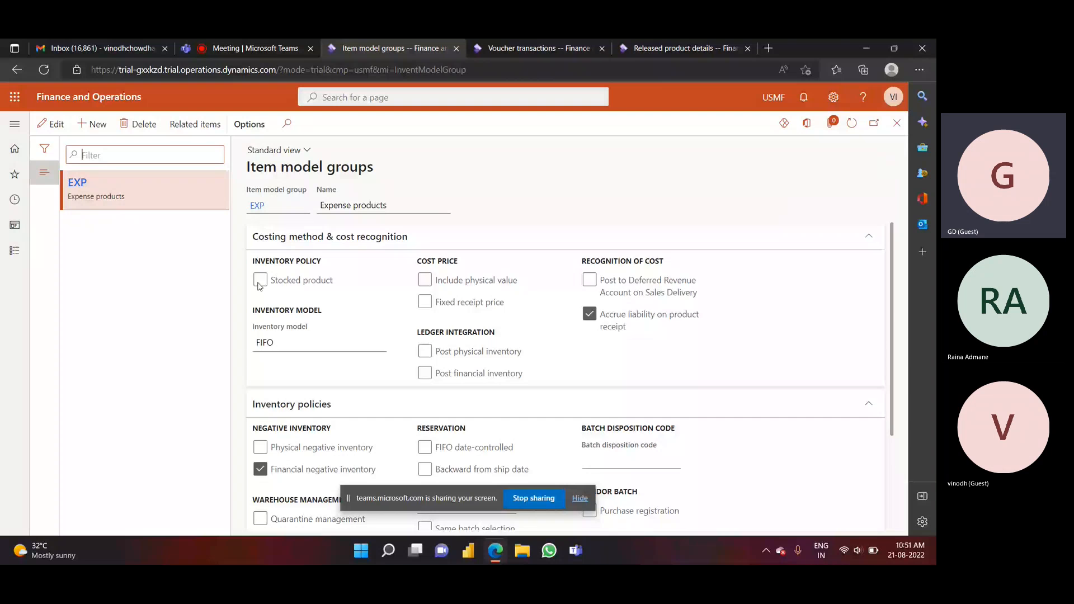
pyautogui.scroll(-3, 259, 287)
pyautogui.scroll(3, 259, 287)
pyautogui.scroll(-3, 744, 341)
pyautogui.scroll(3, 744, 342)
pyautogui.scroll(-2, 763, 286)
pyautogui.scroll(2, 763, 286)
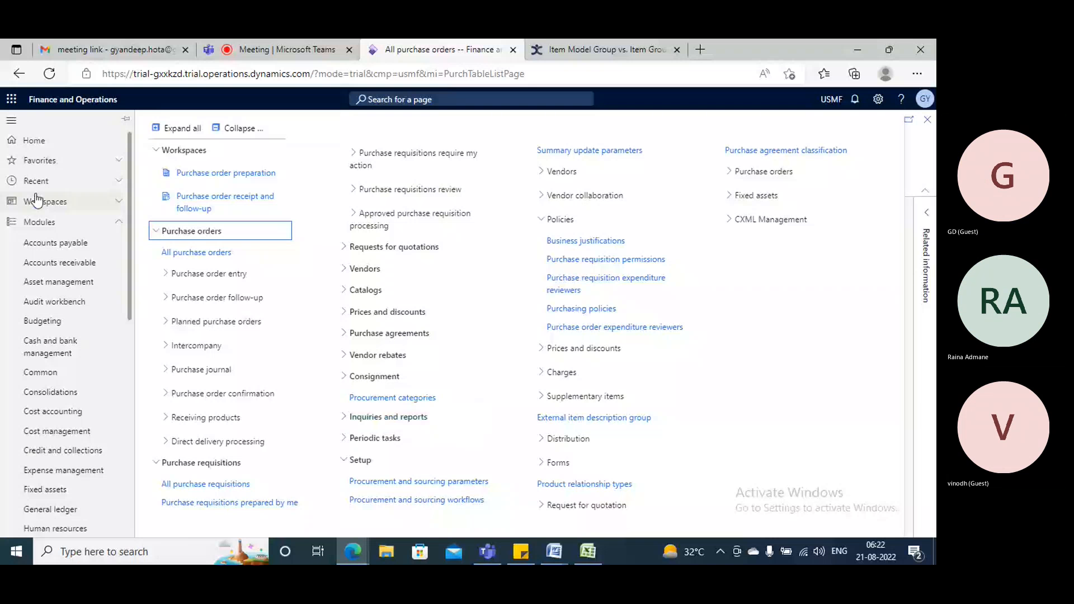
# Start a new released product from the Product information management module with product type Item.
pyautogui.scroll(-3, 72, 380)
pyautogui.scroll(-3, 72, 382)
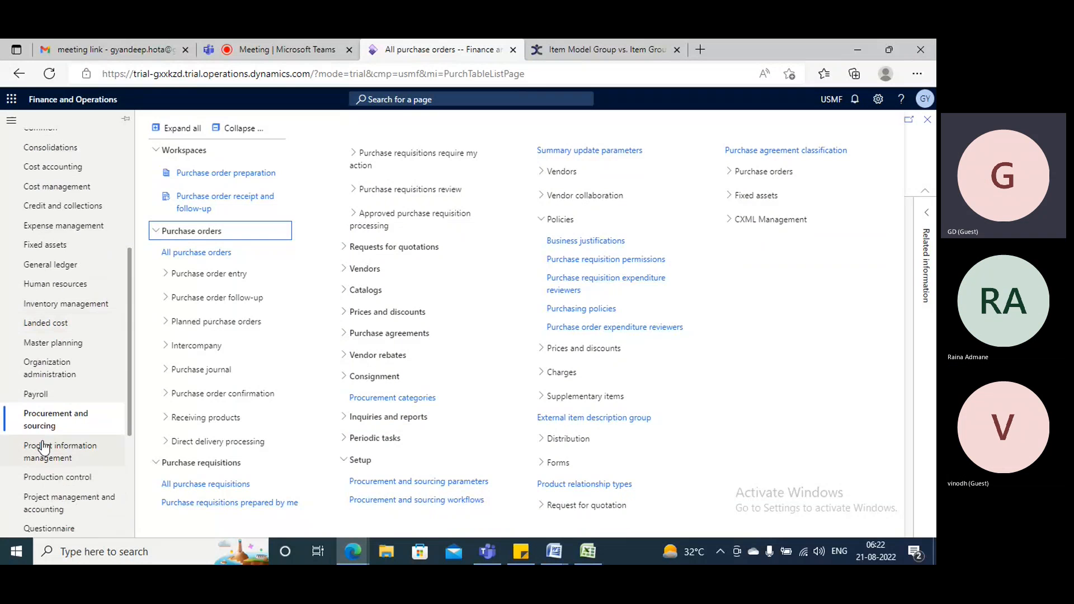
pyautogui.click(49, 452)
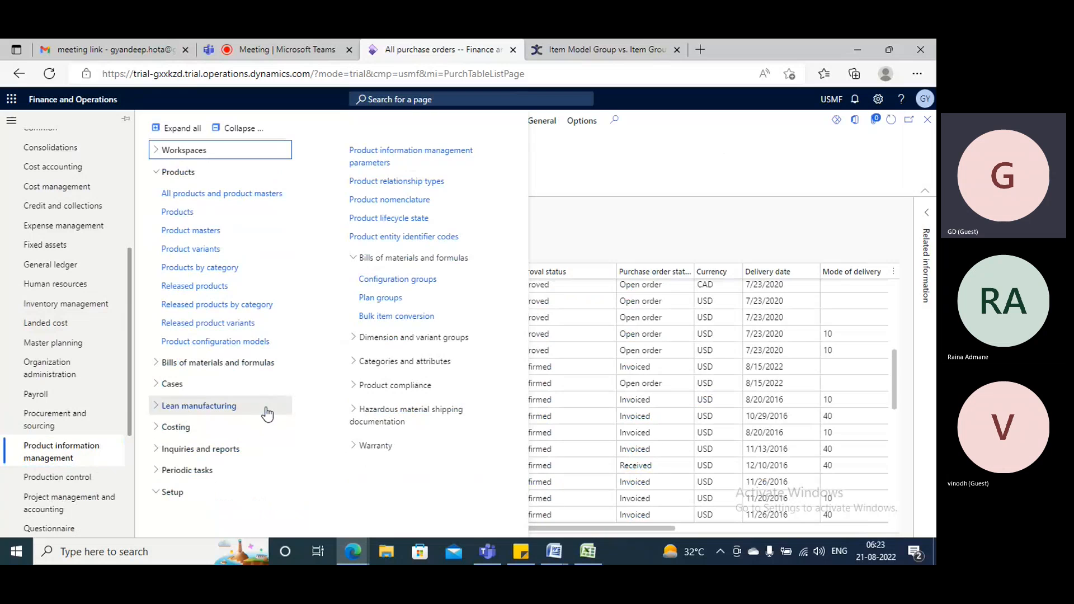
pyautogui.click(208, 288)
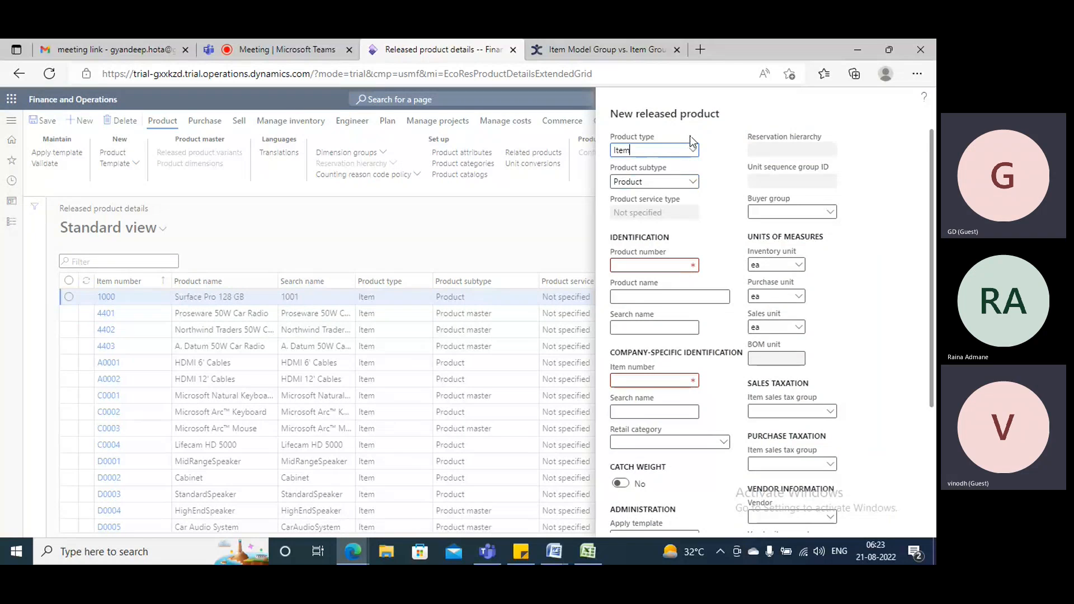
pyautogui.click(692, 150)
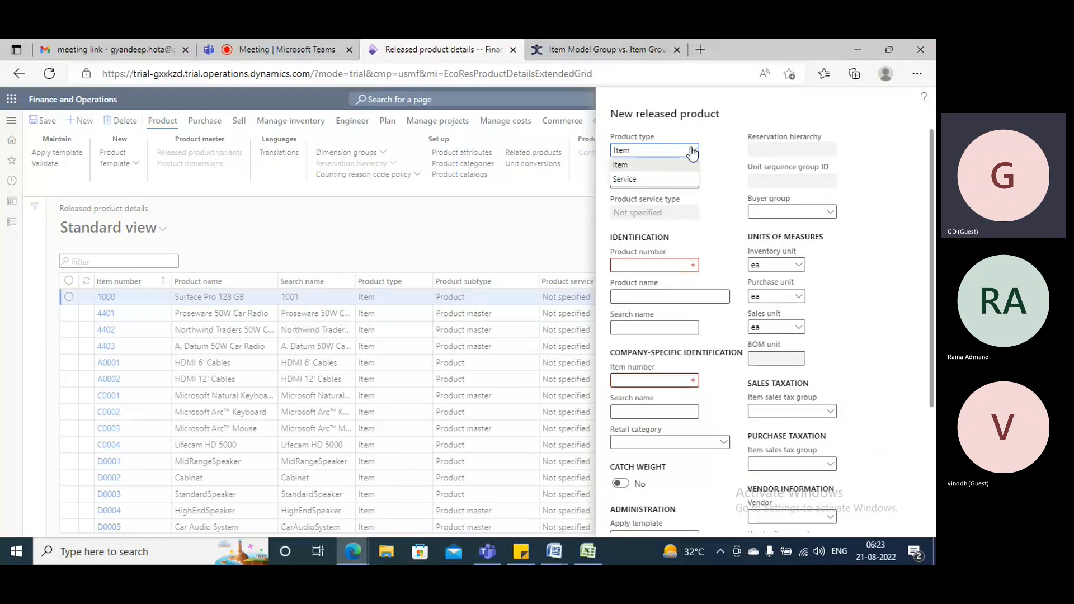
pyautogui.click(619, 166)
# Enter GProduct106 as both the product number and the product name of the new released product.
pyautogui.click(676, 266)
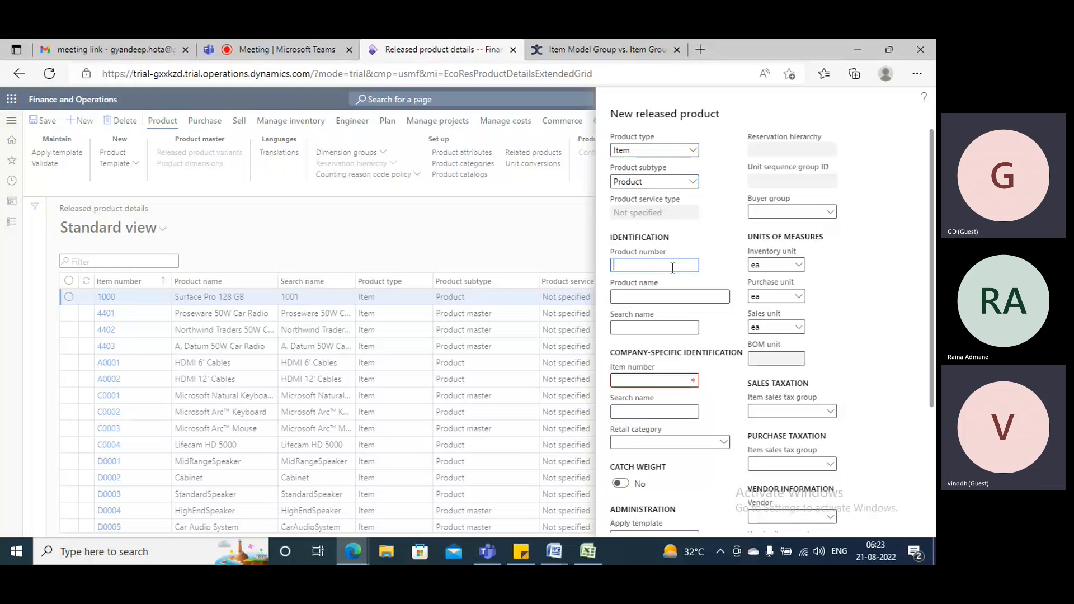
pyautogui.write('GPro')
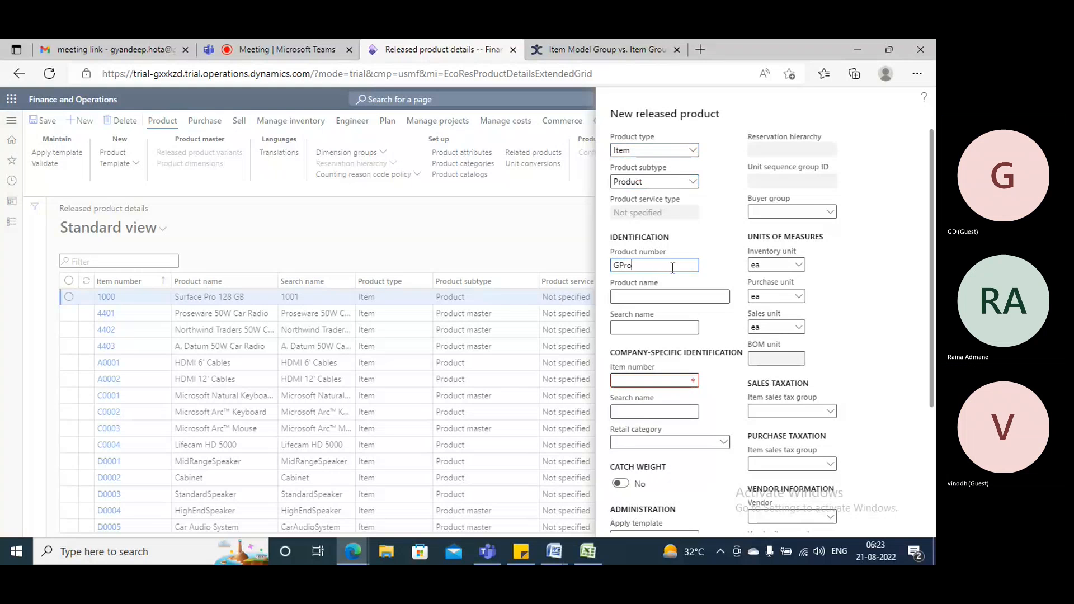
pyautogui.write('duct106')
pyautogui.click(667, 298)
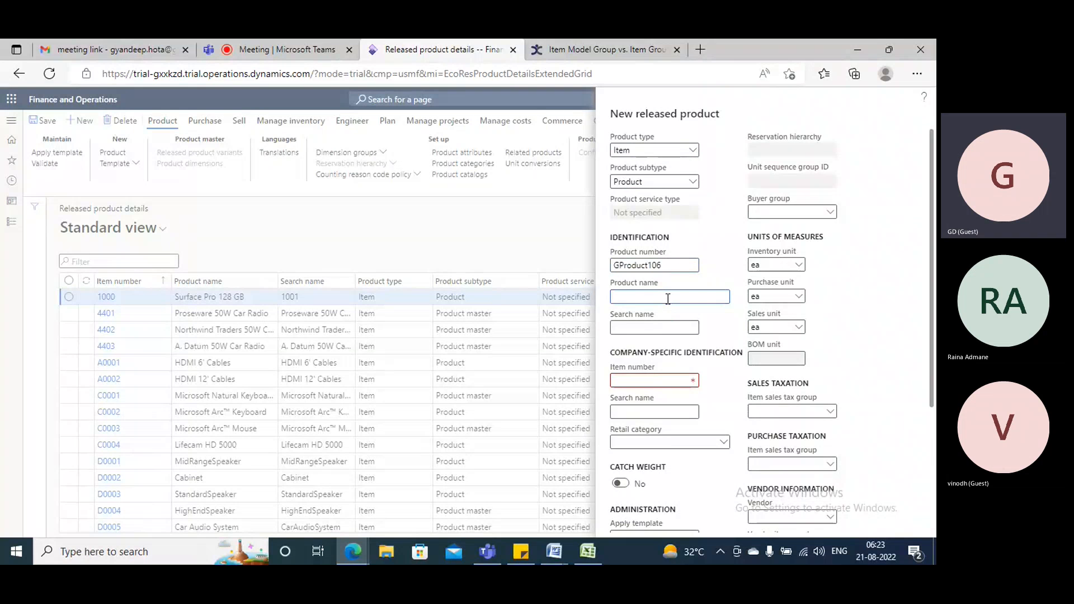
pyautogui.write('GProduct106')
pyautogui.press('Tab')
pyautogui.scroll(-3, 671, 359)
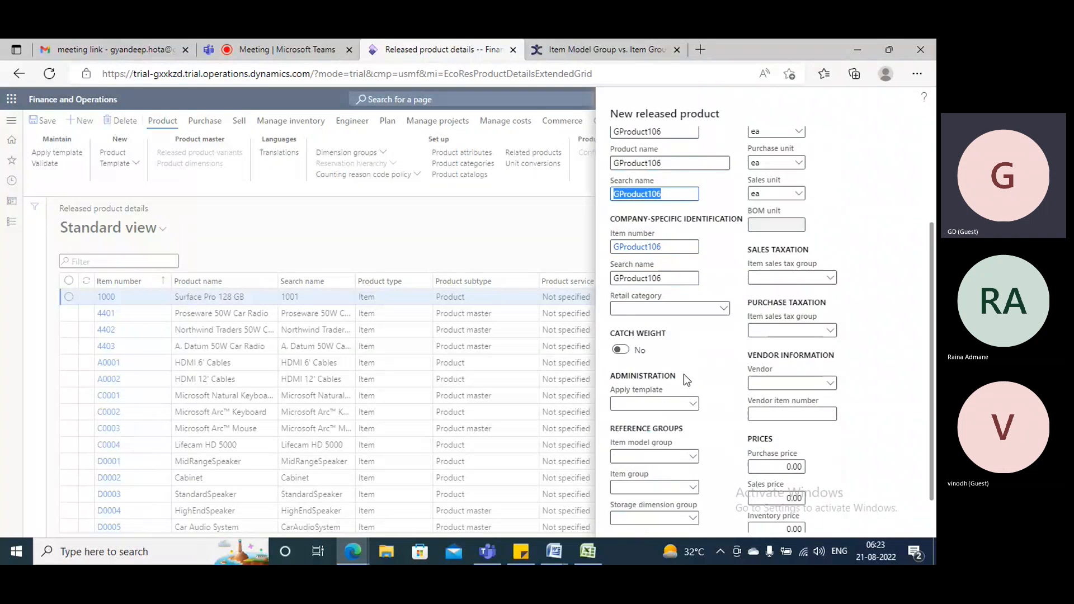
# Assign the FIFO item model group to the new product and open that group's details.
pyautogui.click(692, 417)
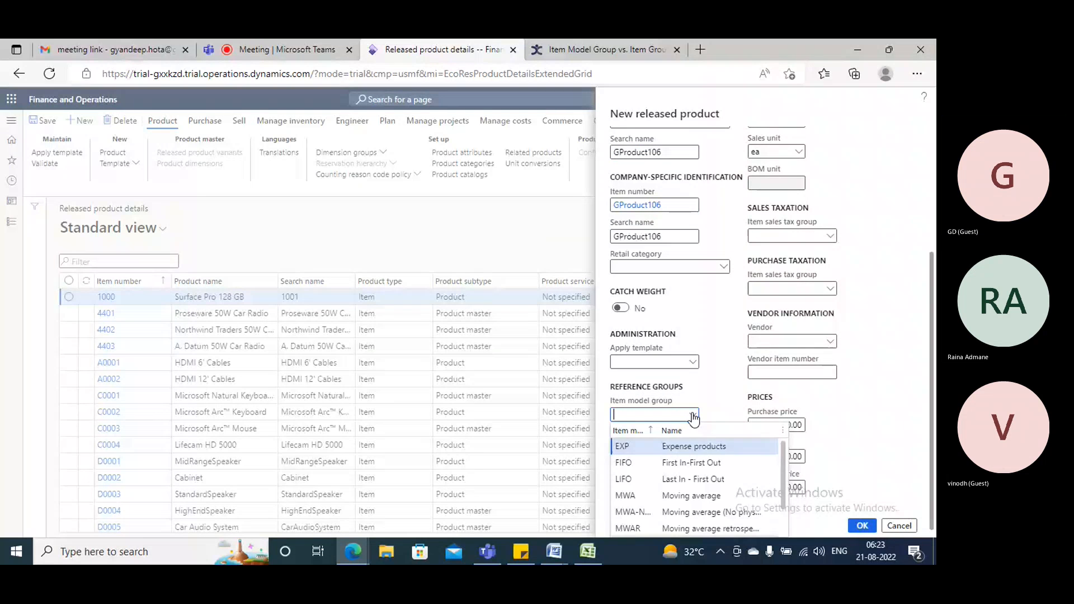
pyautogui.click(674, 463)
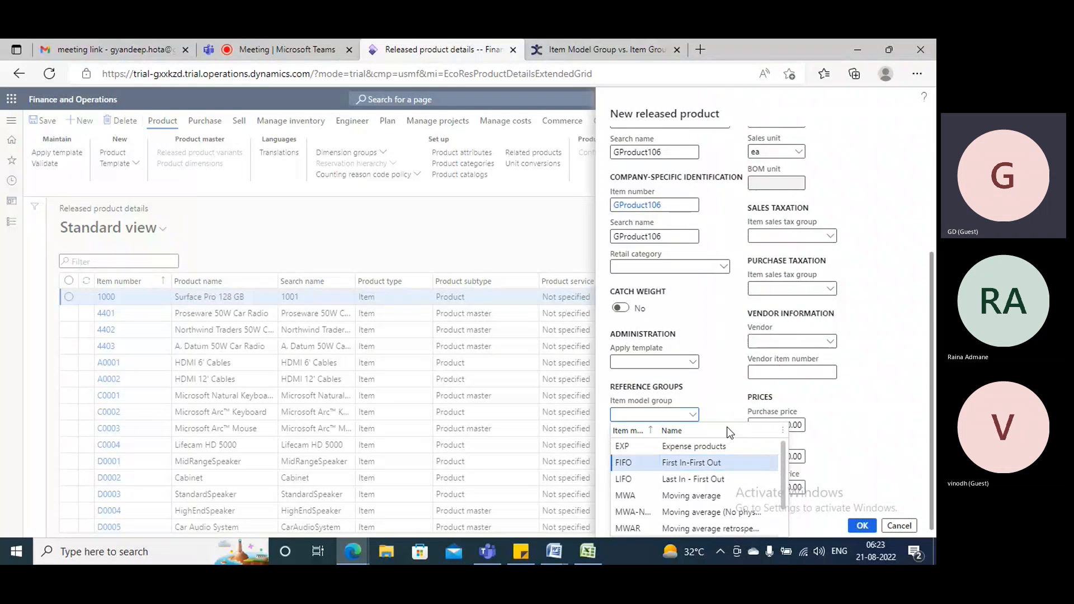
pyautogui.rightClick(690, 415)
pyautogui.click(722, 476)
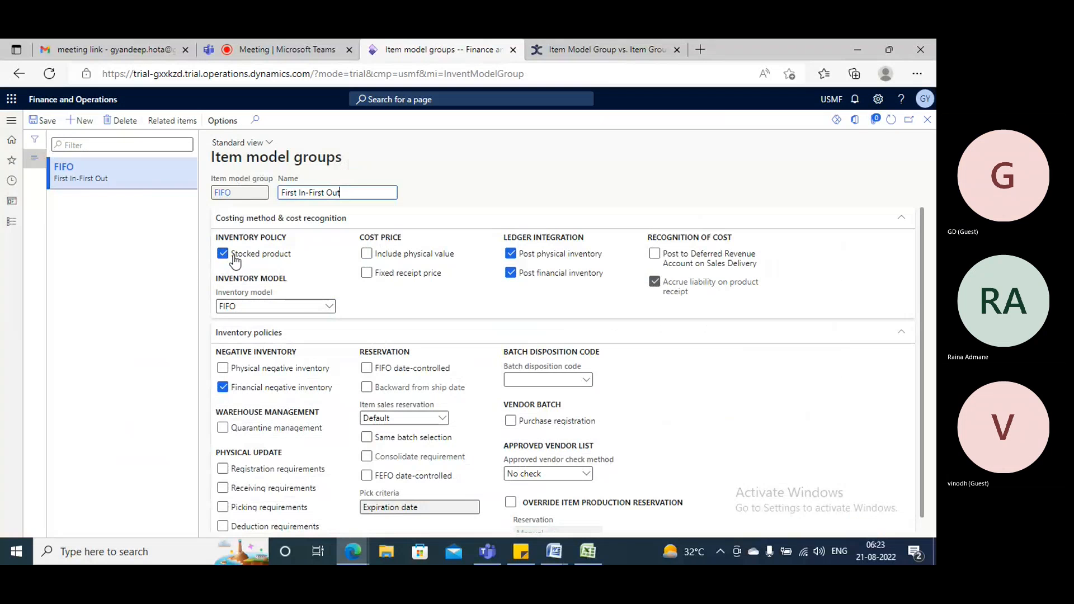
# Enable Include physical value for the FIFO item model group, save it and return to the new product form.
pyautogui.moveTo(235, 261)
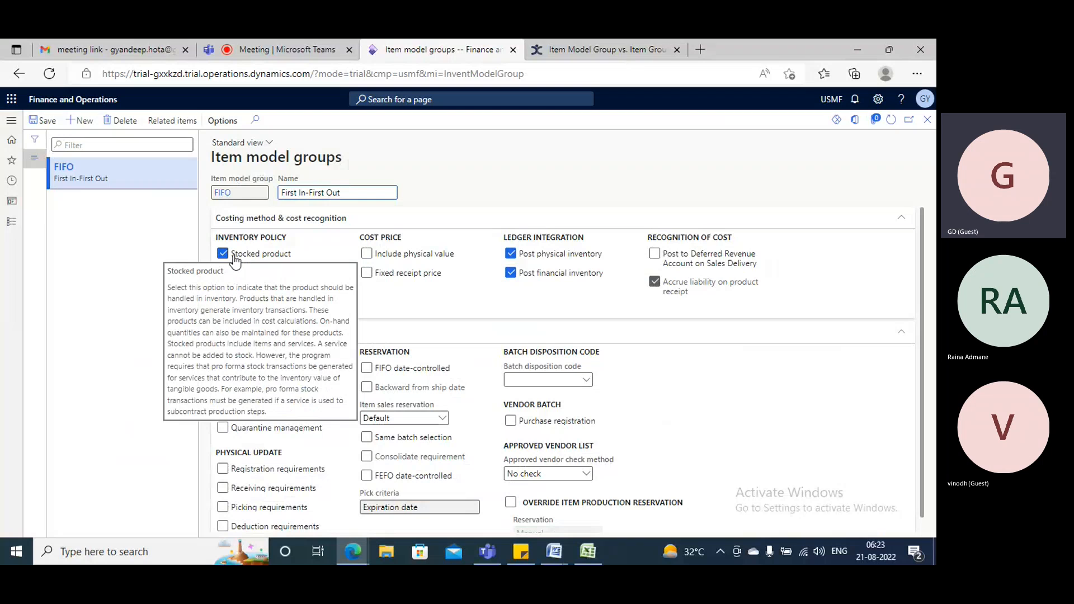
pyautogui.click(372, 257)
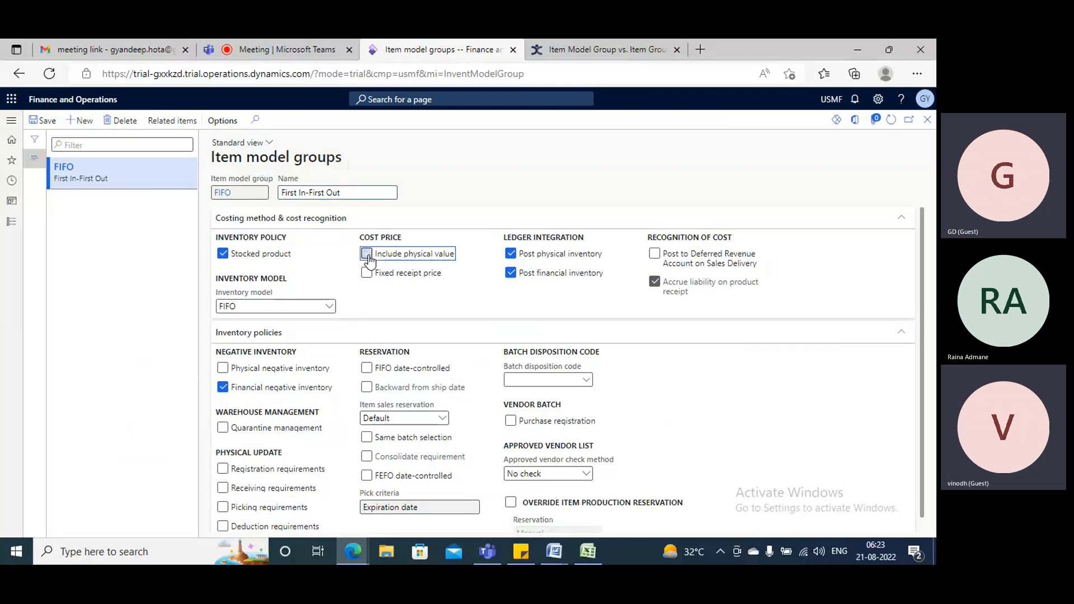
pyautogui.click(44, 119)
pyautogui.click(928, 121)
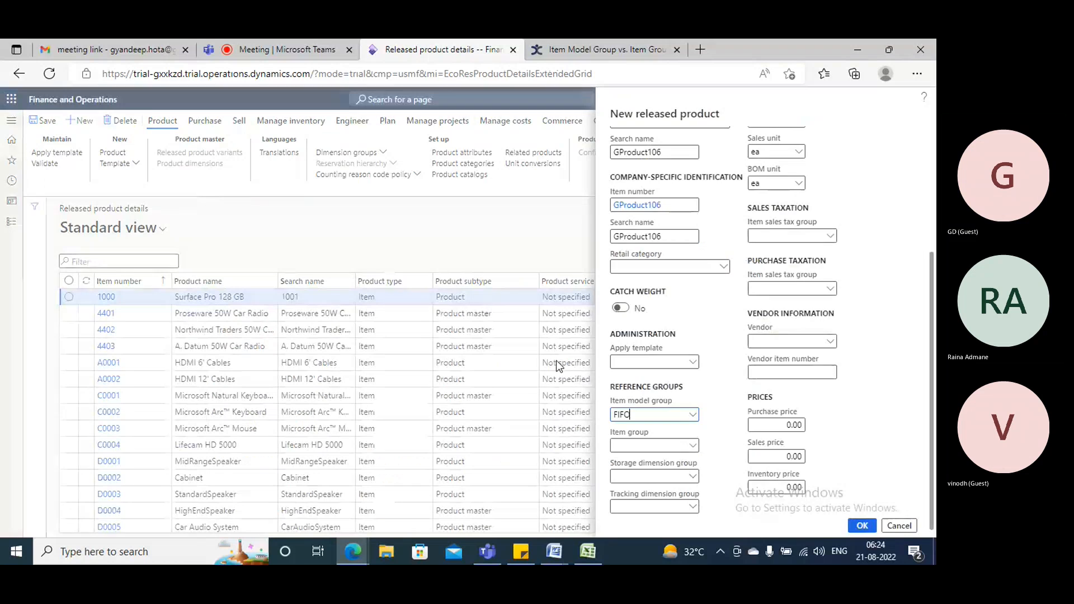
# Set the new product's item group to Audio and review that group's purchase order posting accounts.
pyautogui.click(690, 446)
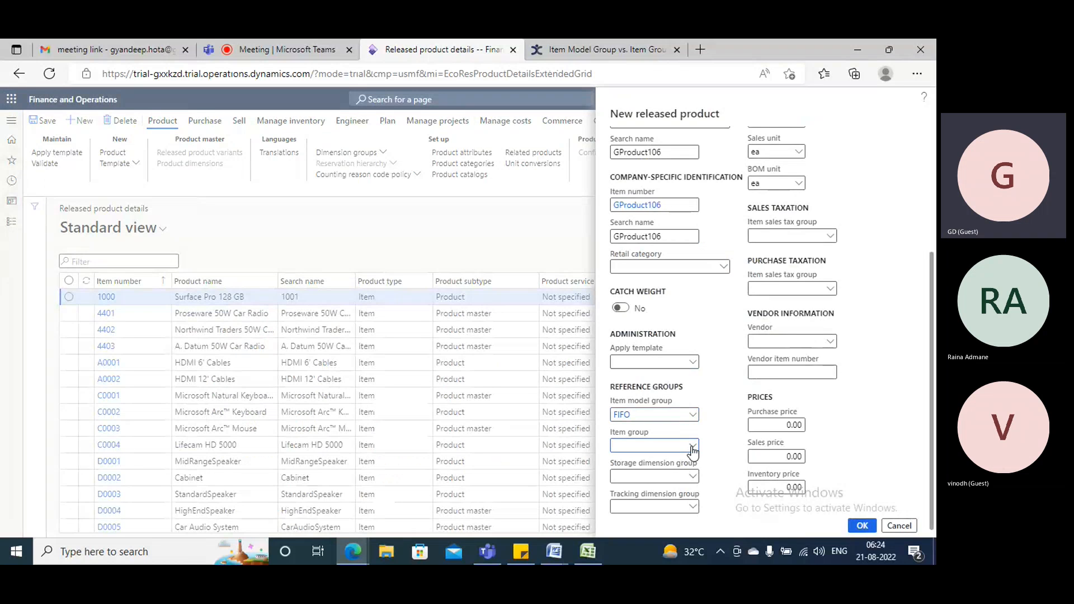
pyautogui.click(693, 448)
pyautogui.click(712, 348)
pyautogui.rightClick(694, 448)
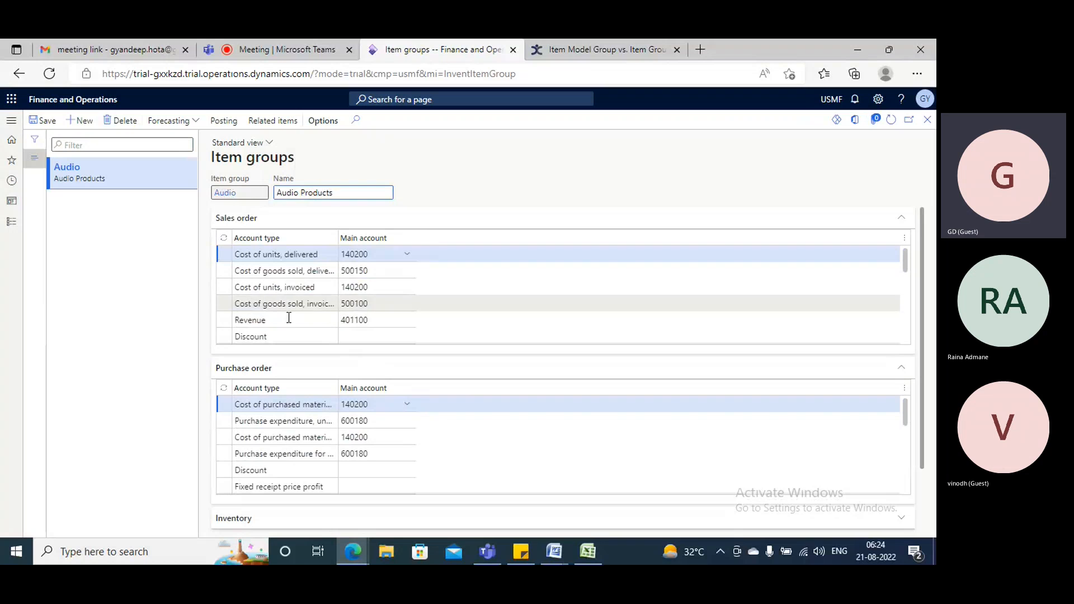
pyautogui.scroll(-1, 289, 318)
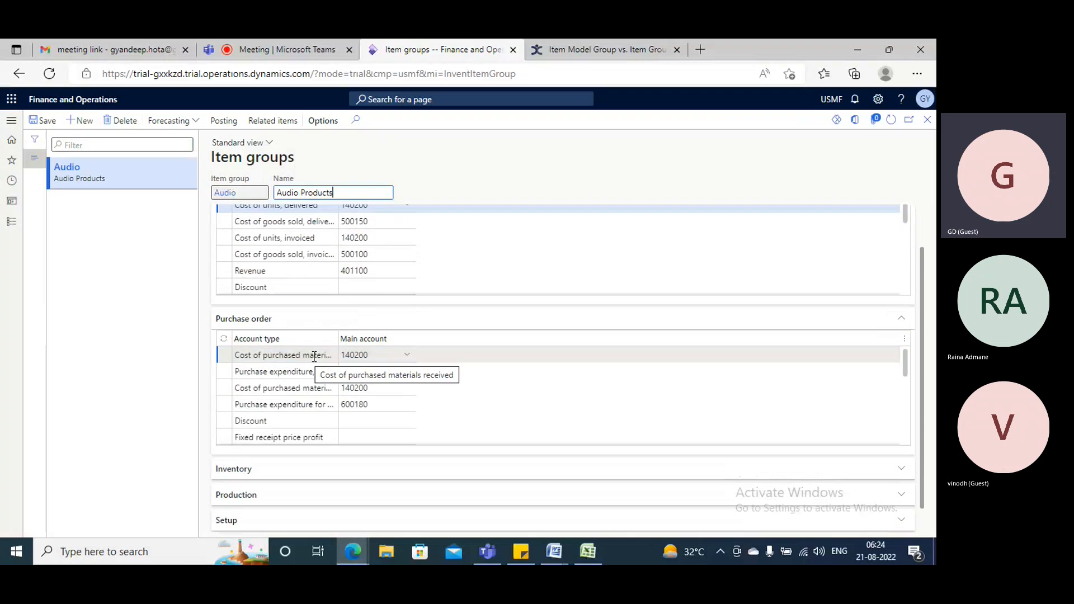
pyautogui.click(345, 358)
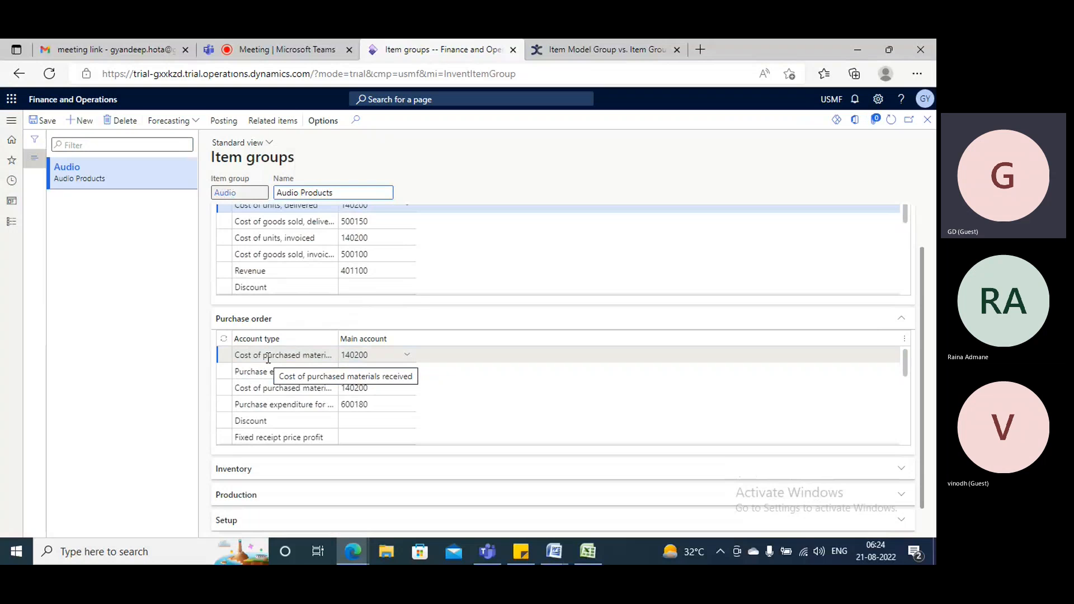
pyautogui.click(370, 359)
pyautogui.scroll(-5, 287, 402)
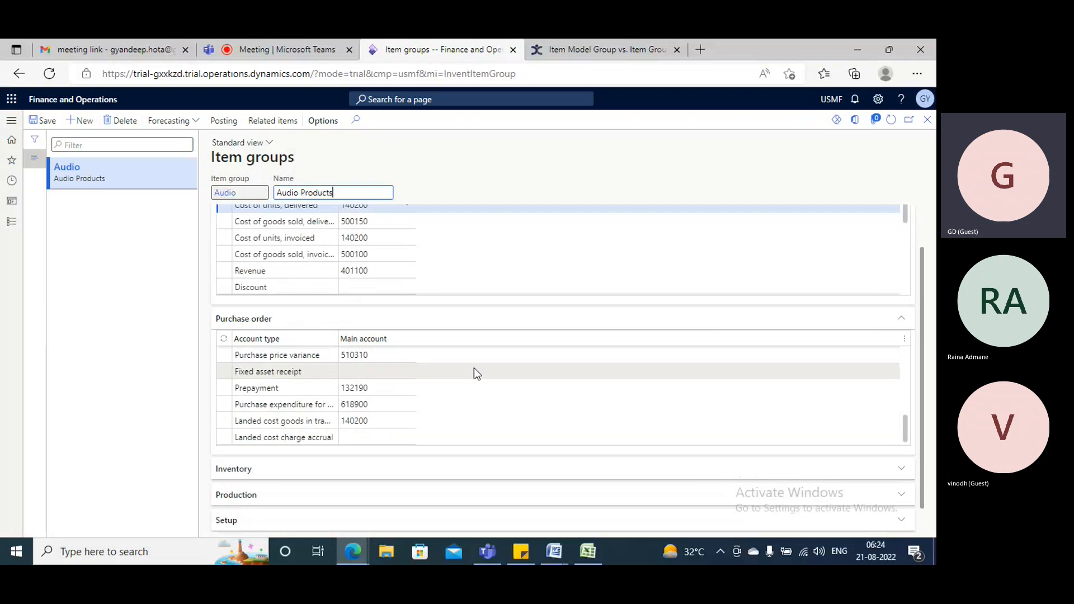
pyautogui.click(928, 120)
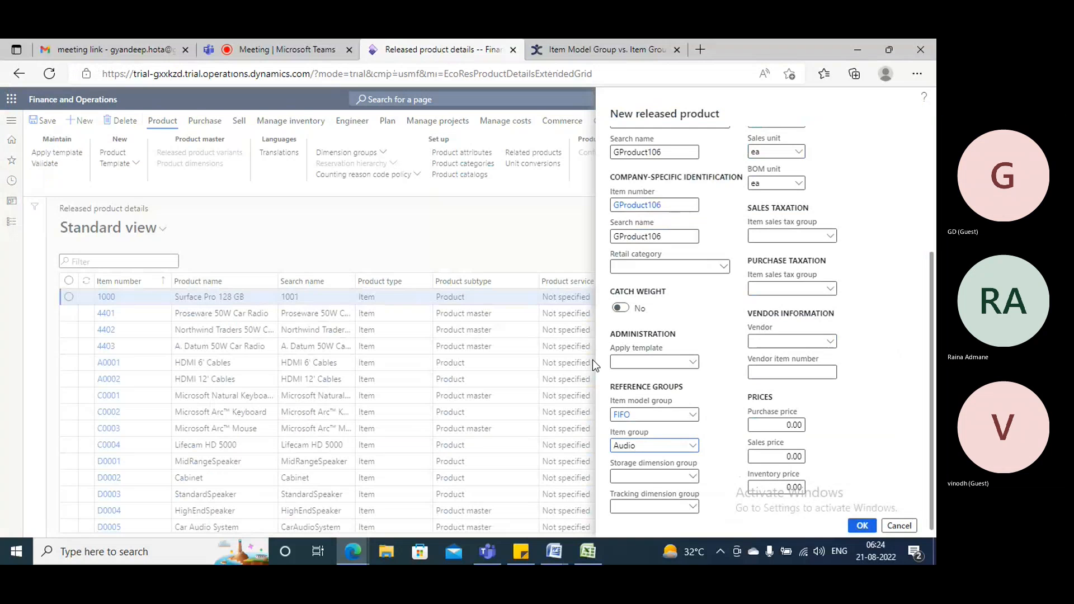
# Set the storage dimension group to SiteWH and the tracking dimension group to None, and create the released product.
pyautogui.click(692, 476)
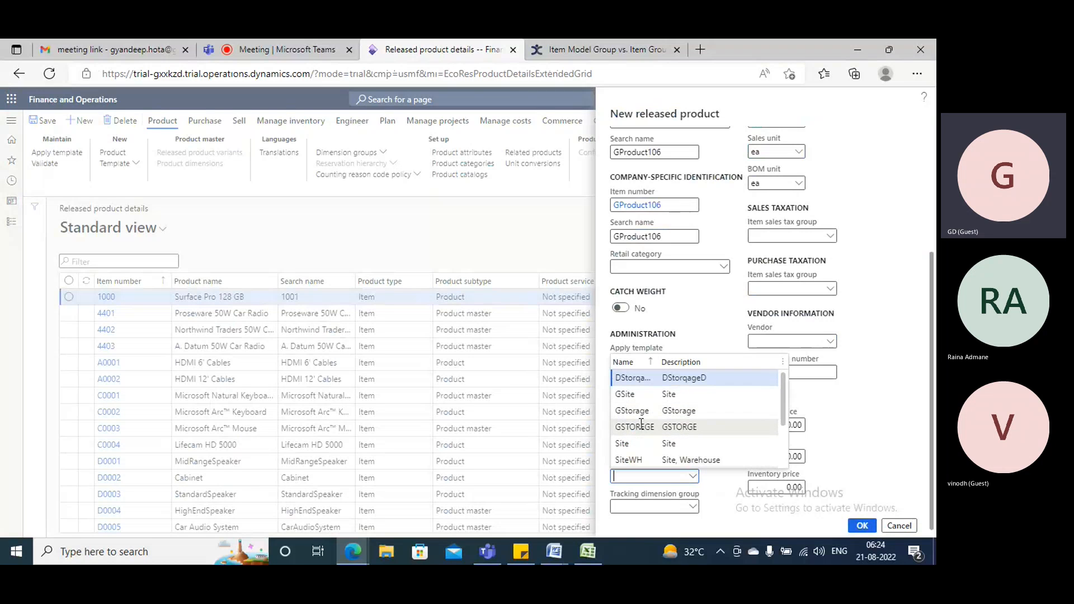
pyautogui.click(628, 460)
pyautogui.click(694, 508)
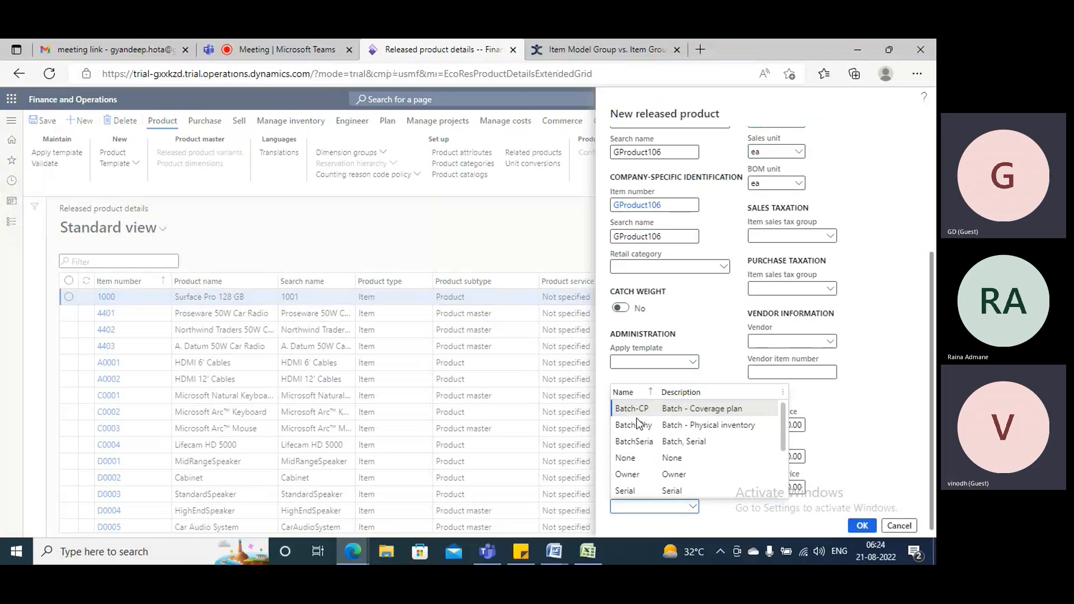
pyautogui.click(629, 458)
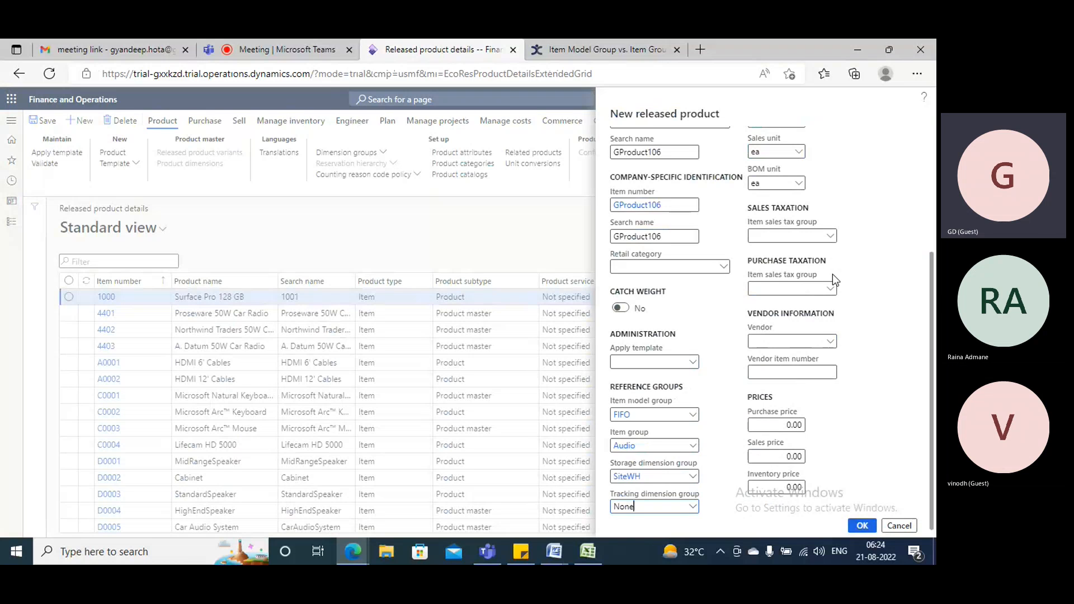
pyautogui.scroll(4, 838, 257)
pyautogui.scroll(-3, 831, 248)
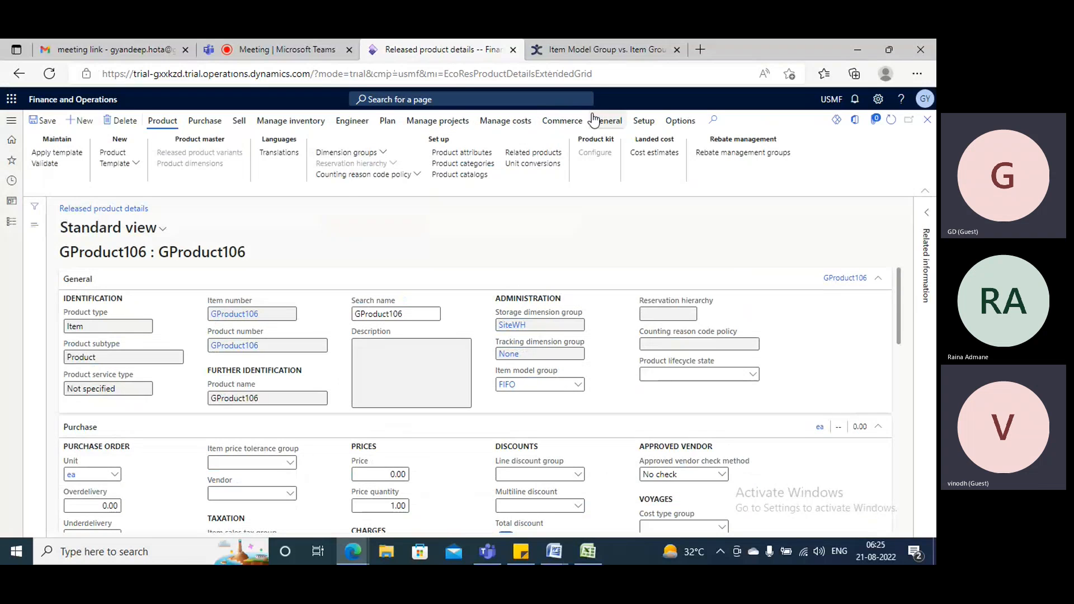
# Add a pending item price for GProduct106 using costing version 10.
pyautogui.click(503, 121)
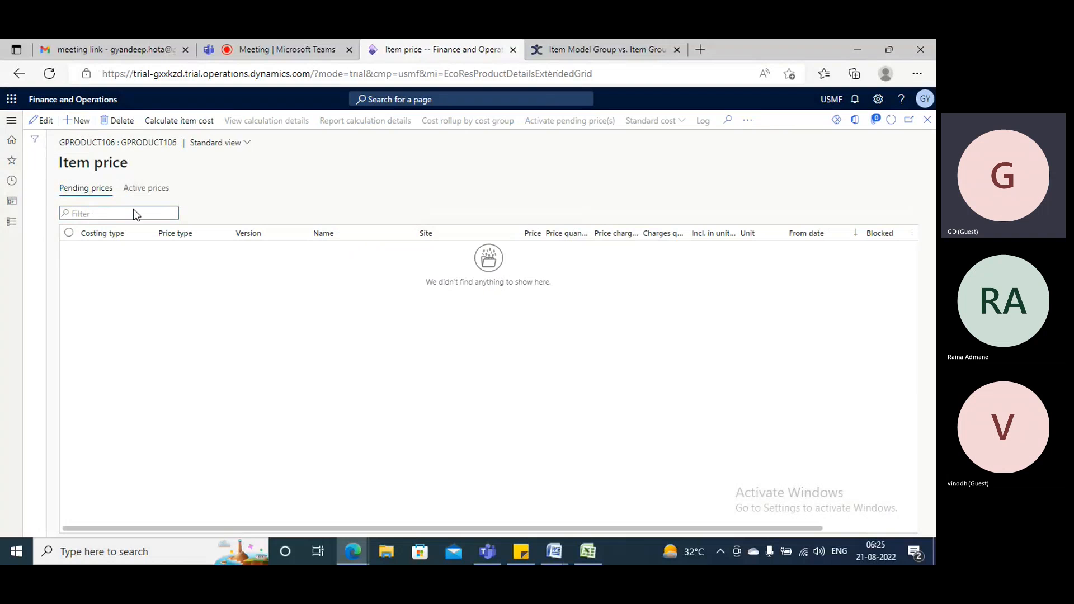
pyautogui.hotkey('alt', 'n')
pyautogui.click(322, 252)
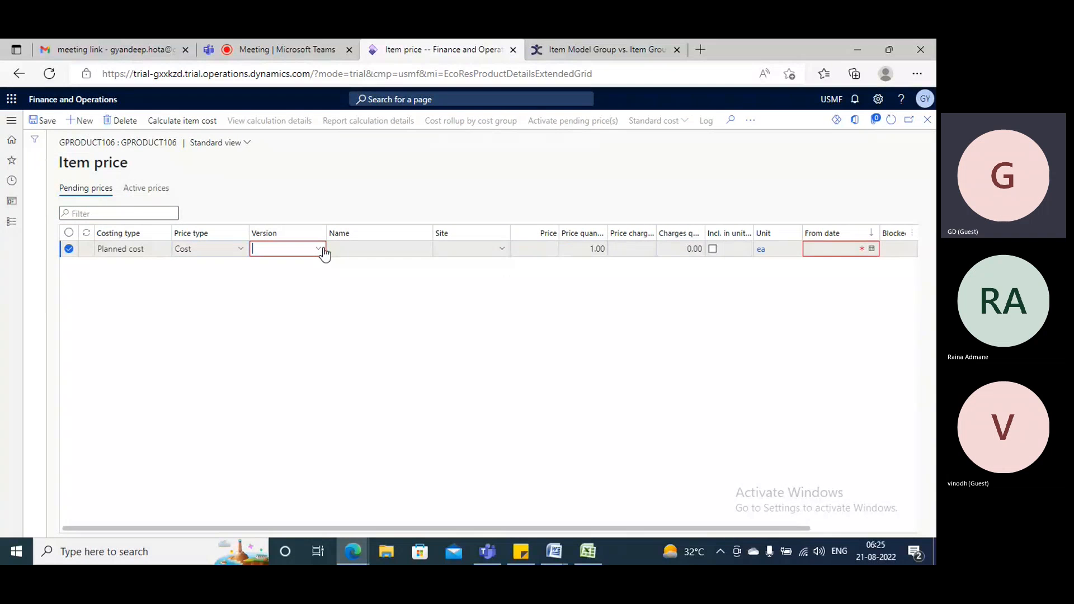
pyautogui.click(323, 252)
pyautogui.click(290, 281)
# Set the pending cost price for site 2 to 150 and save it.
pyautogui.click(483, 249)
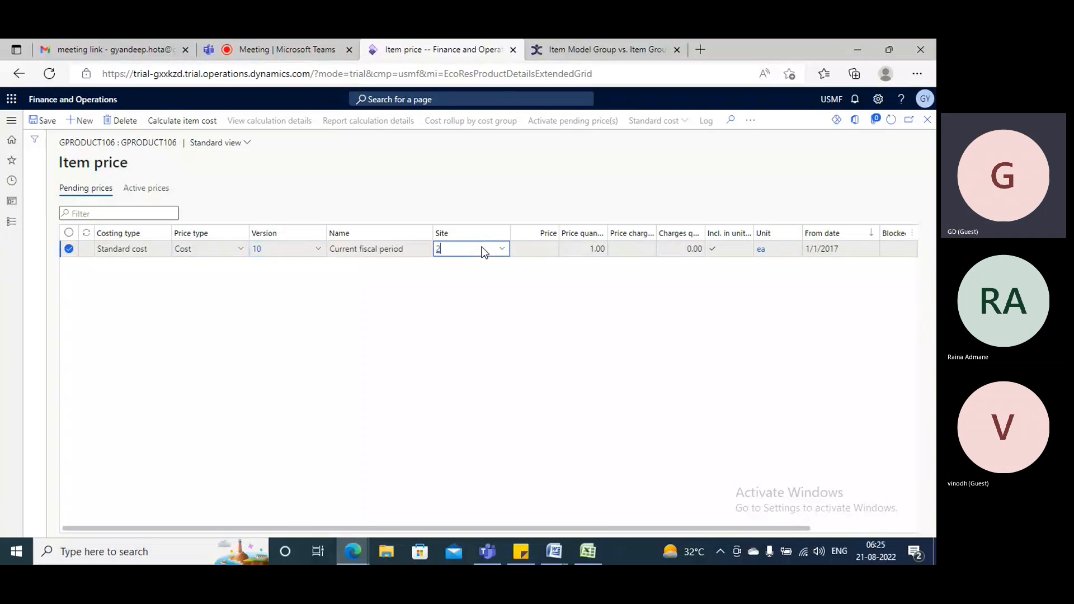
pyautogui.press('Tab')
pyautogui.write('150')
pyautogui.press('Tab')
pyautogui.press('Tab')
pyautogui.click(40, 122)
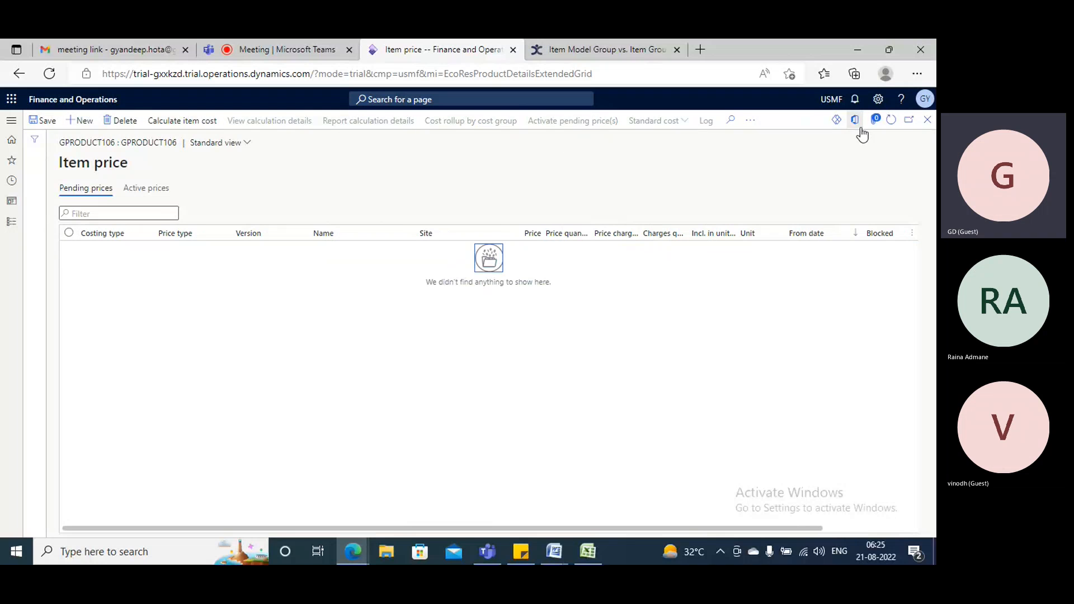
# Return from the item prices to the GProduct106 released product details, save the product and validate it.
pyautogui.click(928, 121)
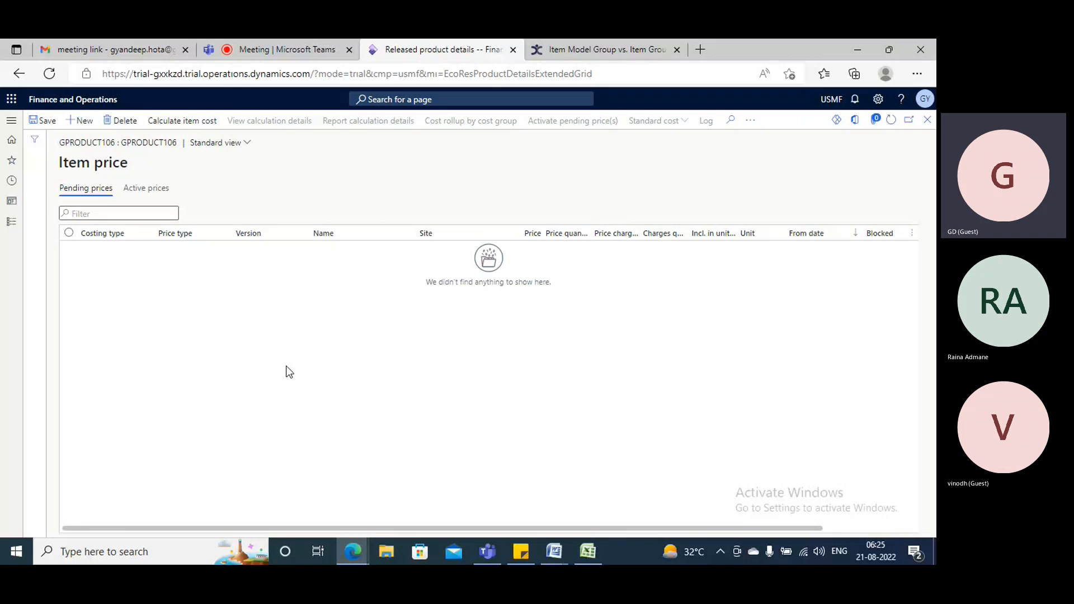
pyautogui.scroll(-4, 276, 357)
pyautogui.scroll(2, 276, 357)
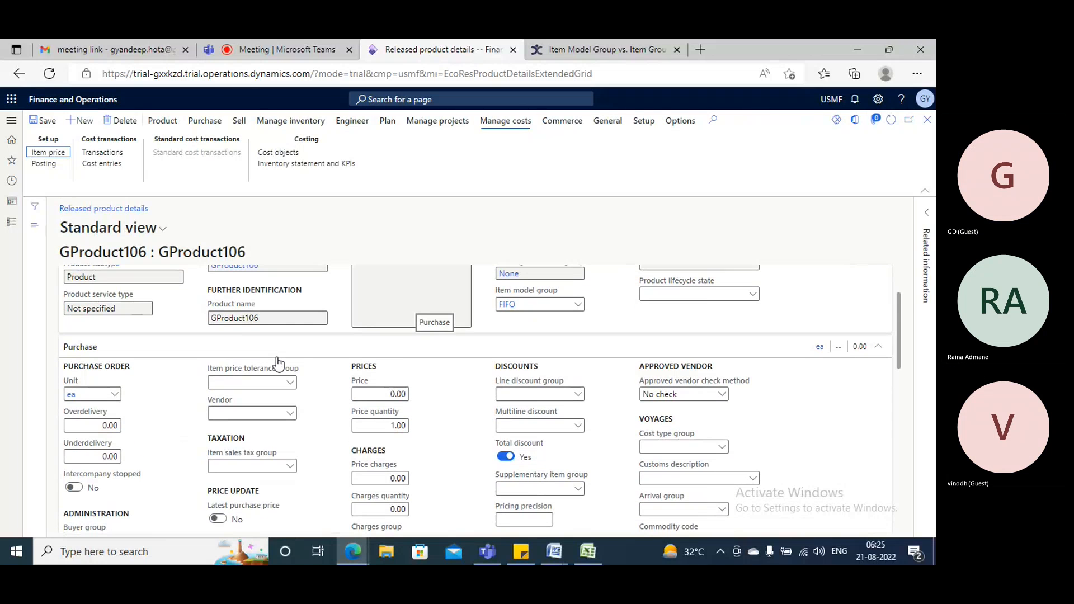
pyautogui.scroll(-1, 278, 362)
pyautogui.click(45, 122)
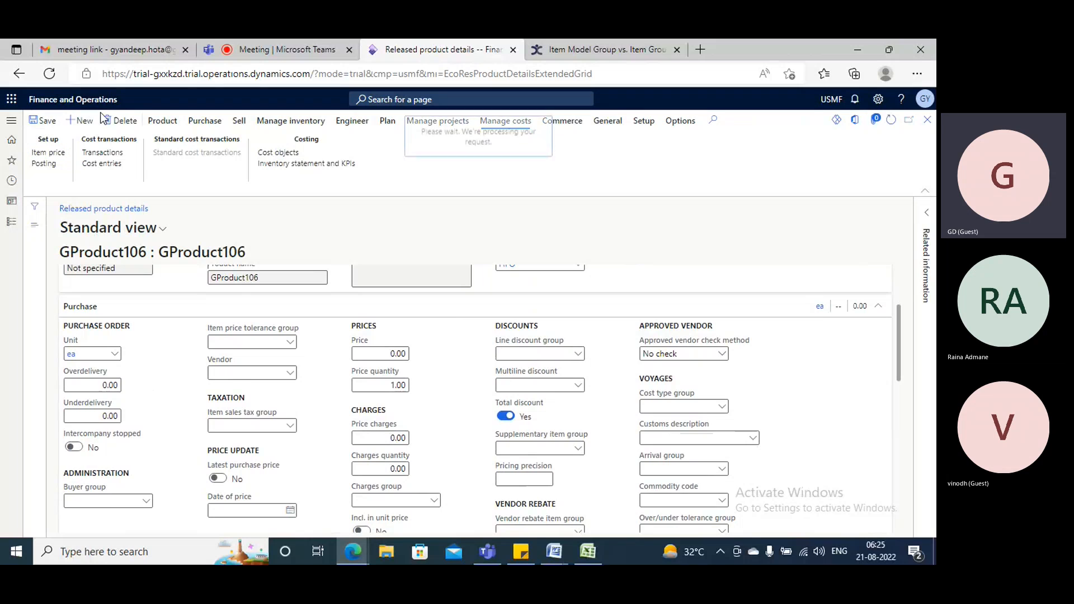
pyautogui.click(168, 122)
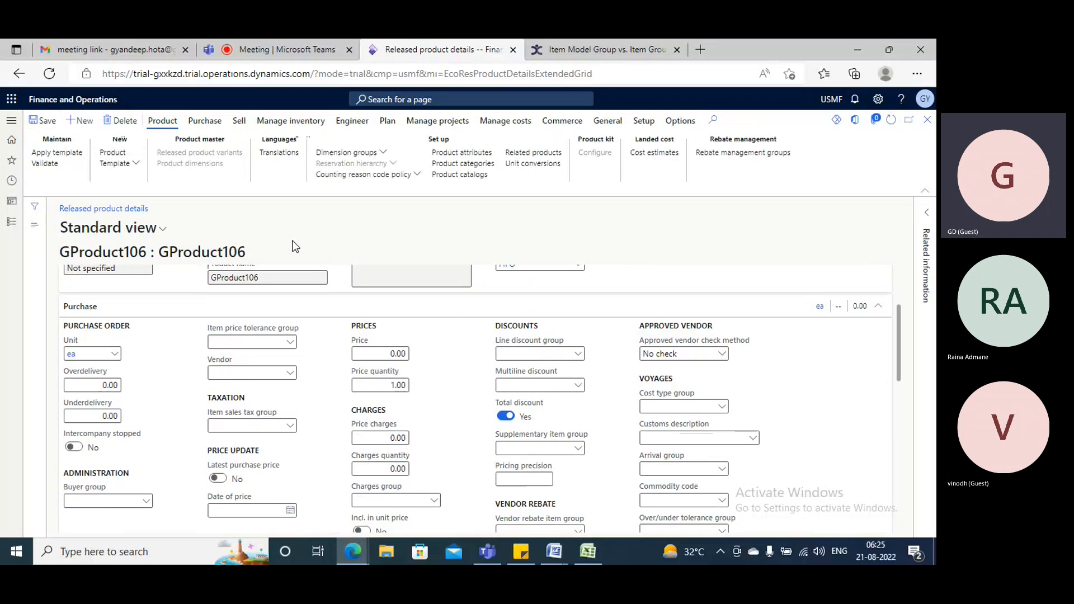
pyautogui.scroll(-3, 339, 311)
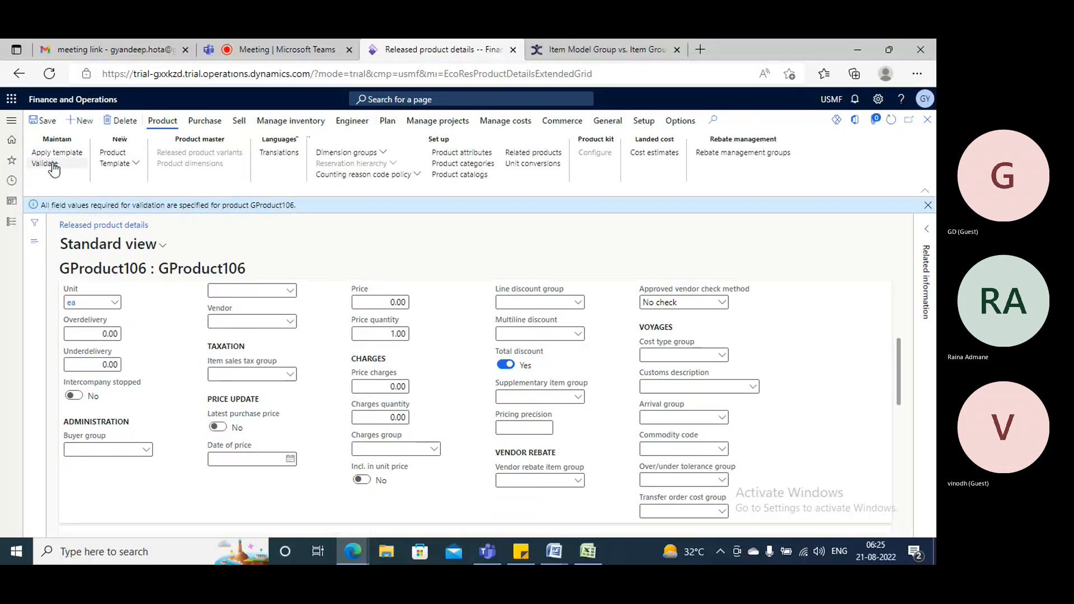
# Open the list of all purchase orders in the Procurement and sourcing module.
pyautogui.click(12, 124)
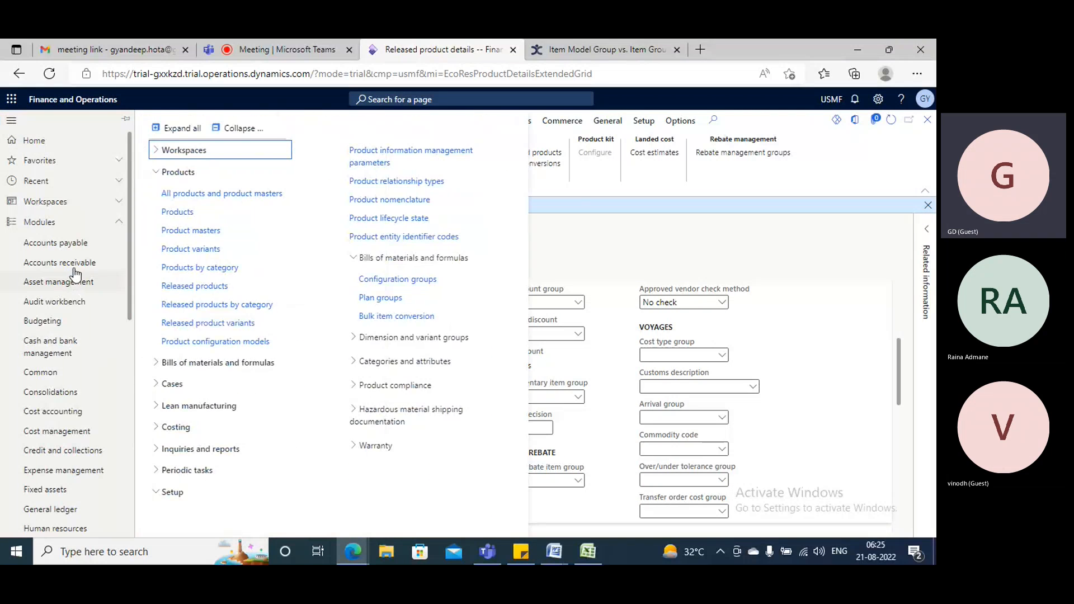
pyautogui.scroll(-5, 45, 392)
pyautogui.scroll(-3, 45, 394)
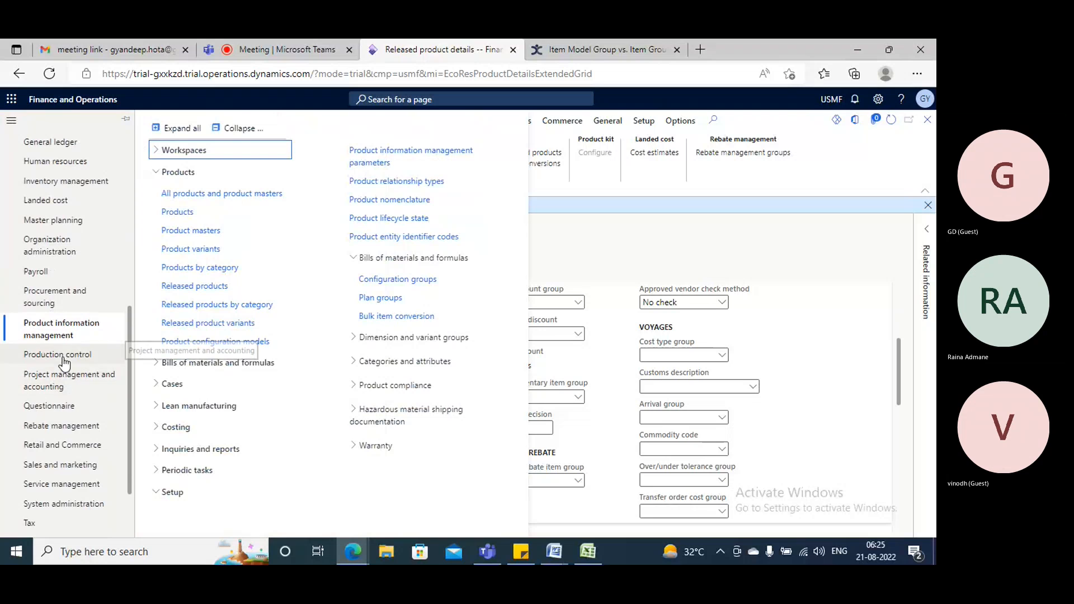
pyautogui.scroll(-3, 64, 394)
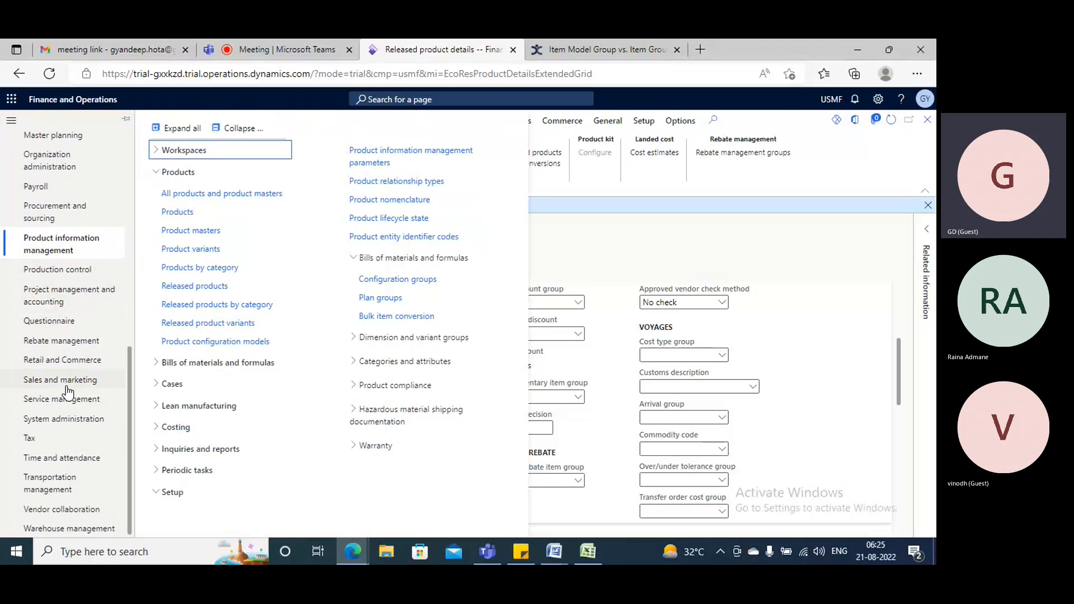
pyautogui.click(56, 211)
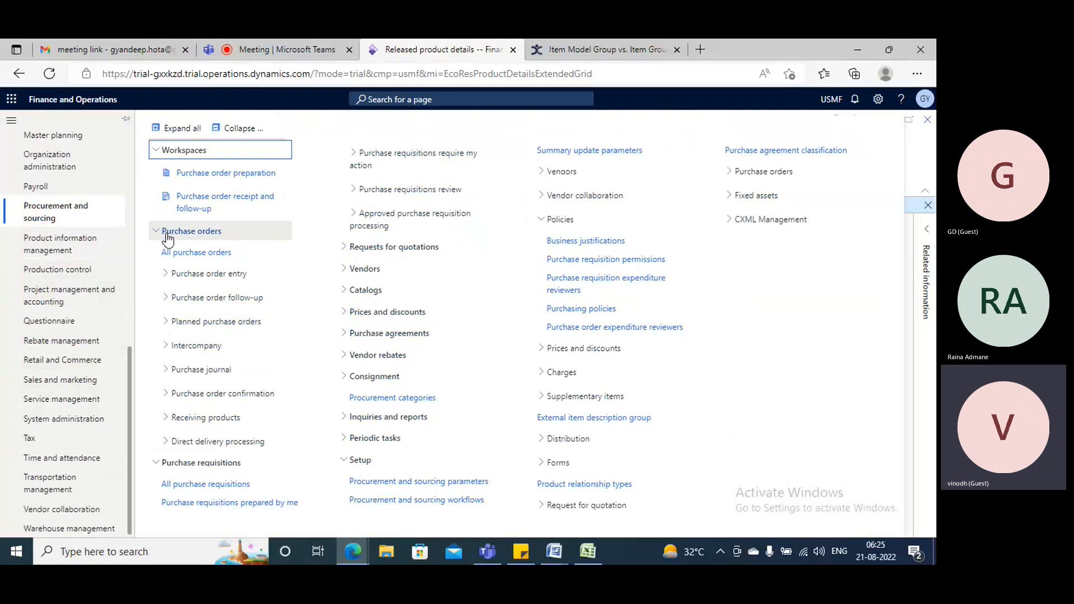
pyautogui.click(198, 253)
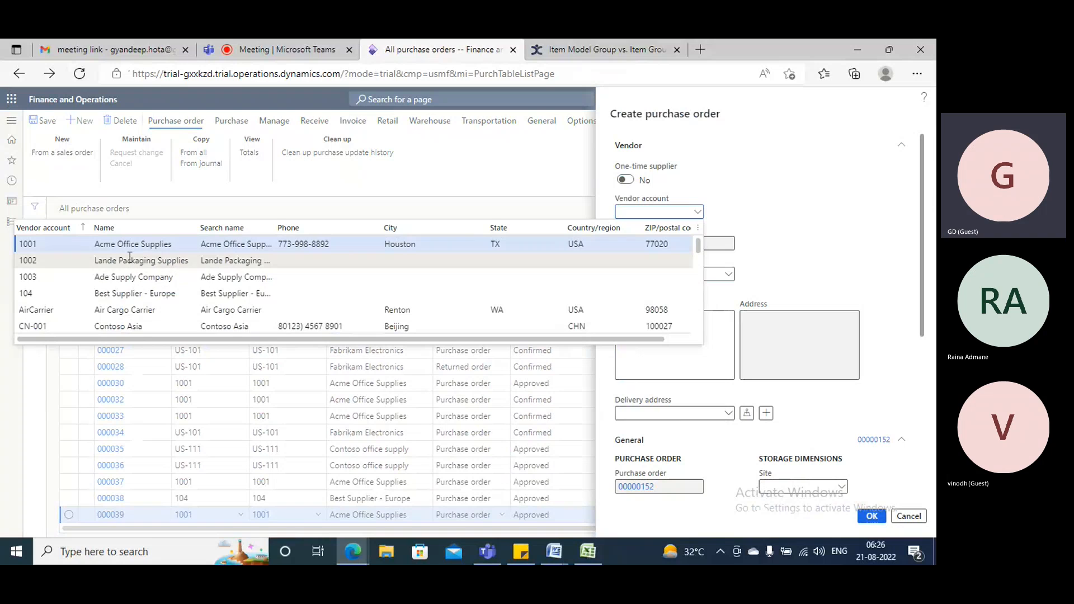
# Create a purchase order for the vendor Lande Packaging Supplies with warehouse 24.
pyautogui.click(130, 258)
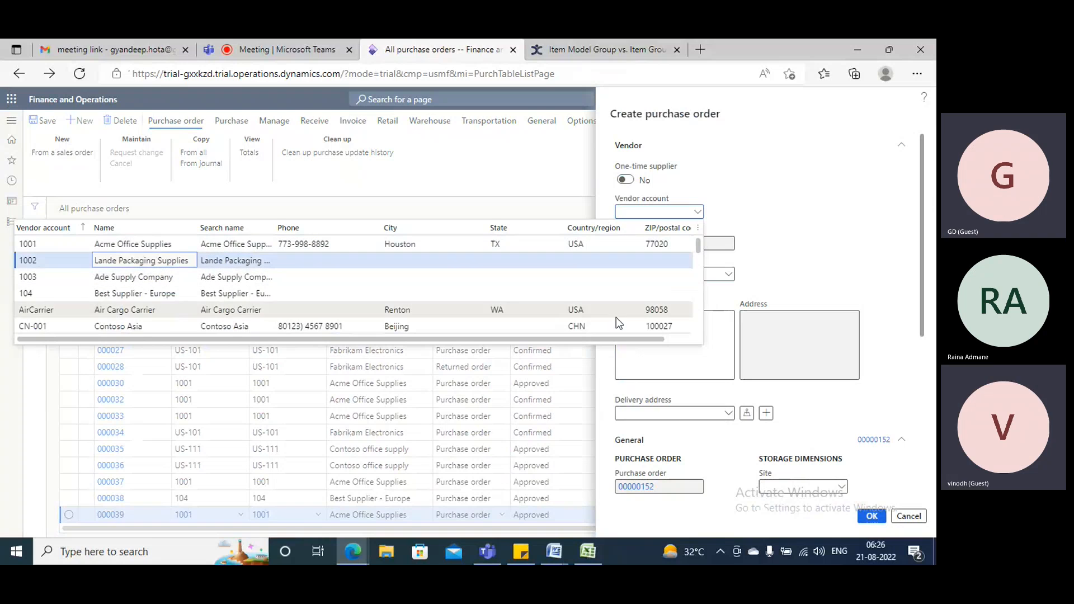
pyautogui.click(814, 357)
pyautogui.scroll(-4, 800, 356)
pyautogui.click(781, 300)
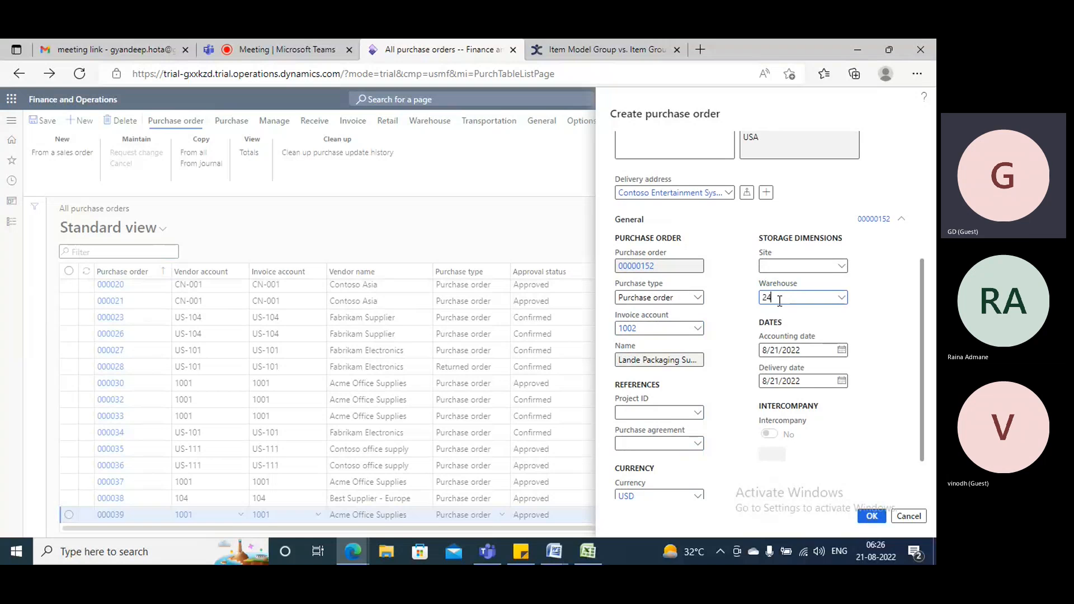
pyautogui.click(760, 328)
pyautogui.click(871, 517)
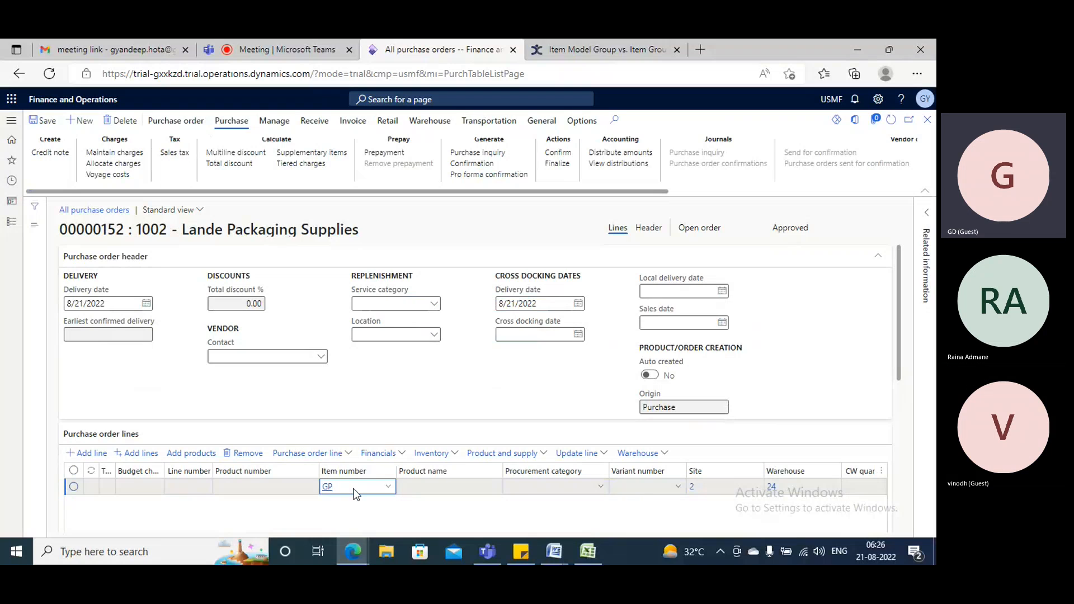
# Enter GProduct106 as the item number on the first purchase order line.
pyautogui.write('duct1')
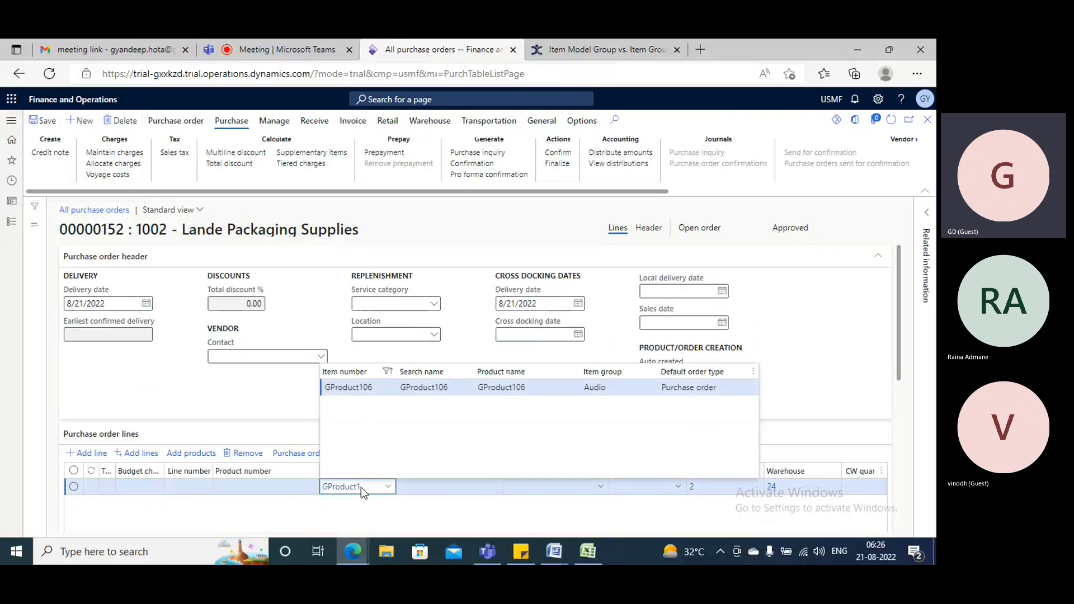
pyautogui.press('Tab')
pyautogui.press('Tab')
pyautogui.press('Tab')
pyautogui.press('Tab')
pyautogui.press('Tab')
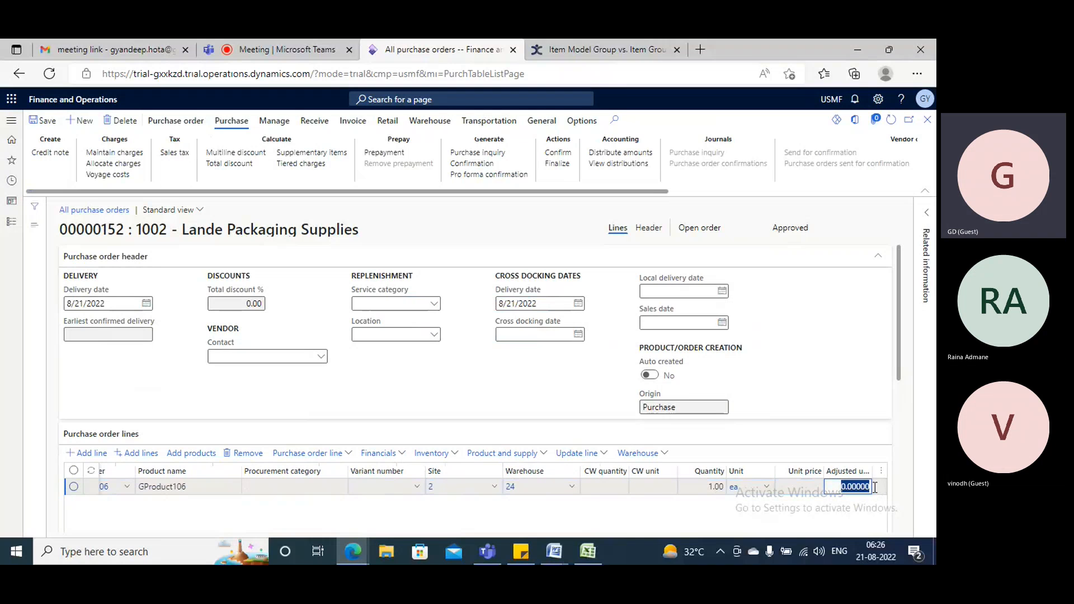
# Set the GProduct106 line's unit price to 150 and save the purchase order.
pyautogui.click(817, 487)
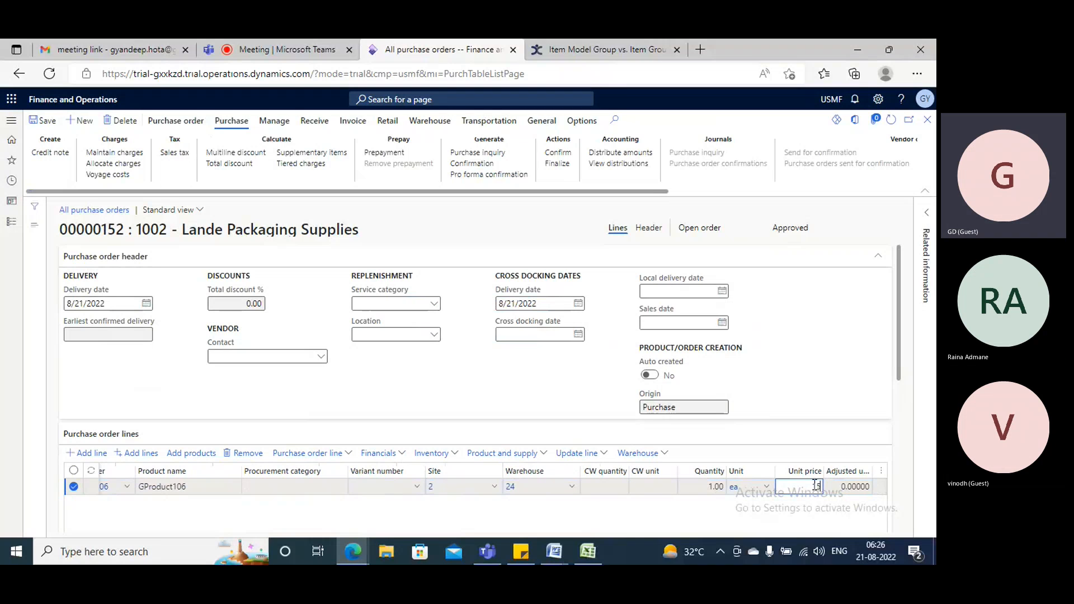
pyautogui.write('150')
pyautogui.press('Tab')
pyautogui.press('Tab')
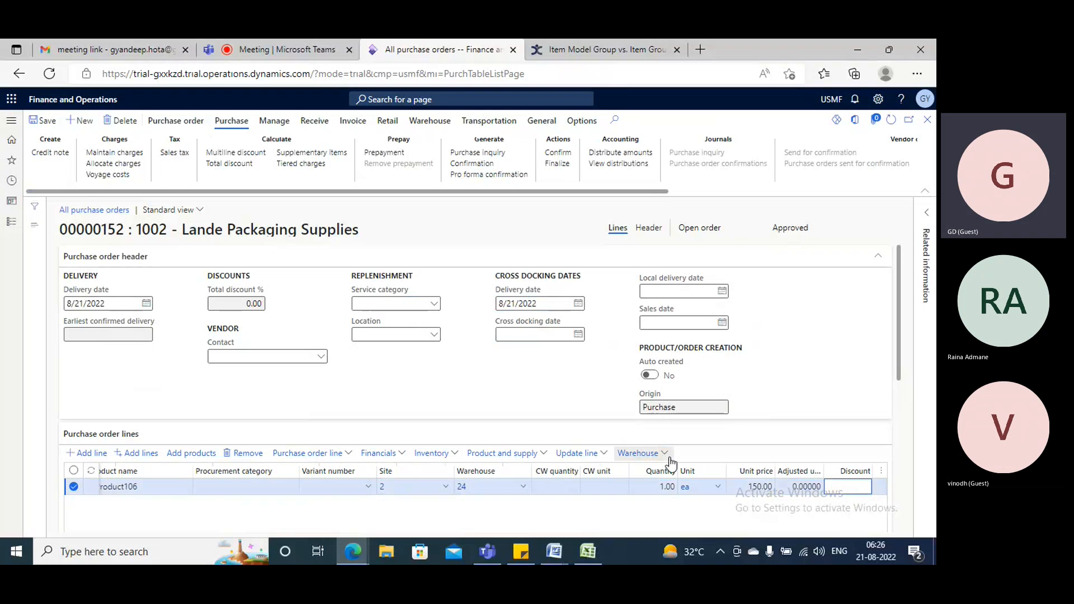
pyautogui.scroll(-2, 680, 454)
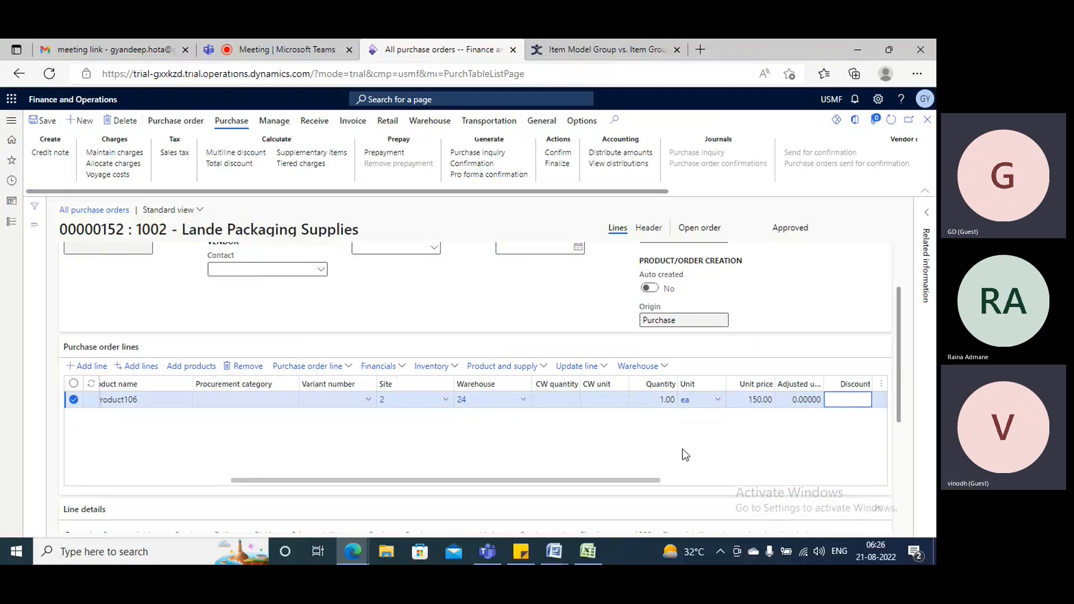
pyautogui.click(45, 120)
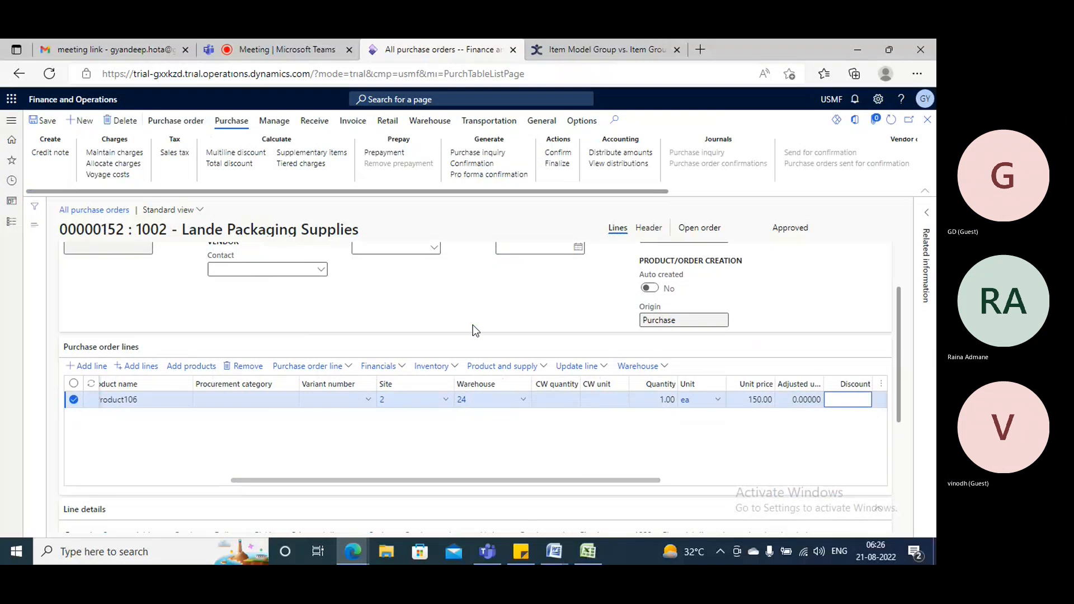
# Review the product and storage dimensions in the GProduct106 line details and confirm the purchase order.
pyautogui.scroll(-2, 207, 389)
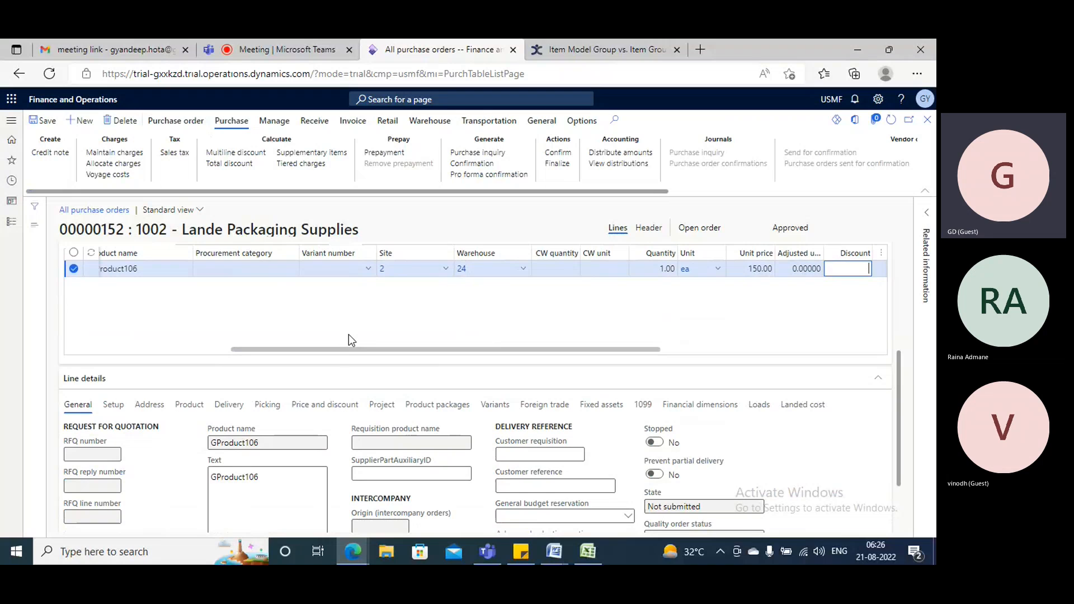
pyautogui.click(190, 406)
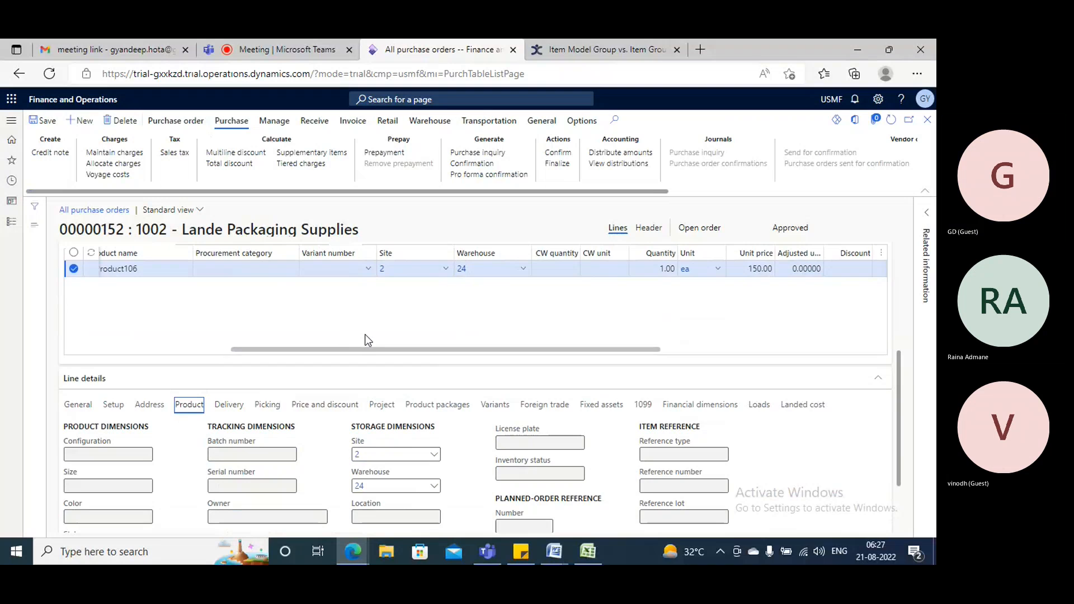
pyautogui.scroll(1, 364, 334)
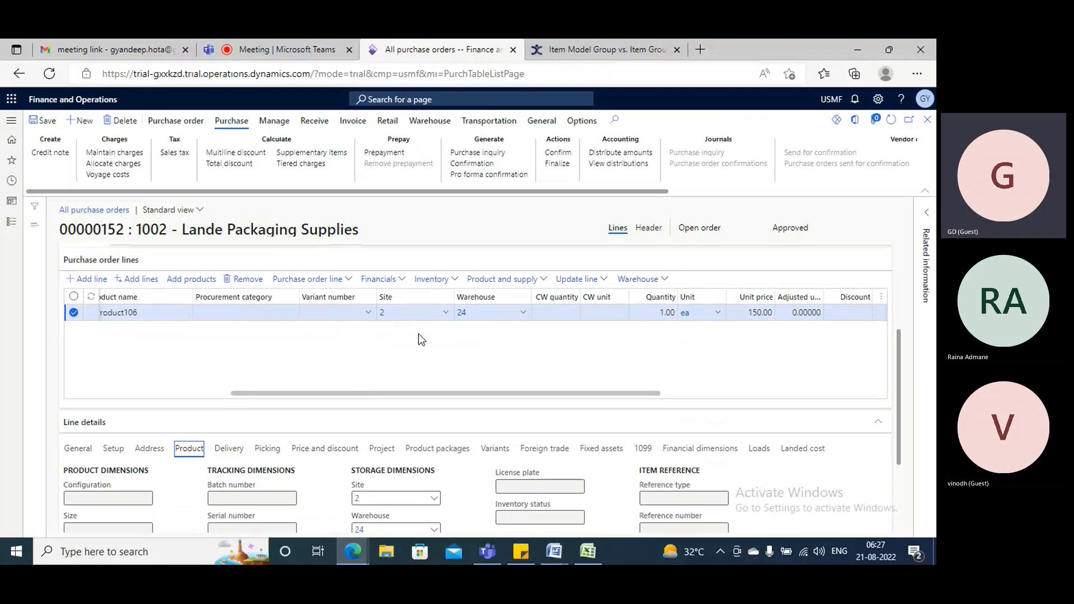
pyautogui.scroll(-3, 400, 419)
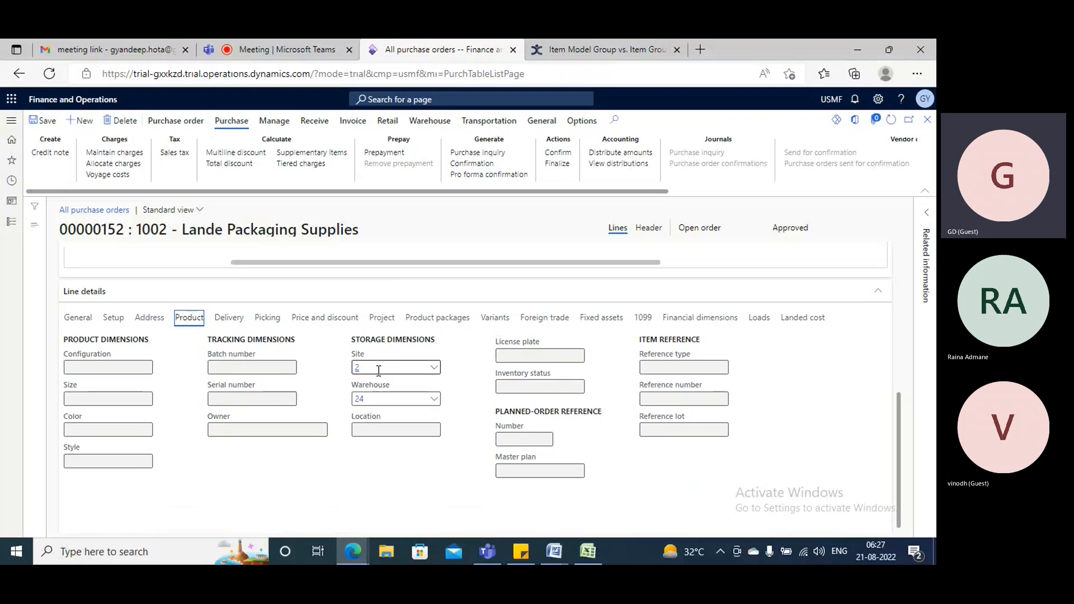
pyautogui.scroll(5, 386, 358)
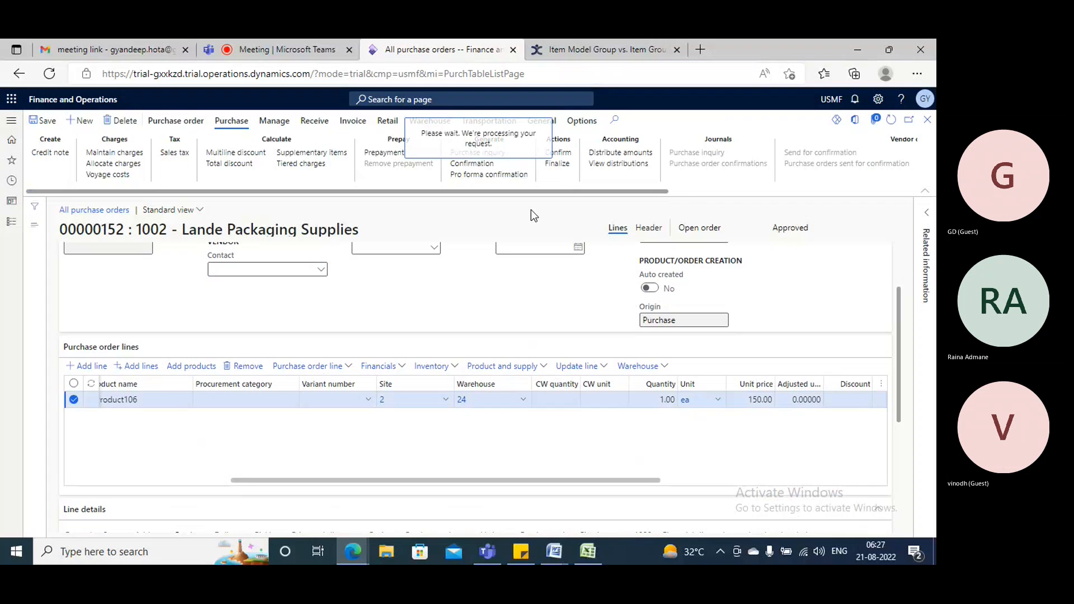
pyautogui.click(835, 515)
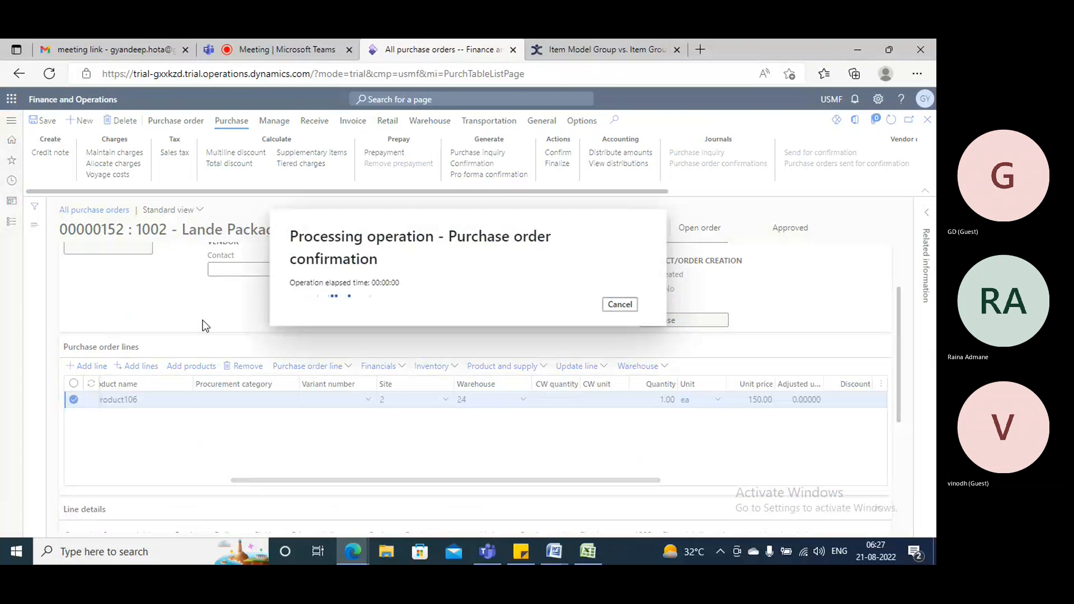
# Post the product receipt for the ordered quantity, using the purchase order number as the product receipt number.
pyautogui.click(314, 122)
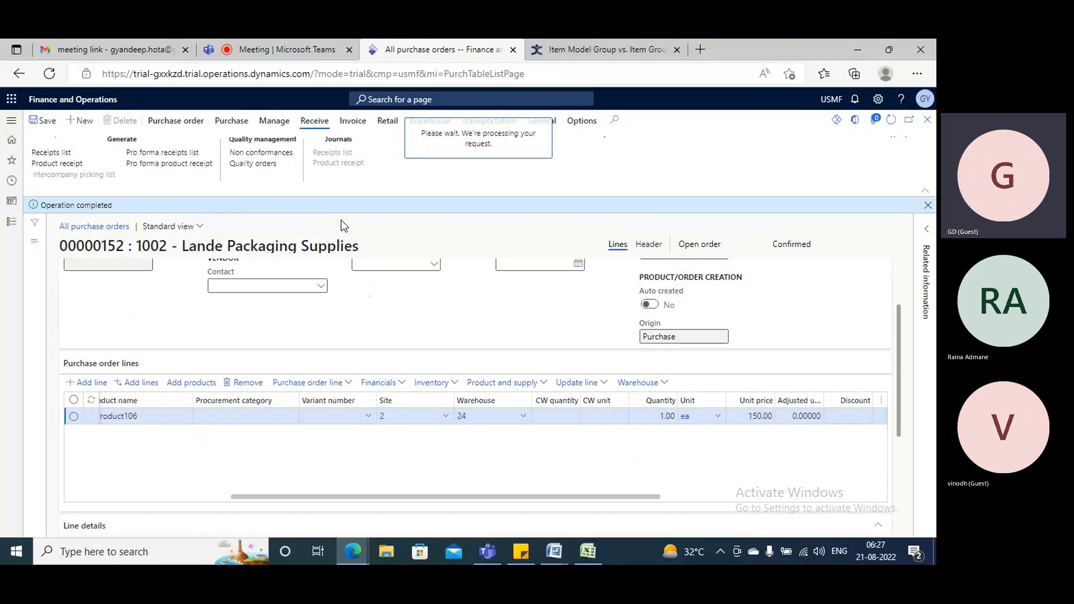
pyautogui.moveTo(297, 341); pyautogui.dragTo(230, 342)
pyautogui.hotkey('ctrl', 'c')
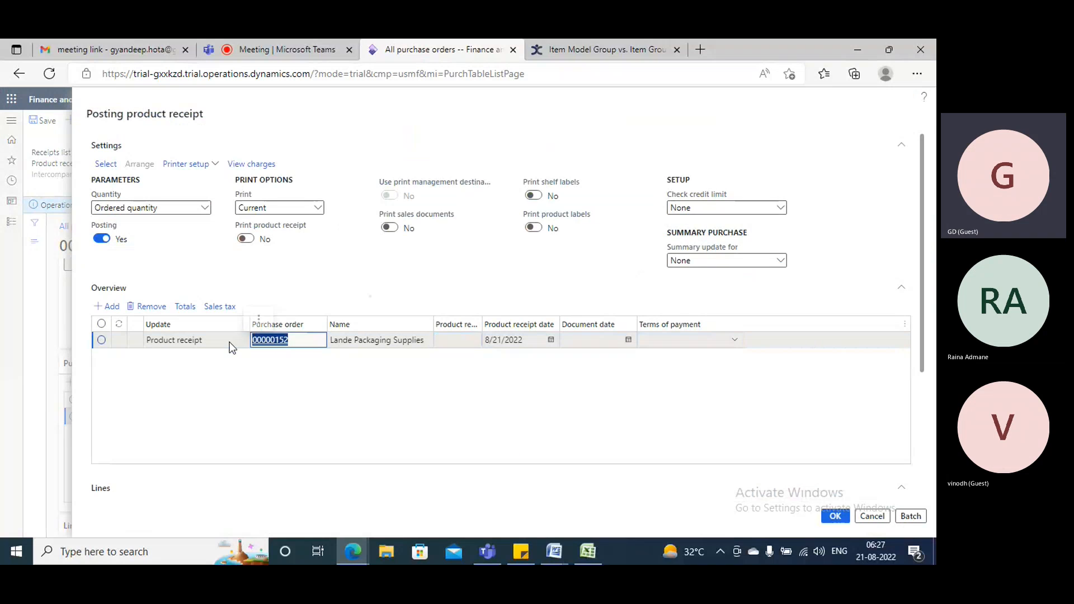
pyautogui.click(456, 342)
pyautogui.hotkey('ctrl', 'v')
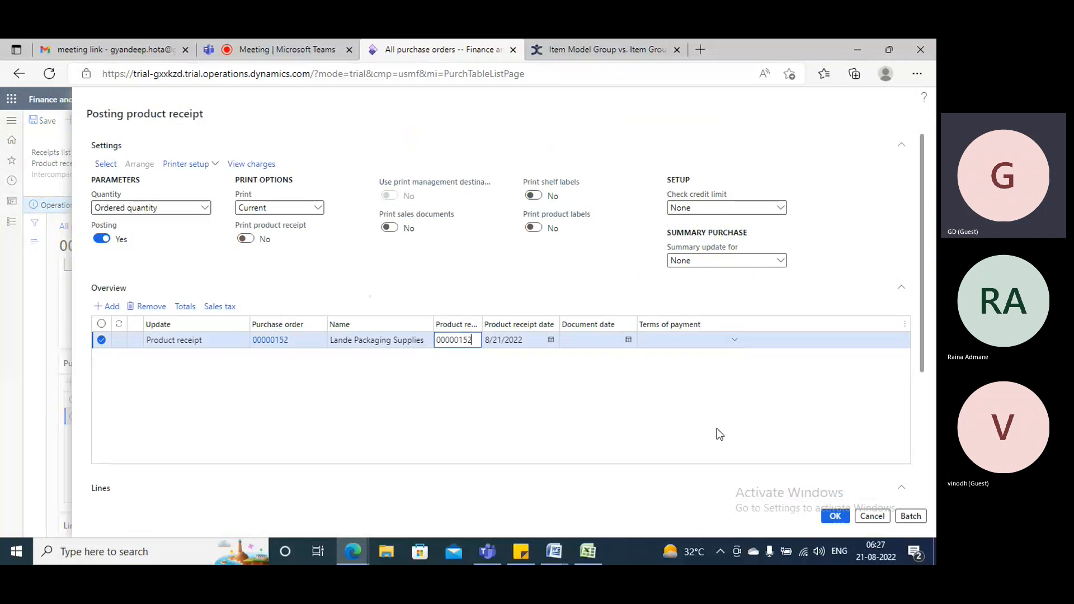
pyautogui.click(835, 518)
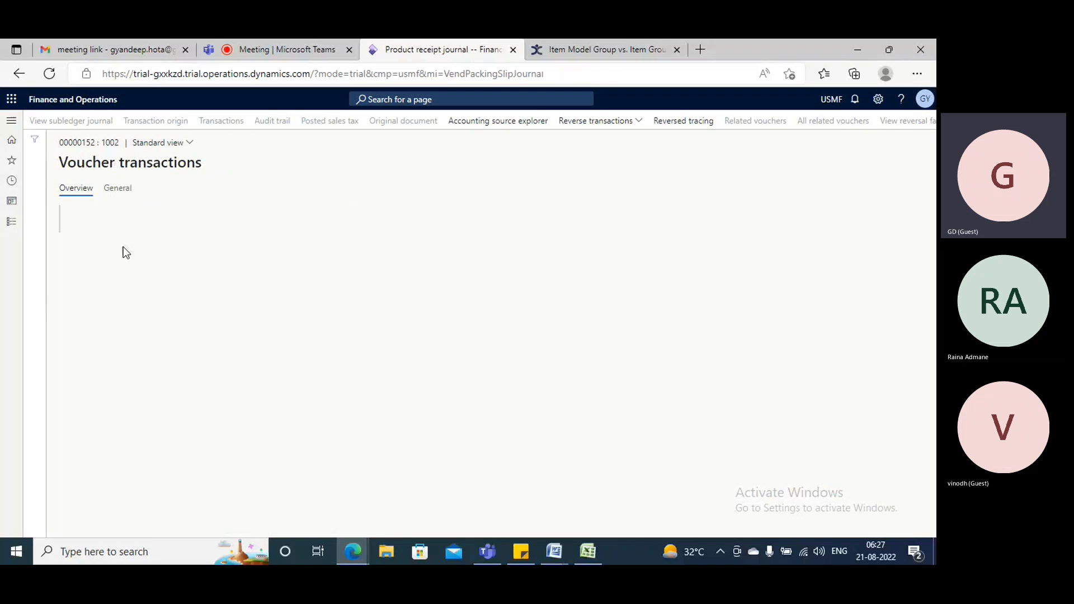
# Review the voucher transactions of the posted product receipt and return to the purchase order.
pyautogui.click(927, 119)
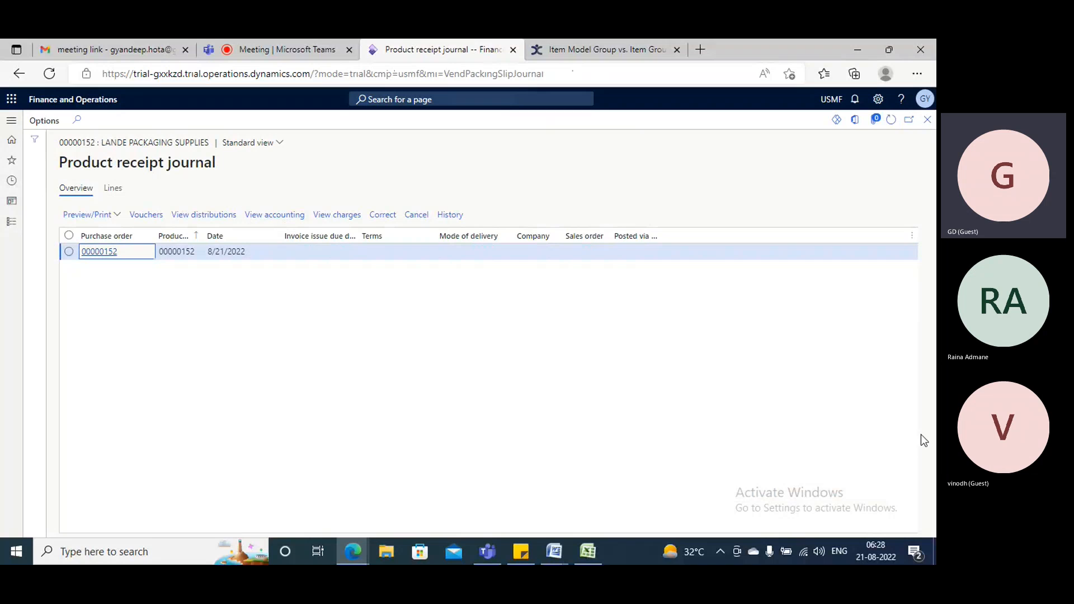
pyautogui.click(927, 119)
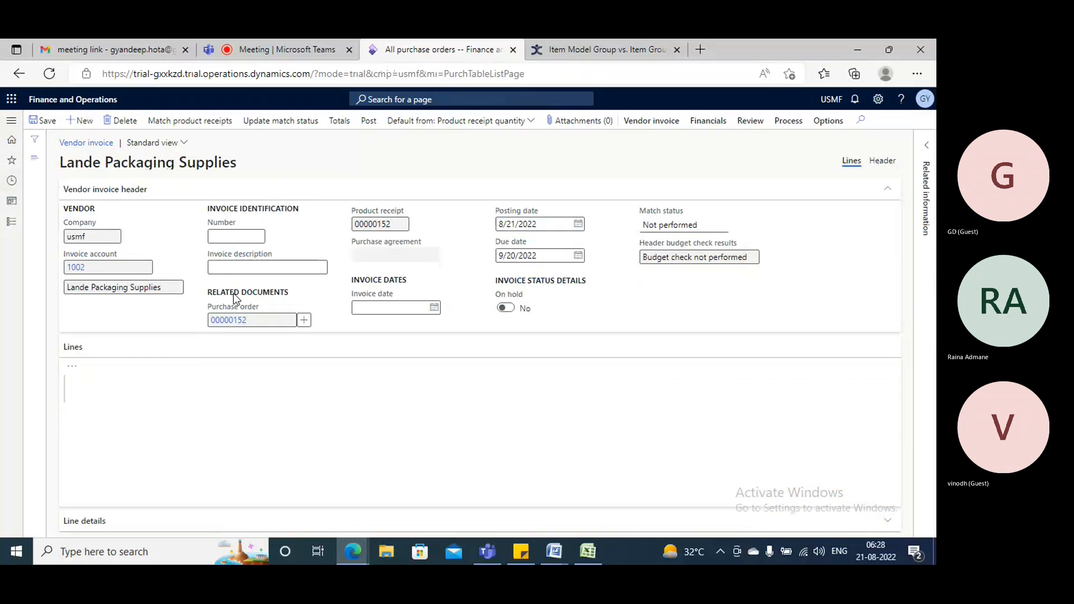
# Give the vendor invoice the number IV001 and the invoice date 8/21/2022, save it and post it.
pyautogui.click(227, 305)
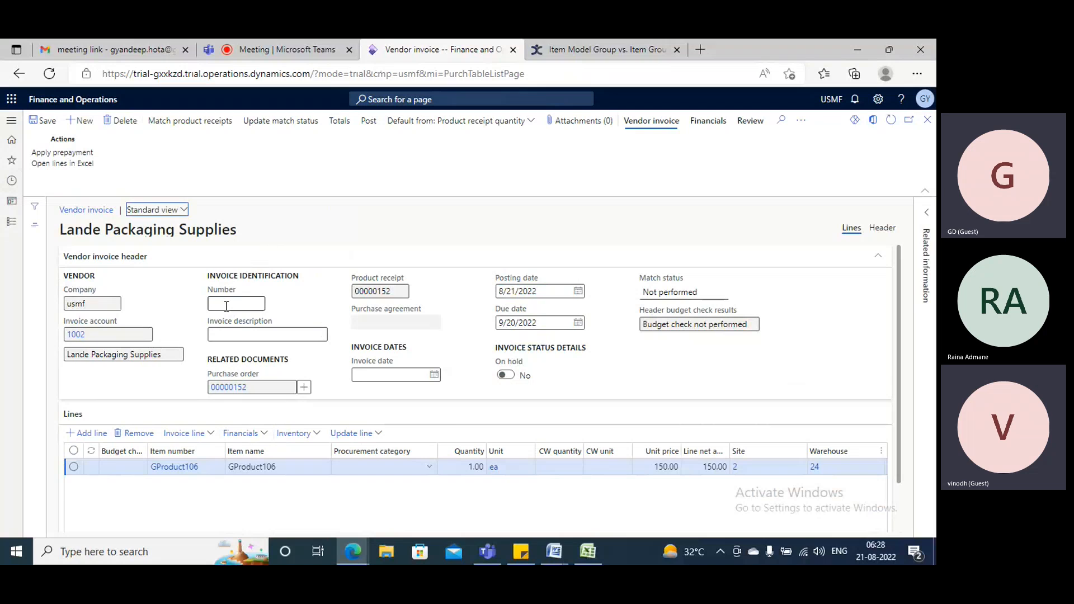
pyautogui.write('IV001')
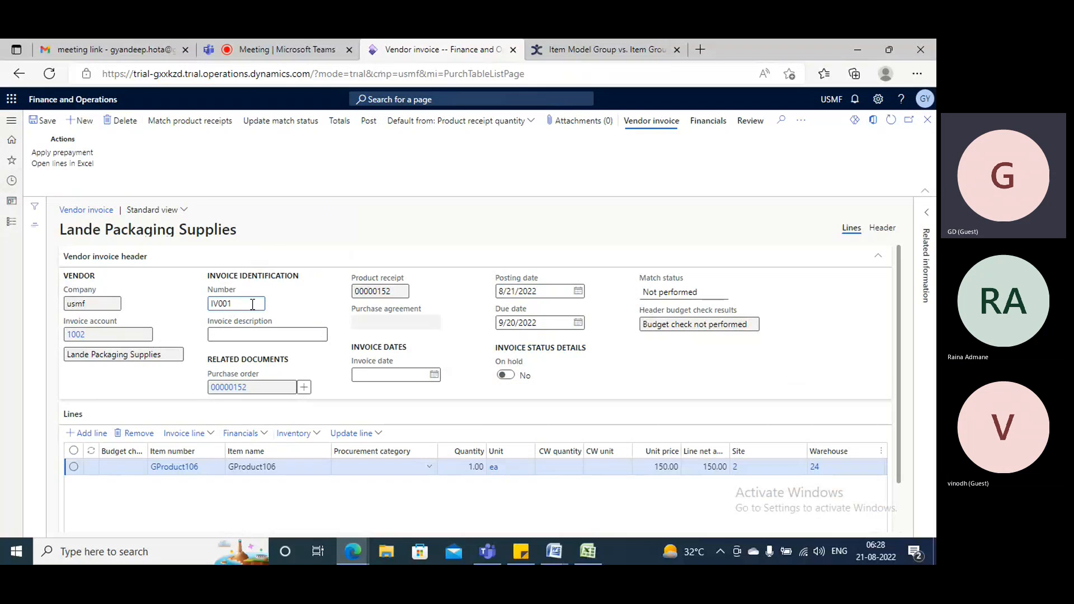
pyautogui.click(434, 374)
pyautogui.click(369, 485)
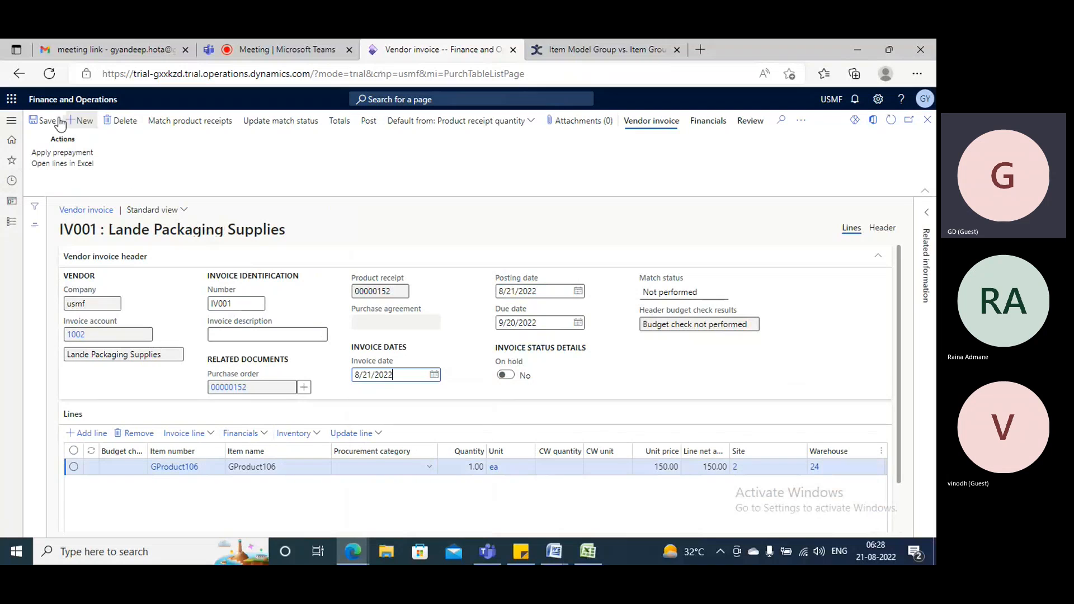
pyautogui.click(43, 120)
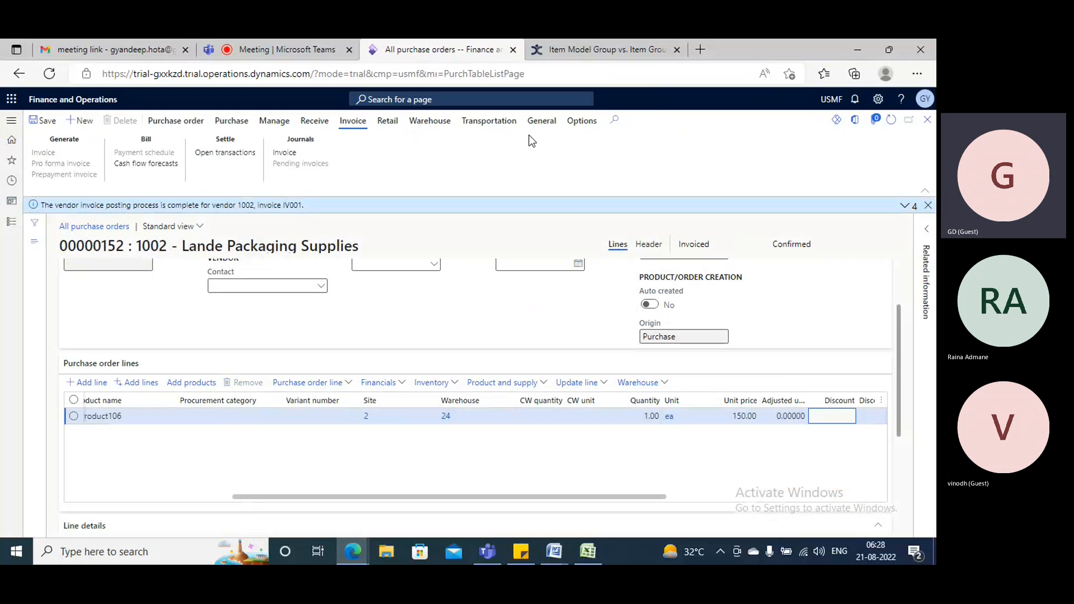
# Duplicate the purchase order page in a second browser tab and switch to the copy.
pyautogui.rightClick(441, 53)
pyautogui.click(482, 130)
pyautogui.click(422, 43)
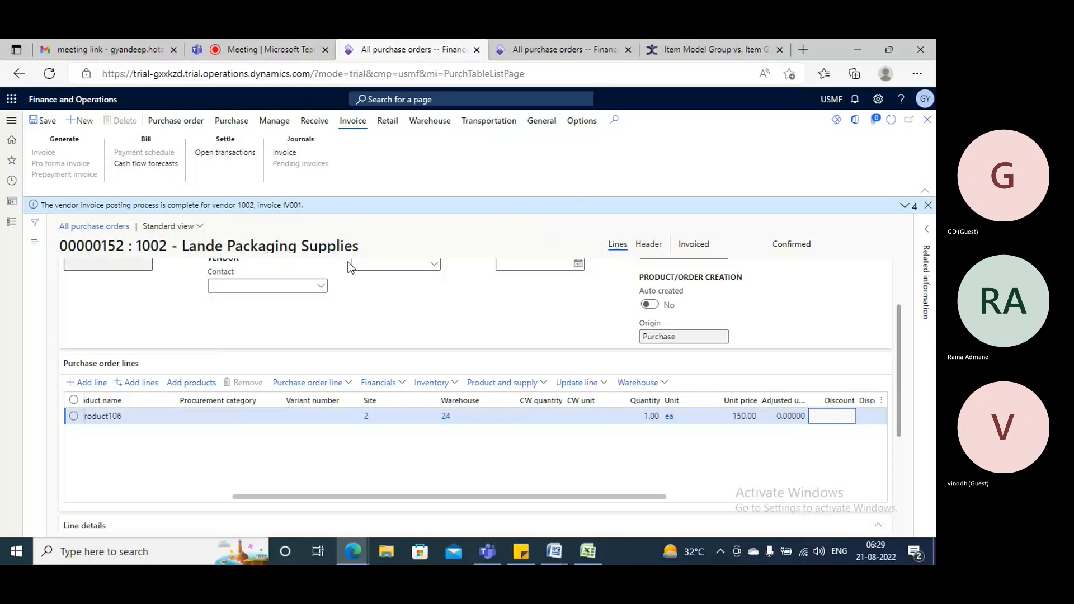
pyautogui.click(547, 48)
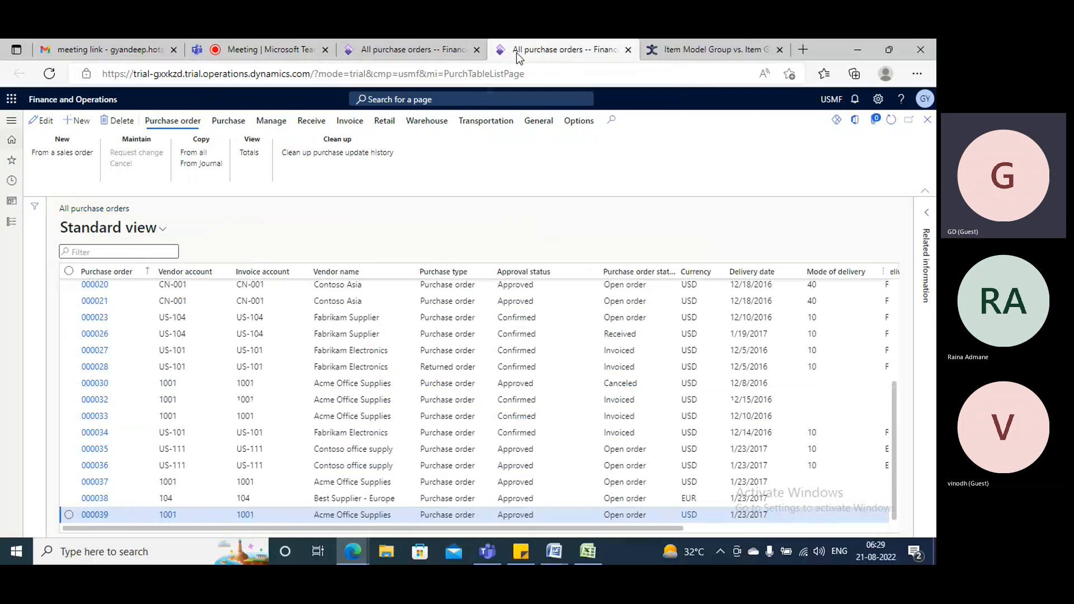
# Open the vendor payment journal from the Accounts payable payments.
pyautogui.click(11, 120)
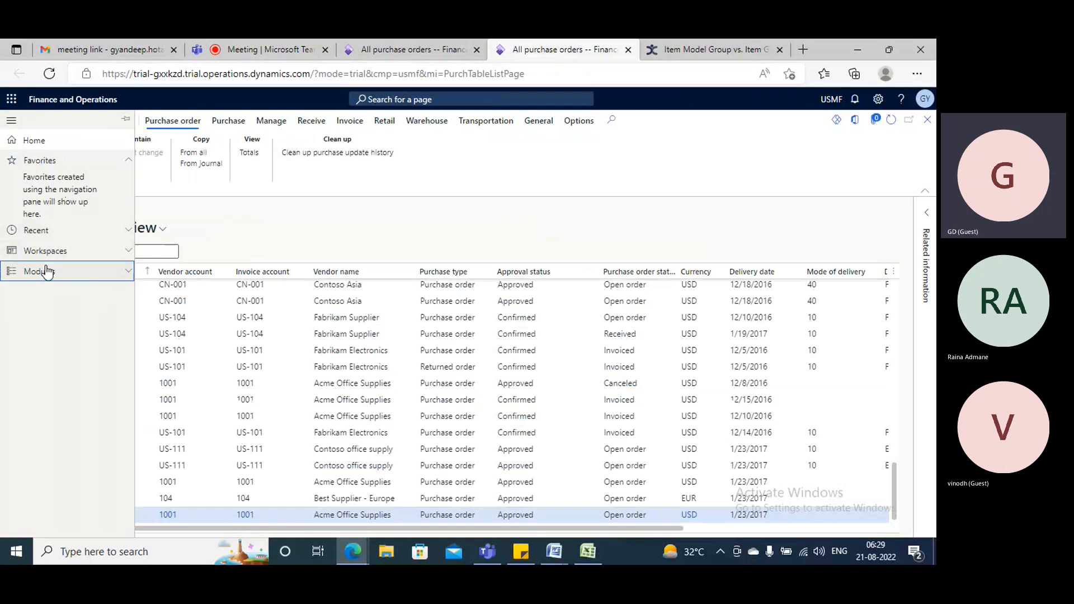
pyautogui.click(48, 271)
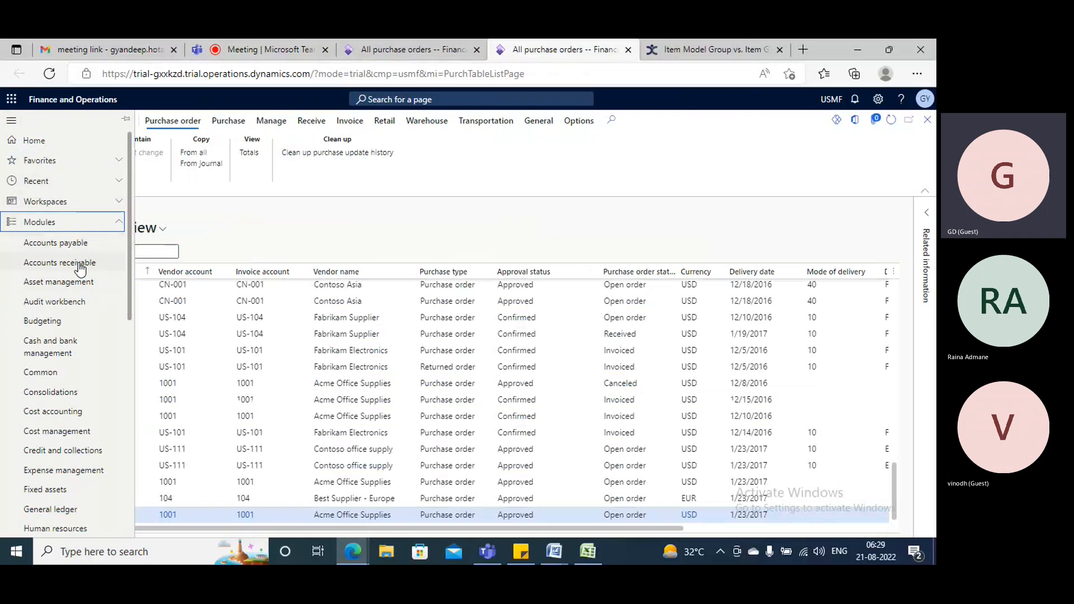
pyautogui.click(79, 244)
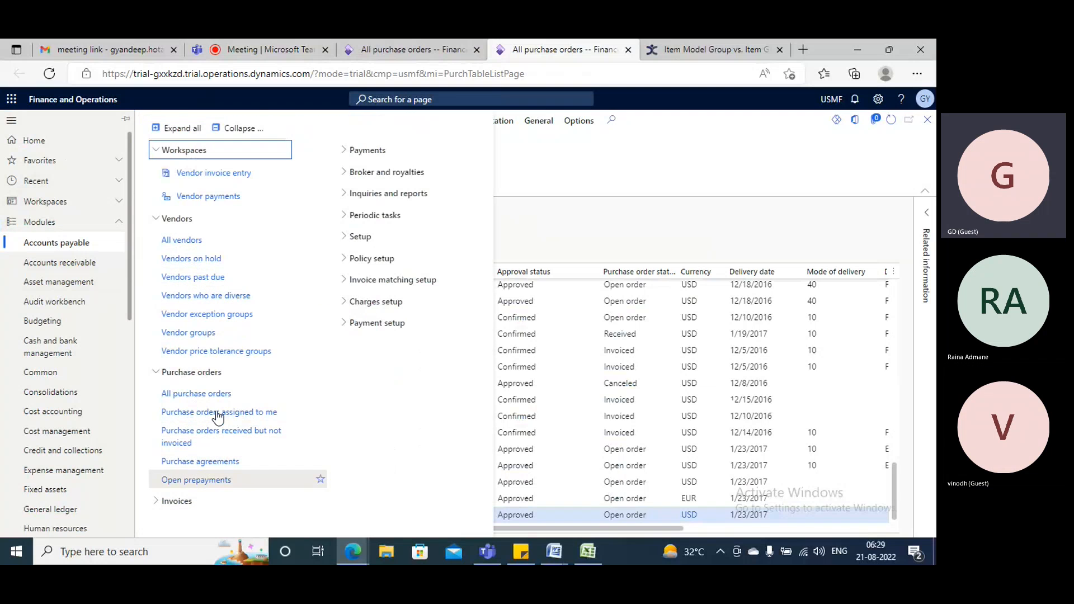
pyautogui.click(356, 152)
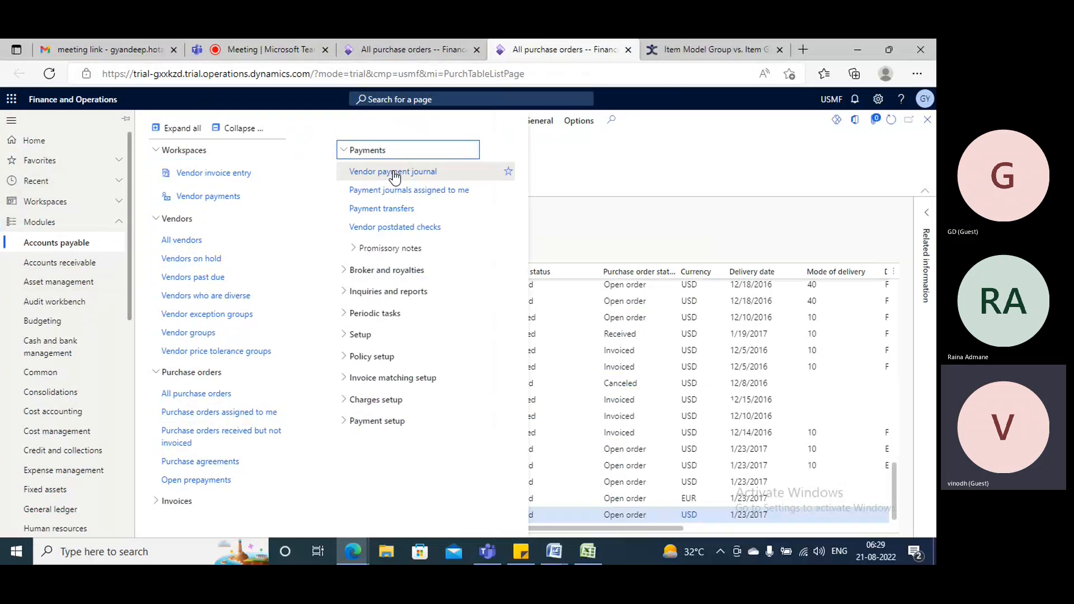
pyautogui.click(394, 173)
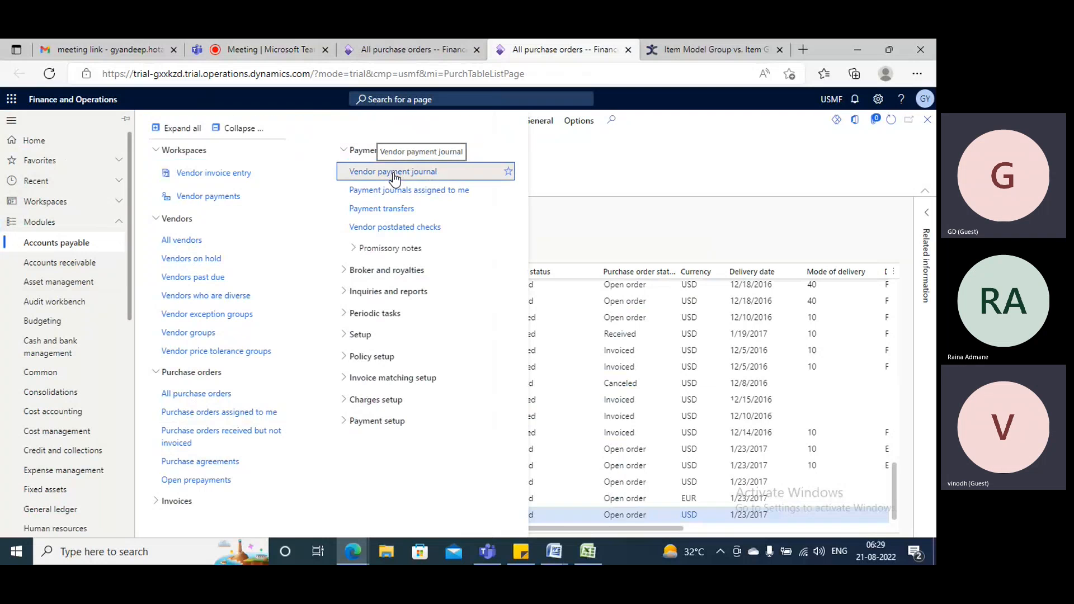
# Check the voucher transactions of the posted invoice IV001 in the other tab and return to the purchase order.
pyautogui.click(396, 51)
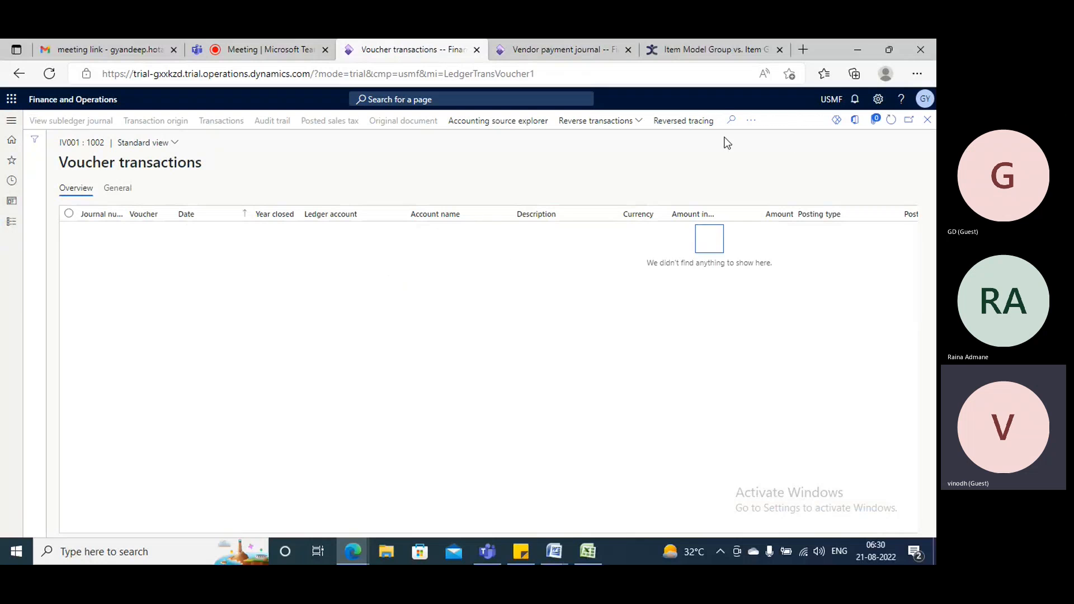
pyautogui.press('Escape')
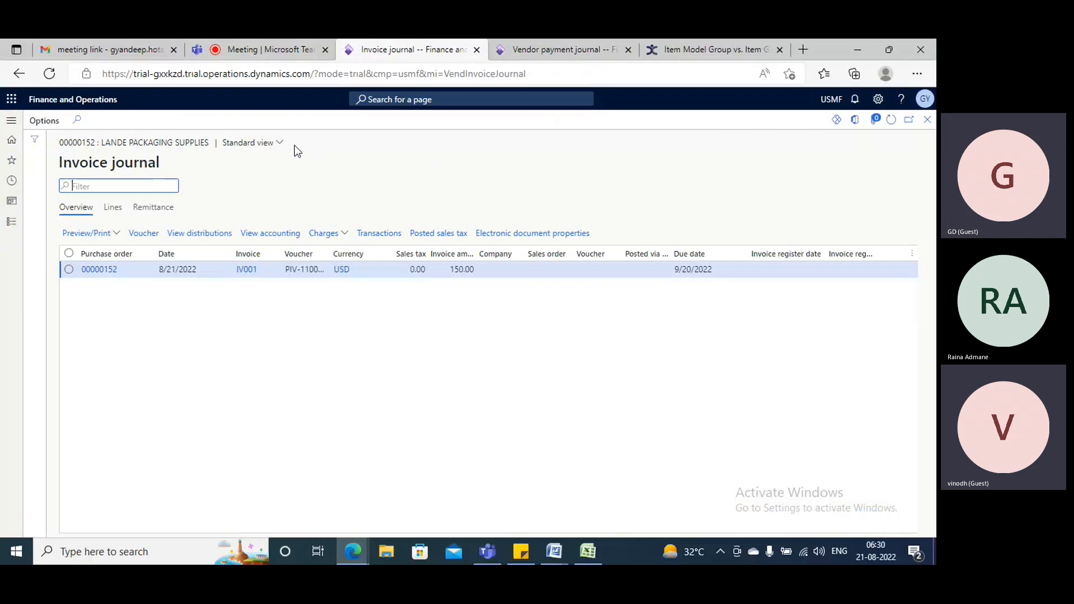
pyautogui.click(927, 120)
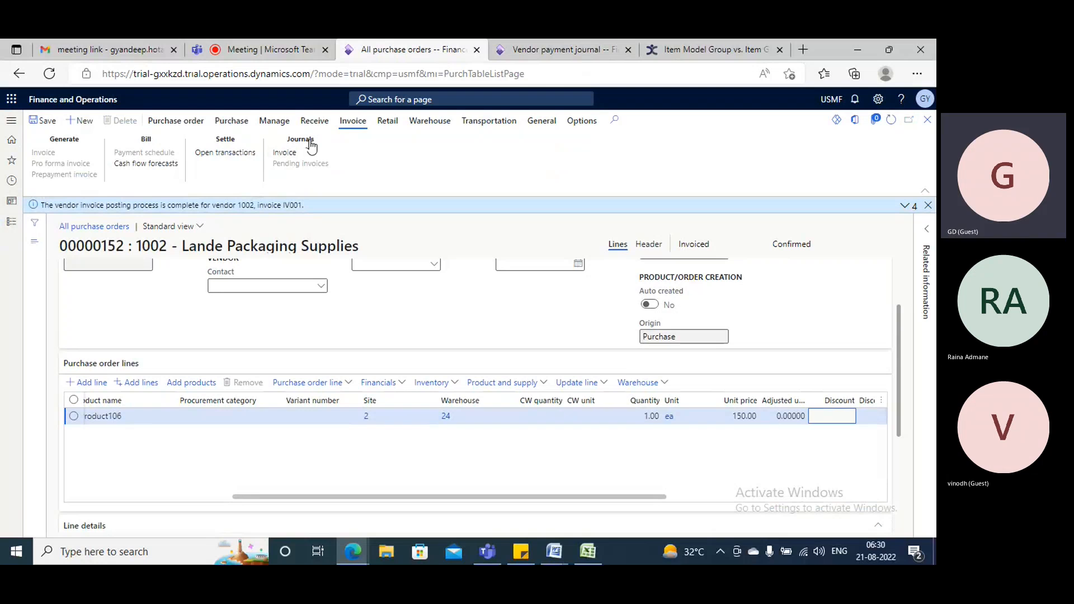
# Check the voucher transactions of the purchase order's product receipt and return to the purchase order.
pyautogui.click(314, 122)
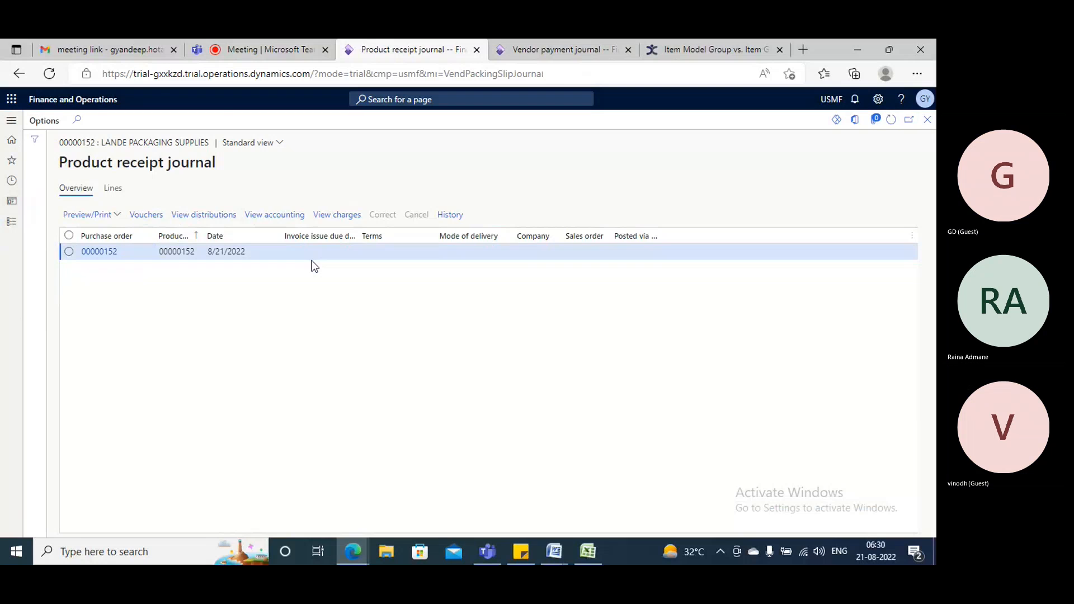
pyautogui.click(891, 120)
pyautogui.click(928, 120)
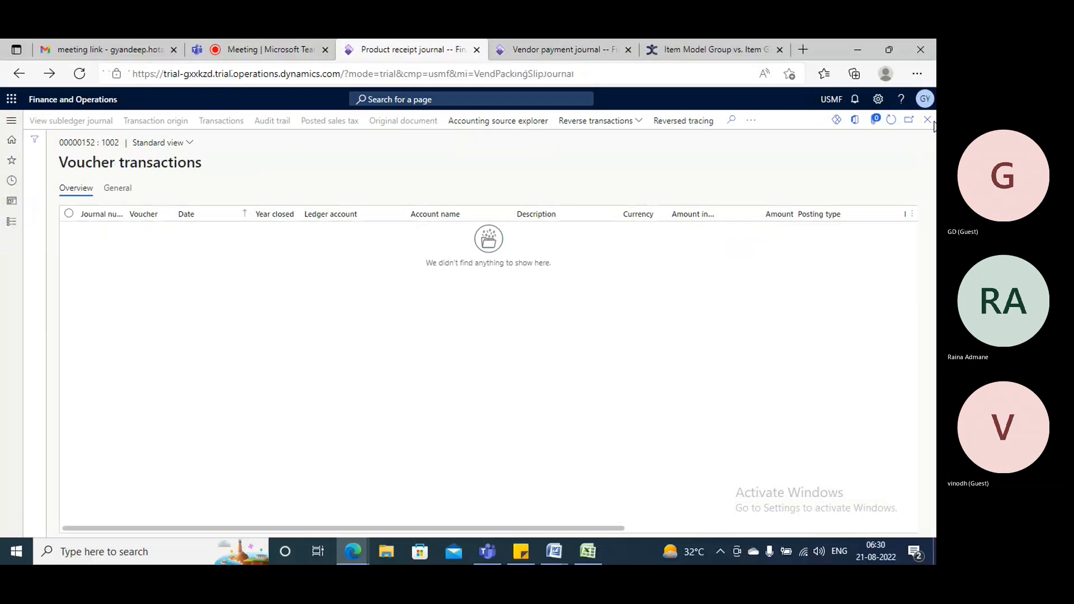
pyautogui.click(929, 121)
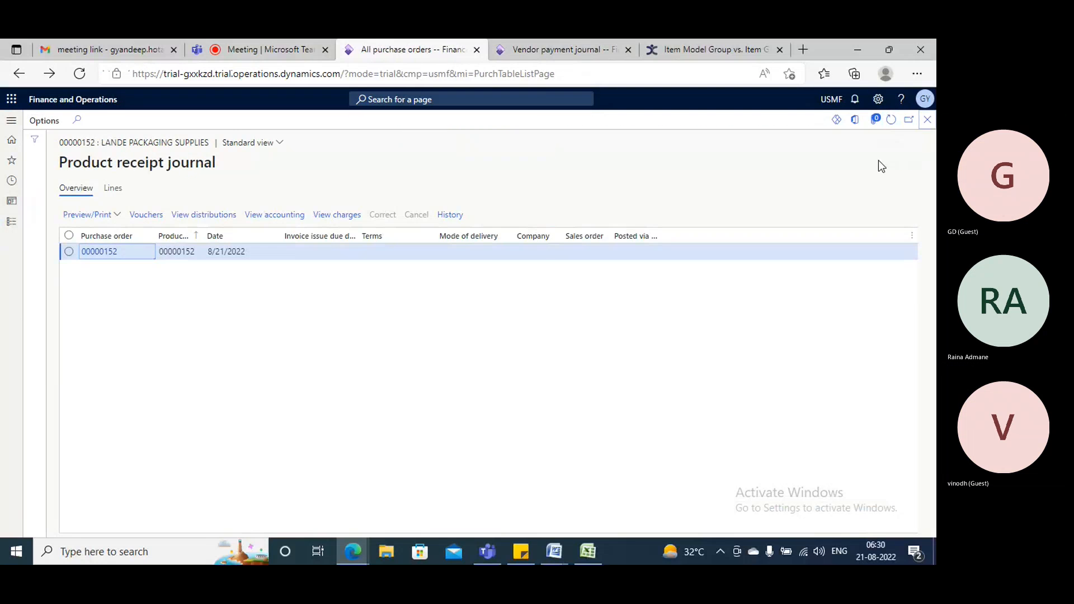
# Return to the vendor payment journal and create a new journal with the name VendPay.
pyautogui.click(535, 41)
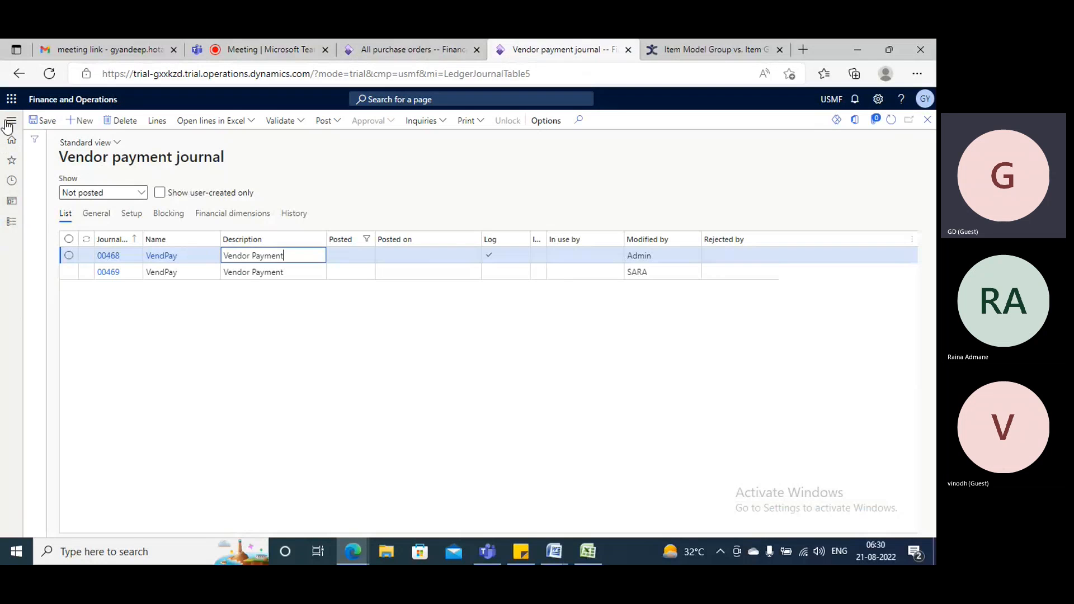
pyautogui.click(9, 123)
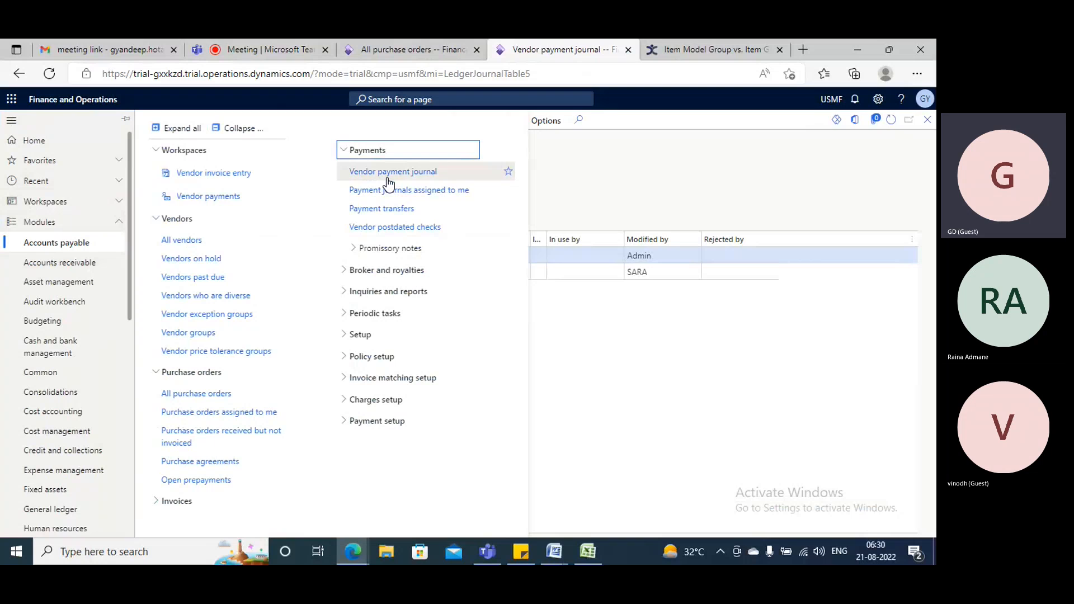
pyautogui.click(638, 372)
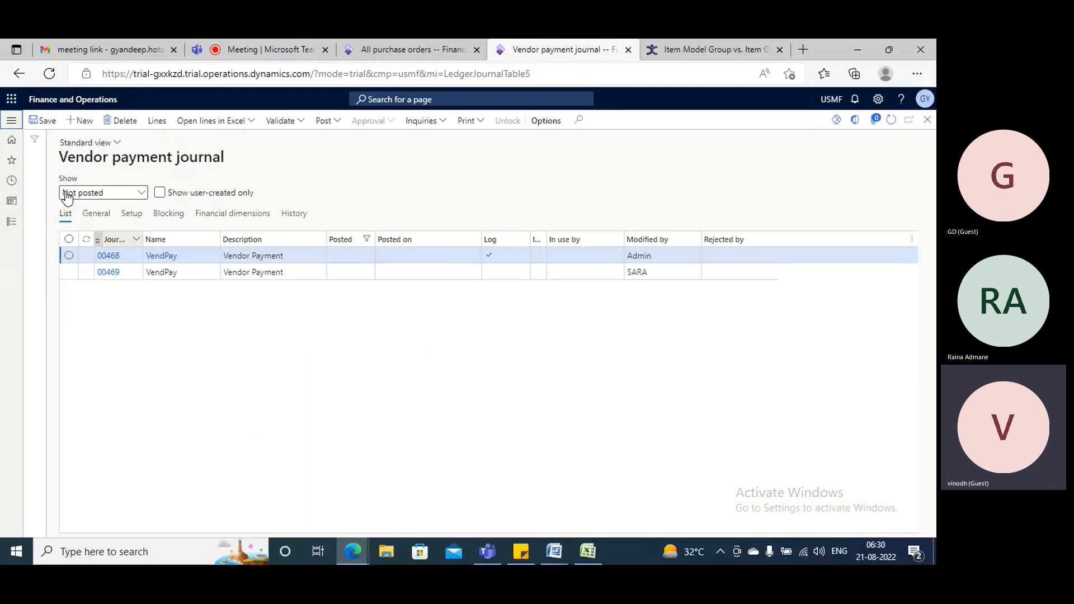
pyautogui.hotkey('alt', 'n')
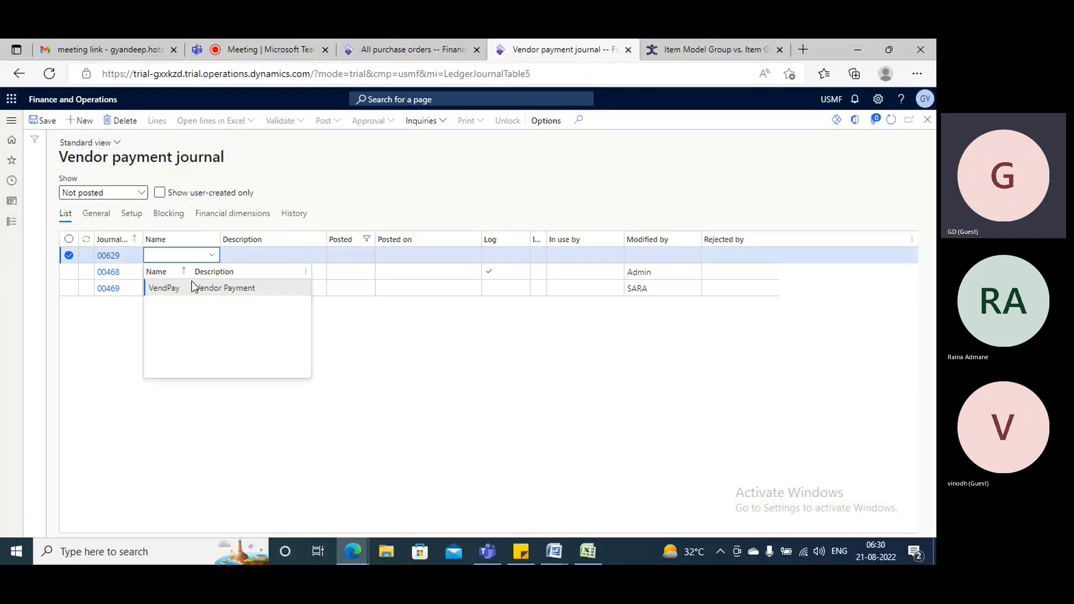
pyautogui.click(225, 289)
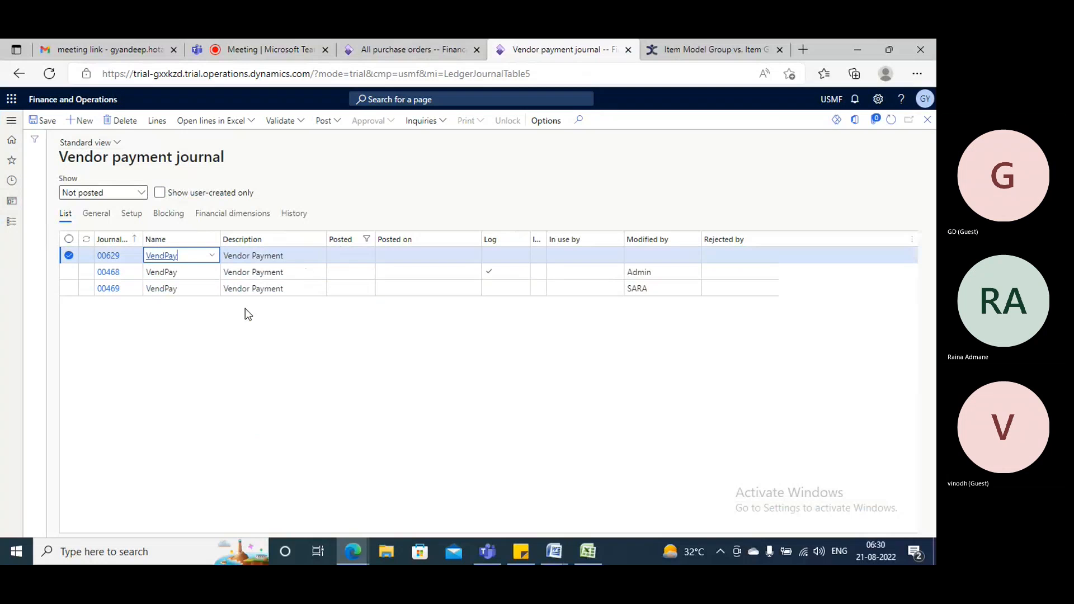
# Review the journal name setup of VendPay and return to the payment journal.
pyautogui.rightClick(215, 256)
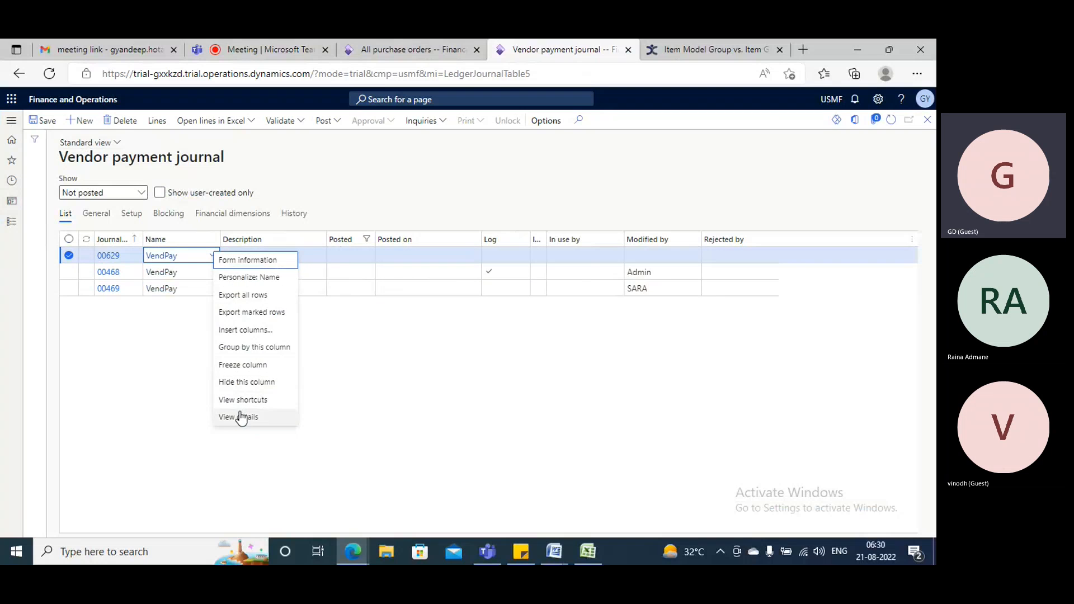
pyautogui.click(367, 404)
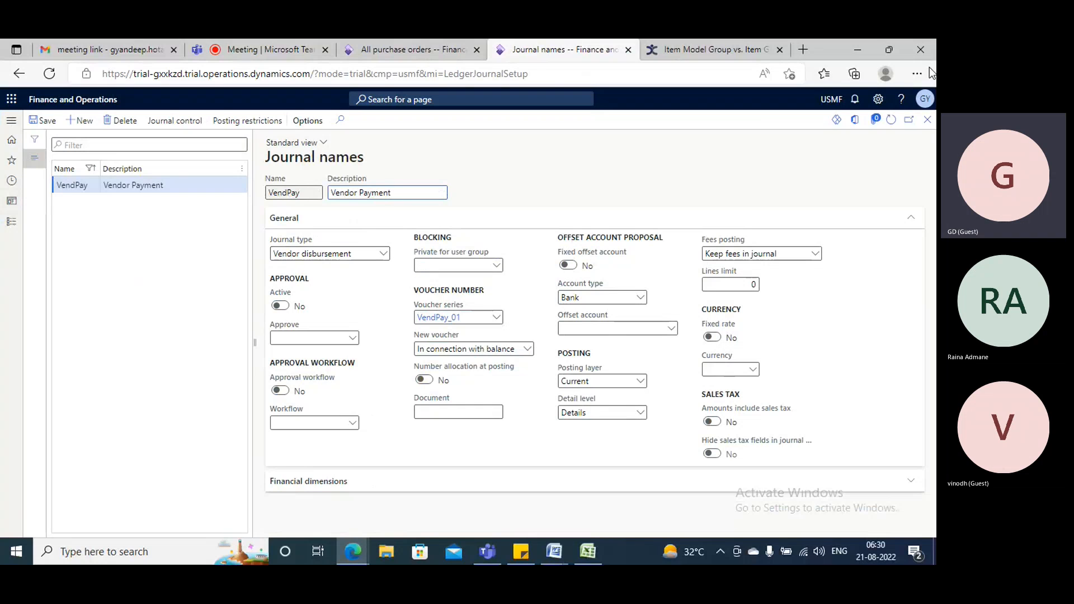
pyautogui.click(928, 120)
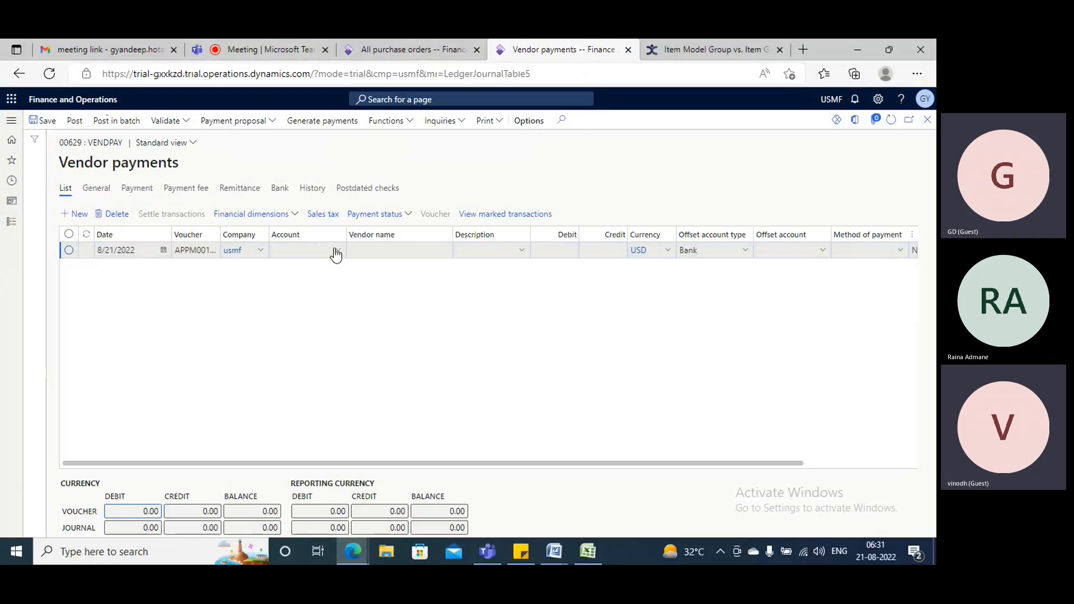
# Check the vendor on the purchase order and set the payment line's account to Lande Packaging Supplies.
pyautogui.click(337, 253)
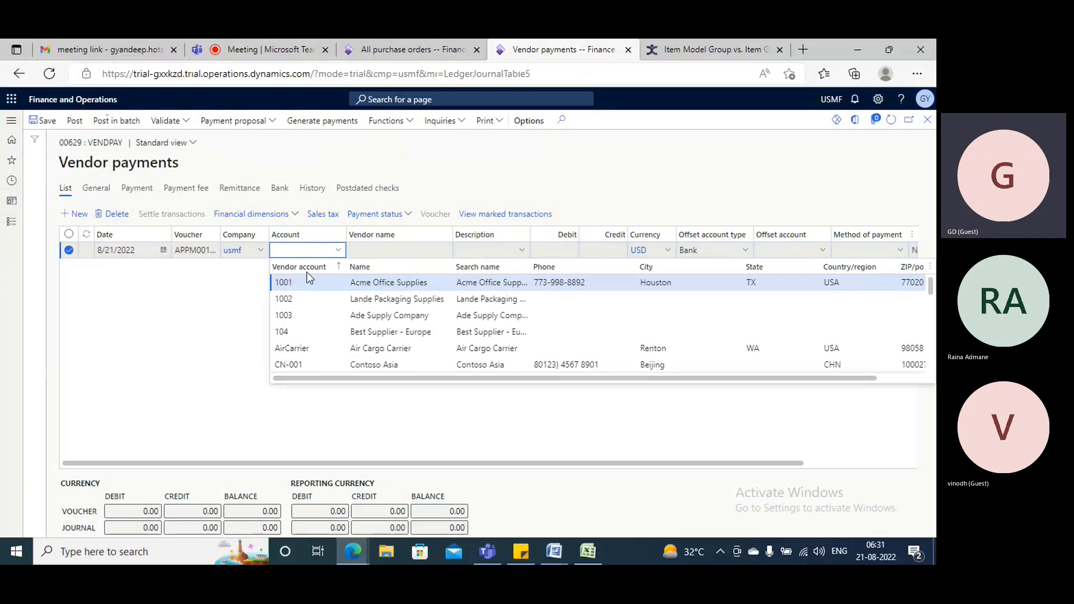
pyautogui.click(386, 49)
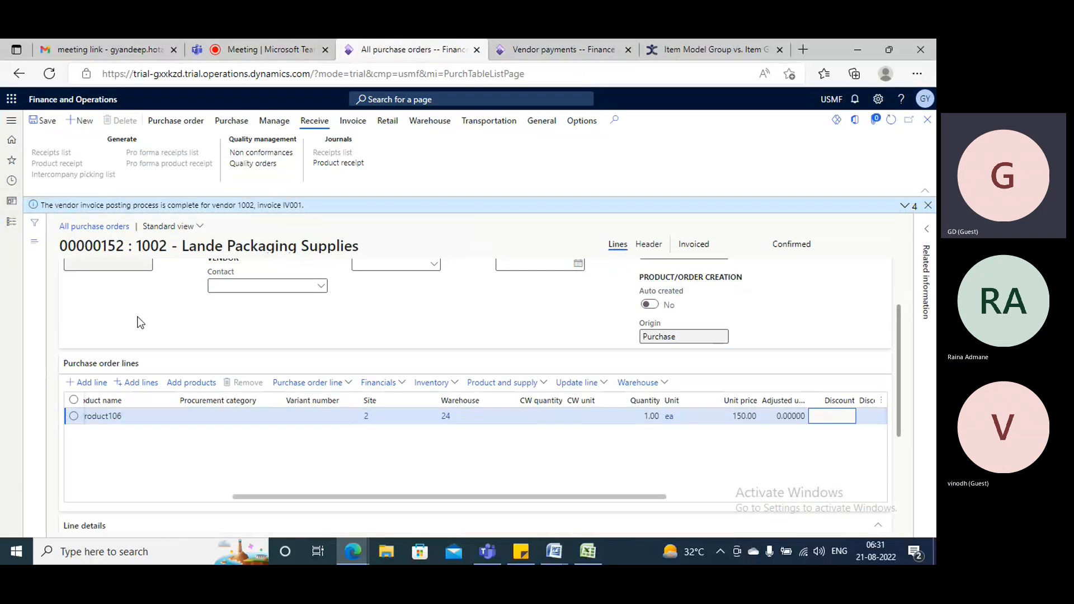
pyautogui.click(536, 53)
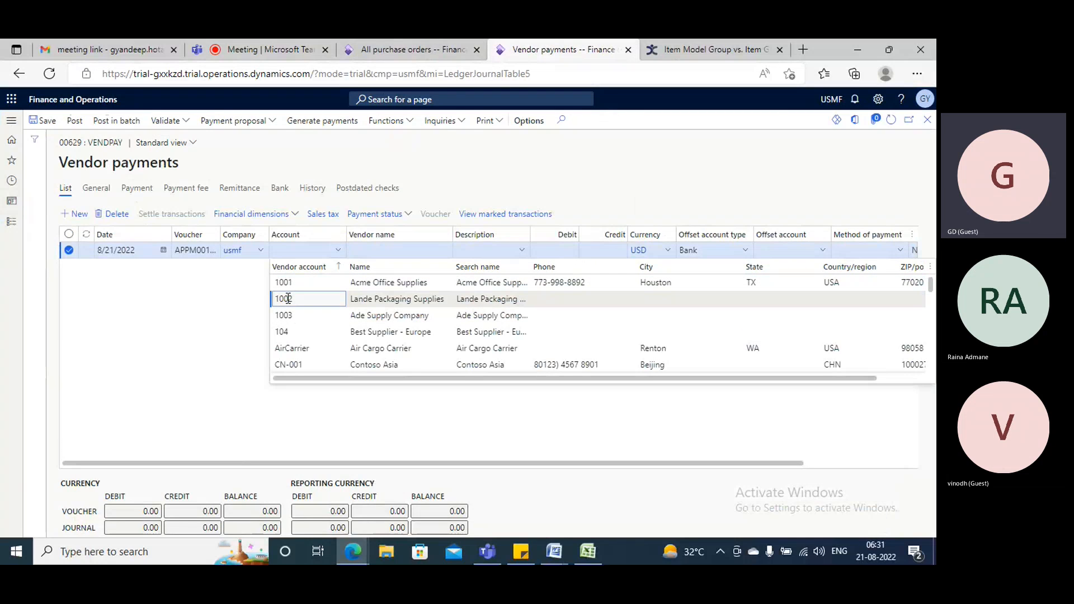
pyautogui.click(289, 301)
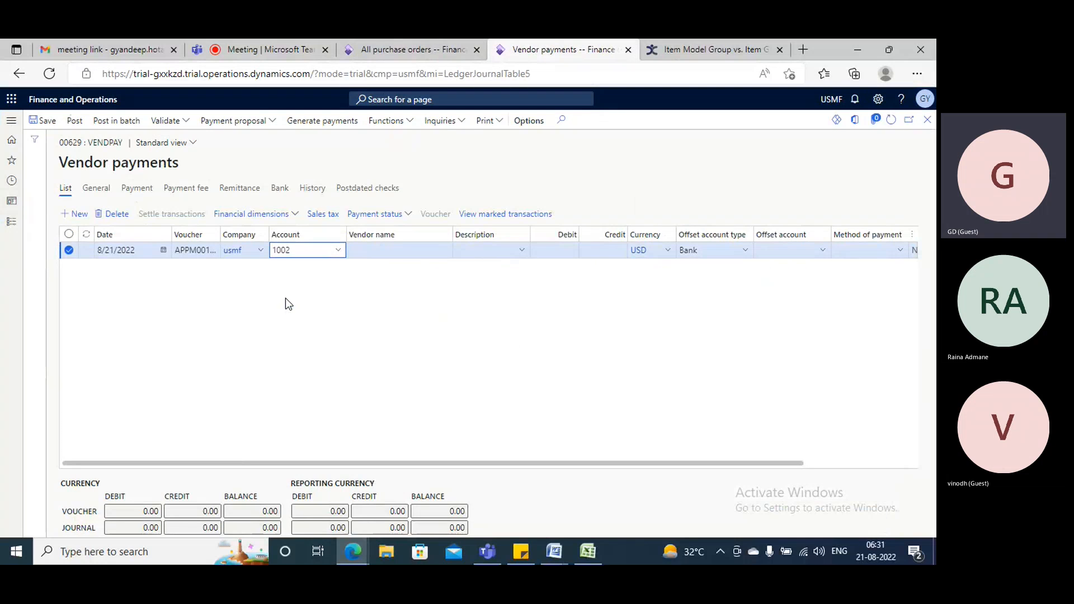
pyautogui.click(431, 293)
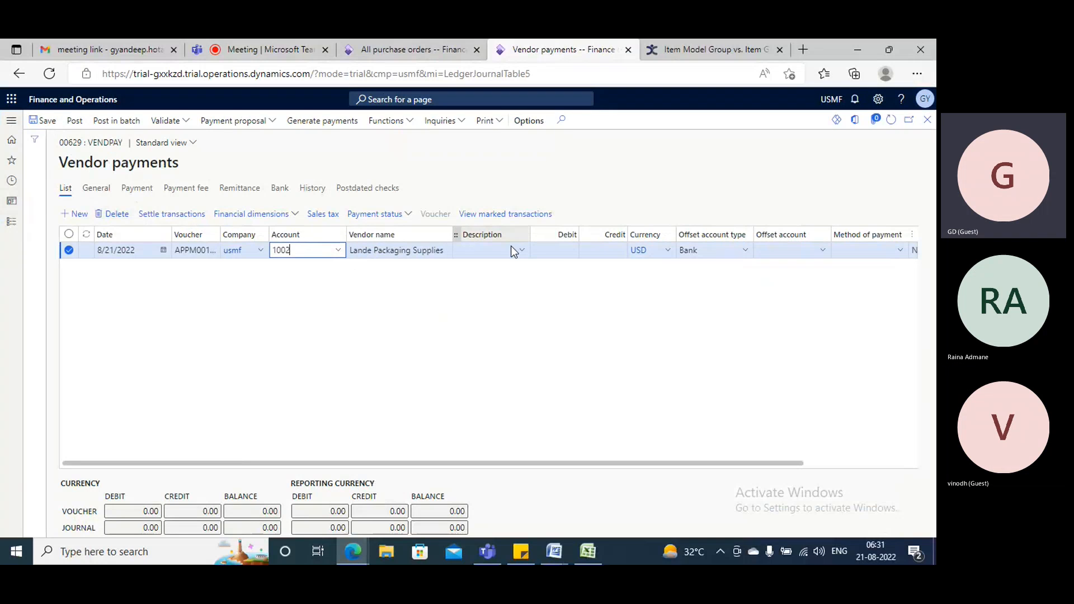
# Mark invoice IV001 for settlement against the Lande Packaging Supplies payment line and confirm the settlement.
pyautogui.click(174, 215)
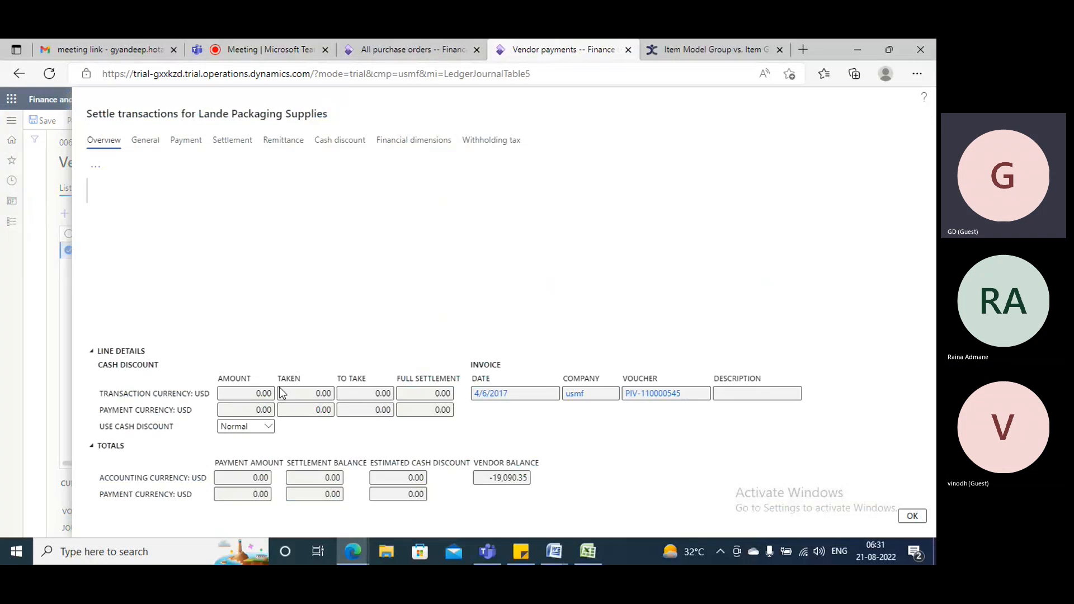
pyautogui.click(418, 49)
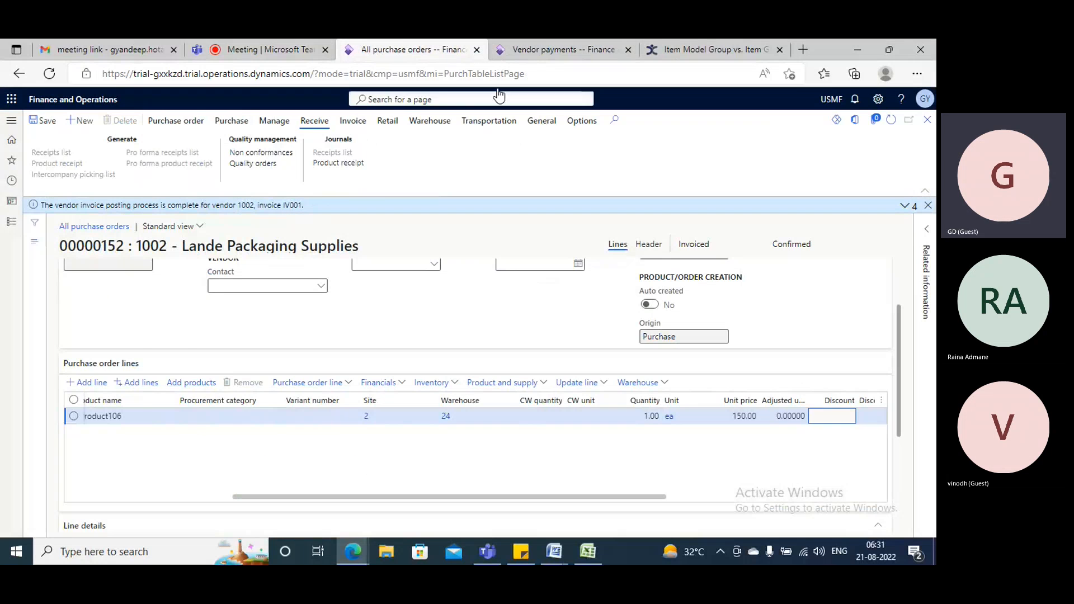
pyautogui.click(524, 50)
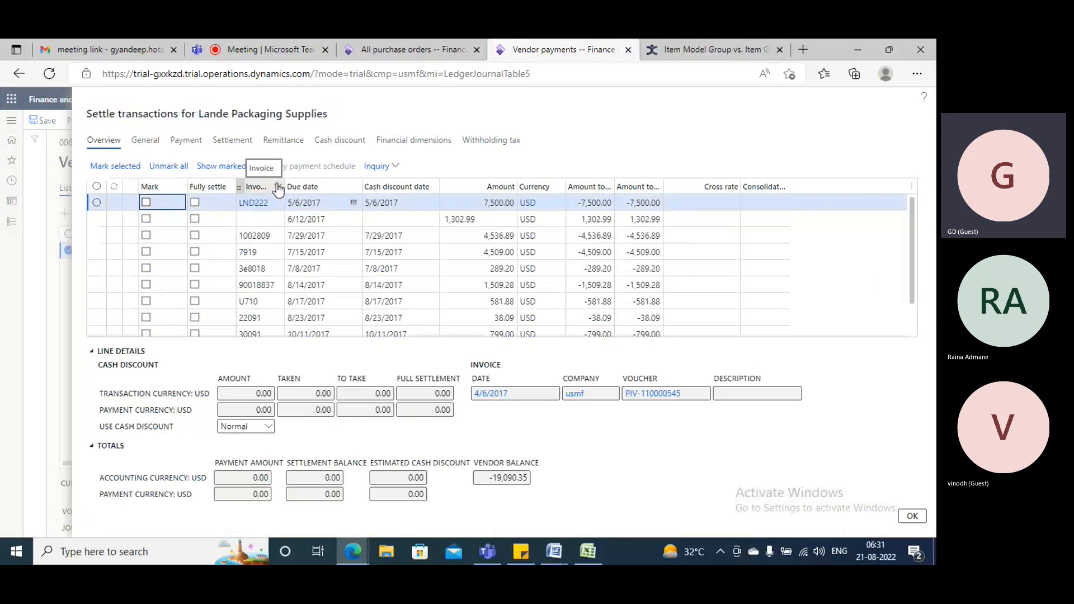
pyautogui.scroll(-3, 263, 226)
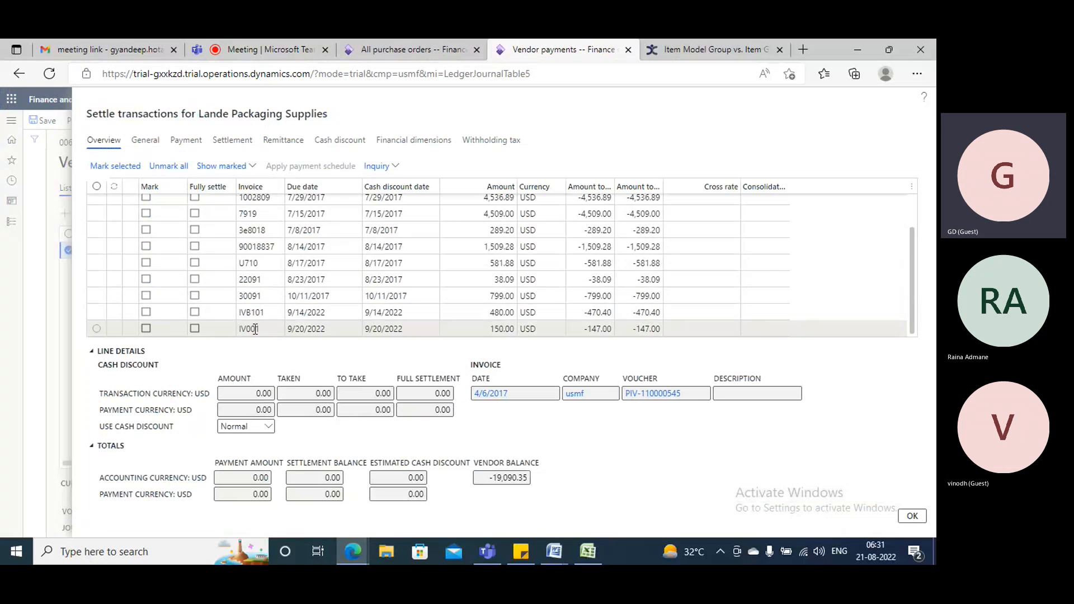
pyautogui.click(143, 330)
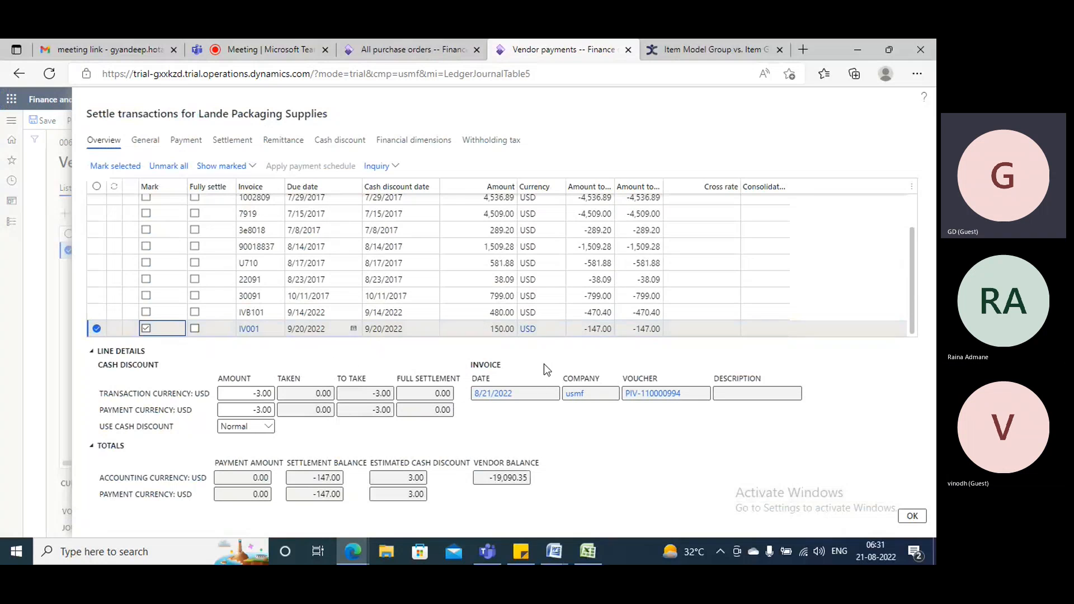
pyautogui.click(919, 517)
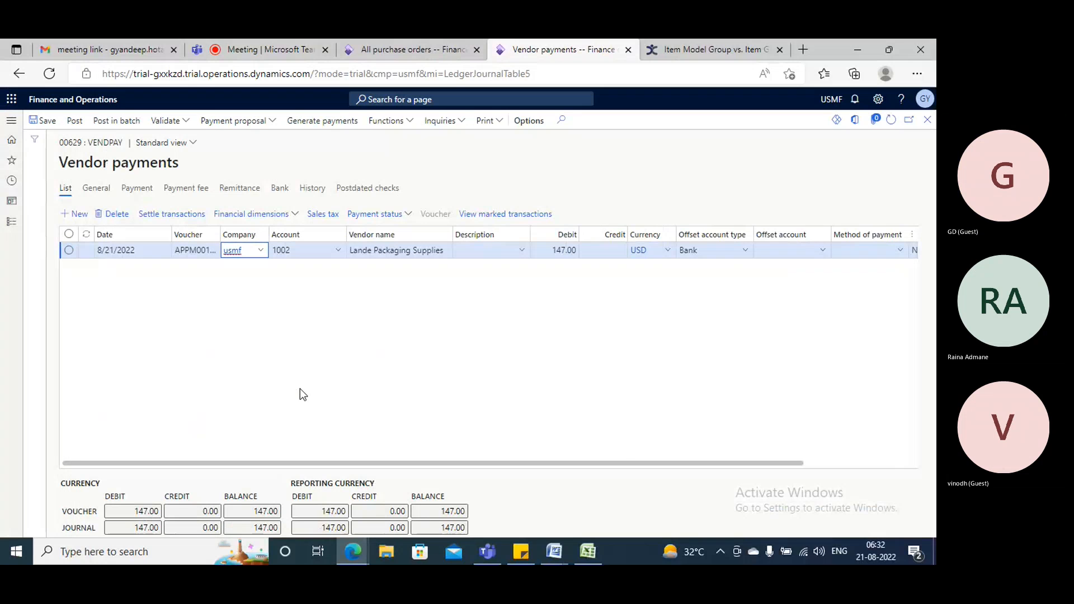
# Set the offset account type of the Lande Packaging Supplies payment line to Ledger.
pyautogui.moveTo(616, 464); pyautogui.dragTo(701, 466)
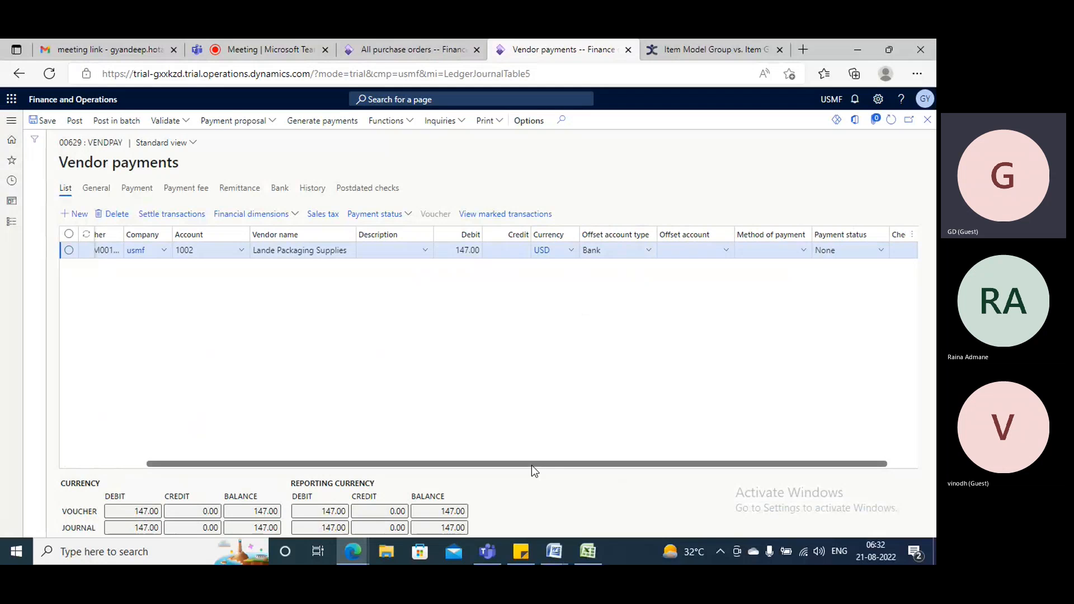
pyautogui.moveTo(531, 465); pyautogui.dragTo(655, 470)
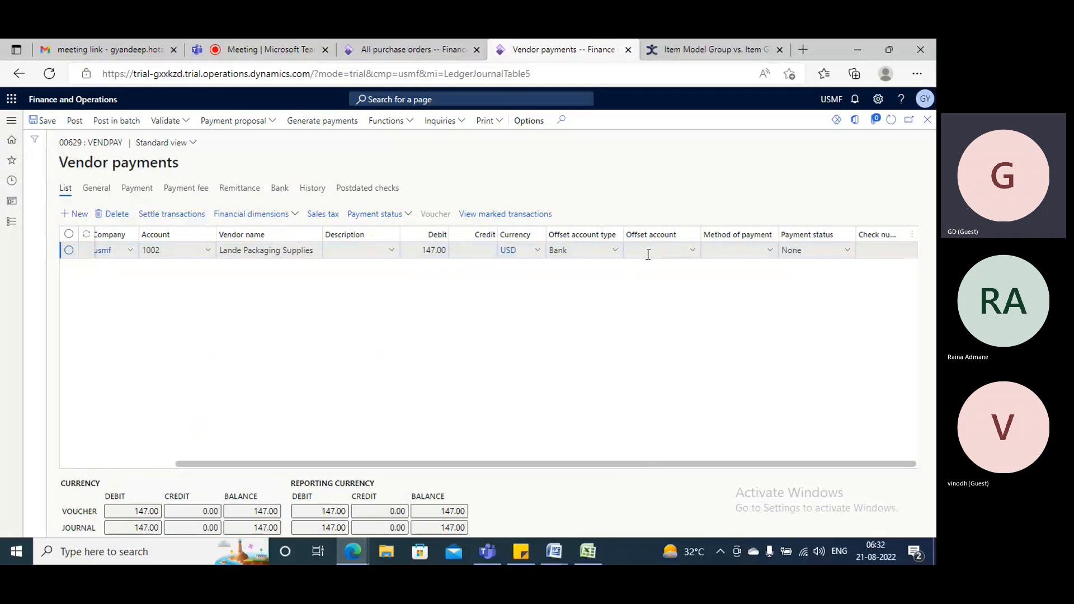
pyautogui.click(614, 252)
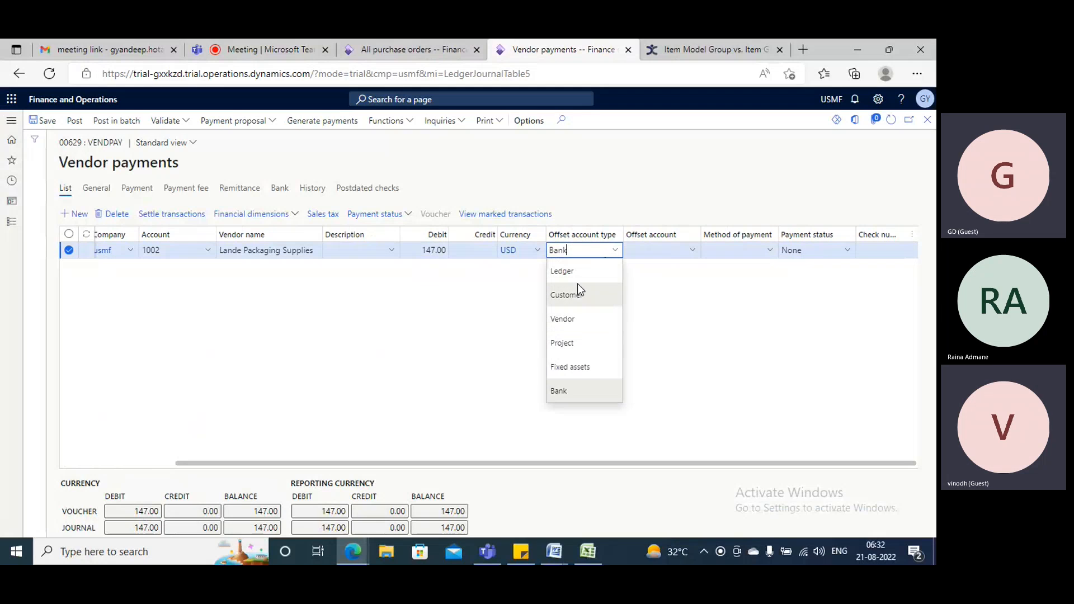
pyautogui.click(574, 272)
pyautogui.click(660, 250)
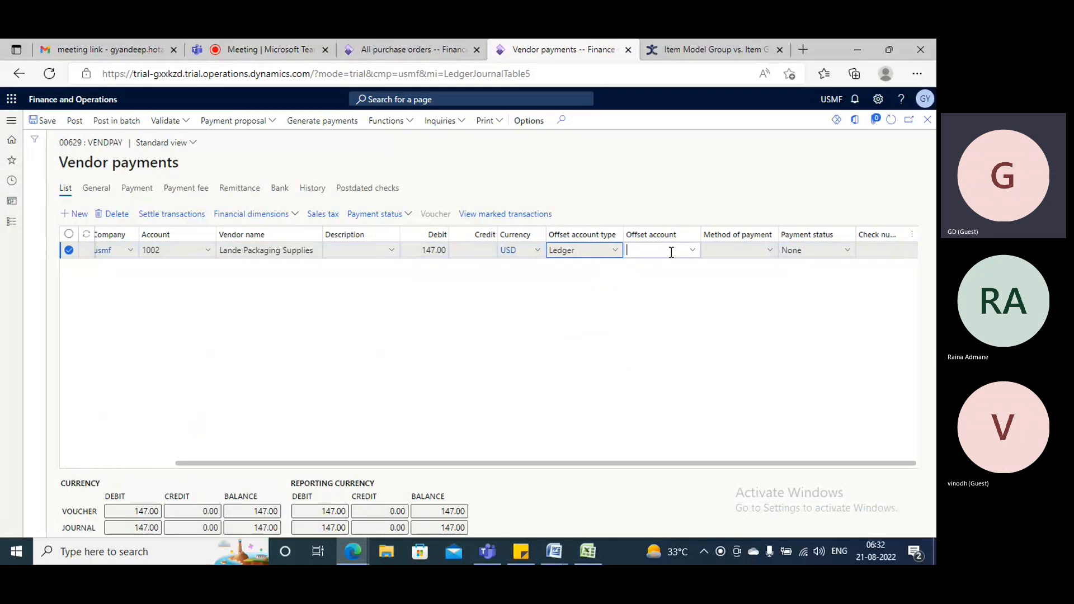
pyautogui.click(694, 252)
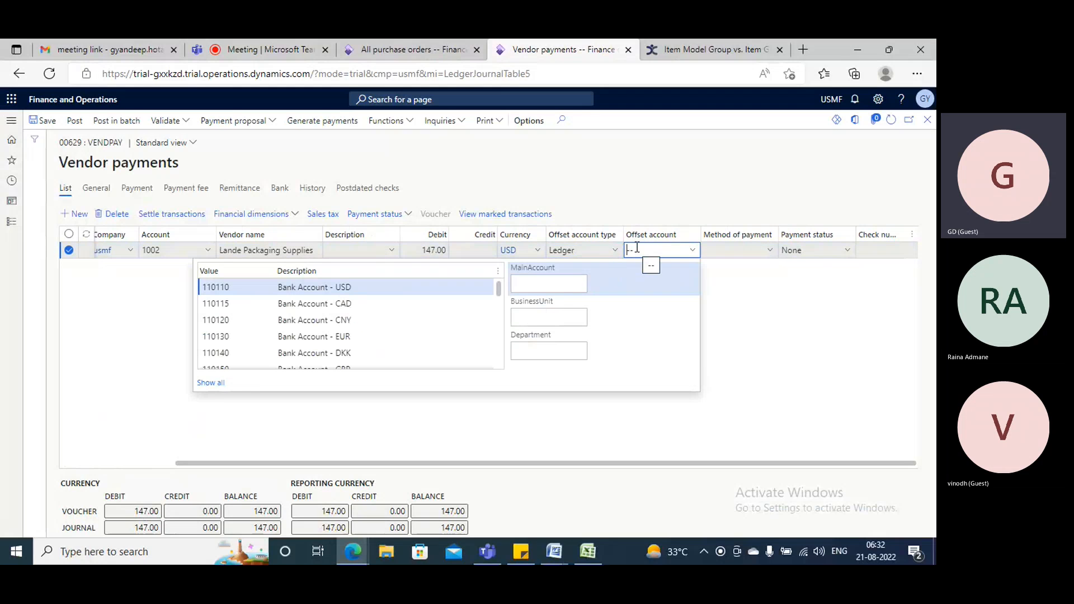
pyautogui.write('pett')
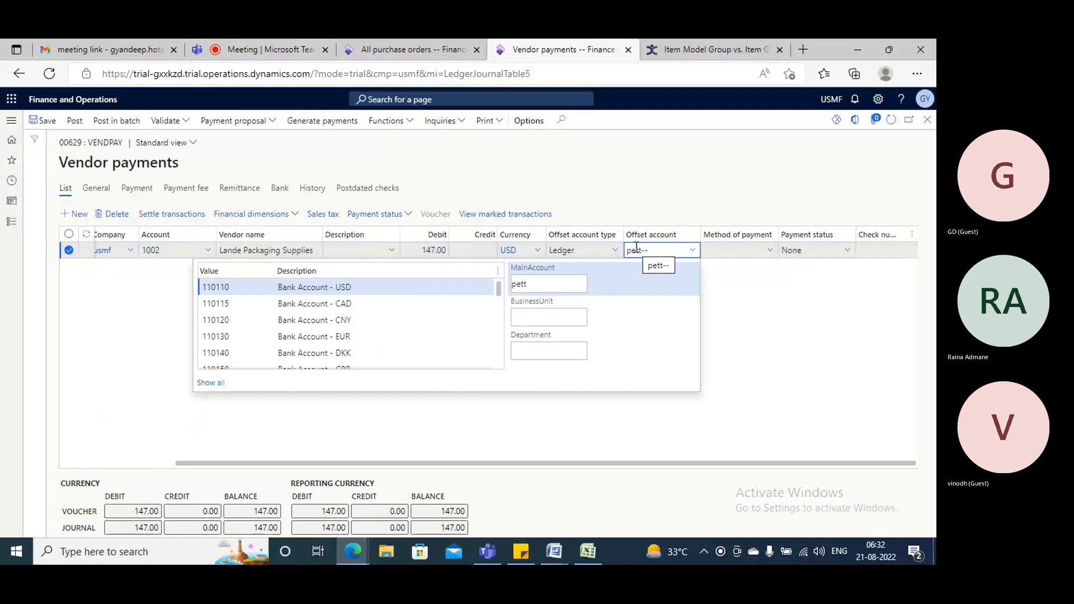
pyautogui.click(302, 286)
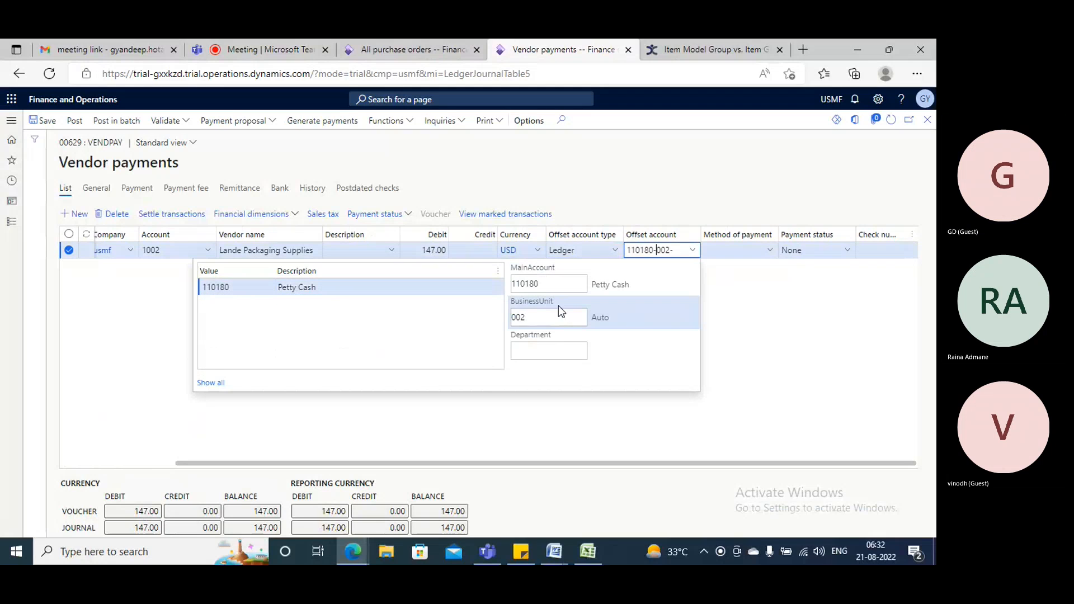
pyautogui.click(530, 346)
pyautogui.click(281, 282)
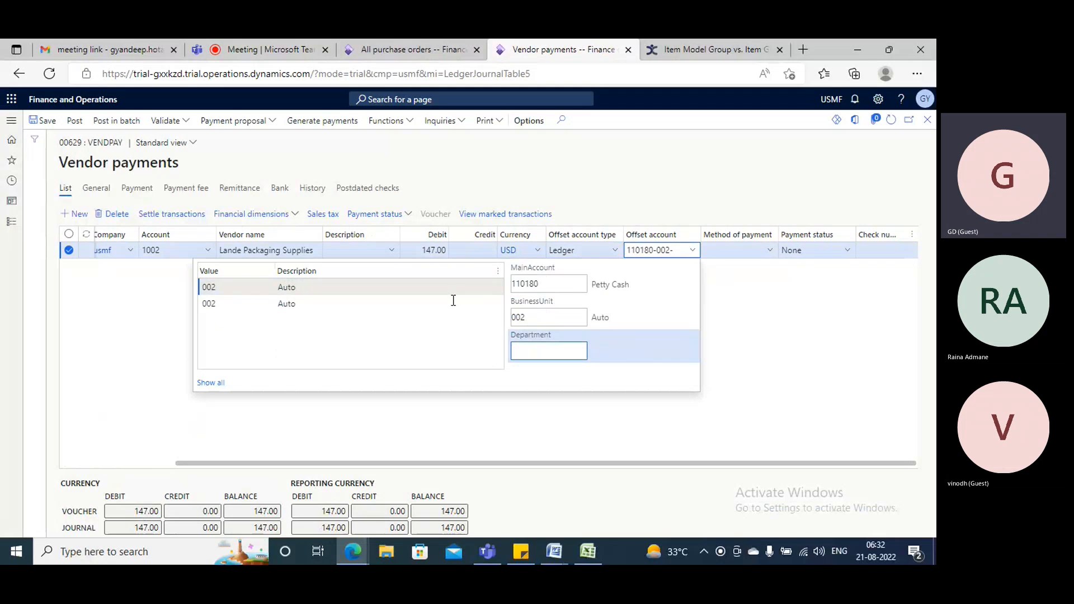
pyautogui.click(785, 334)
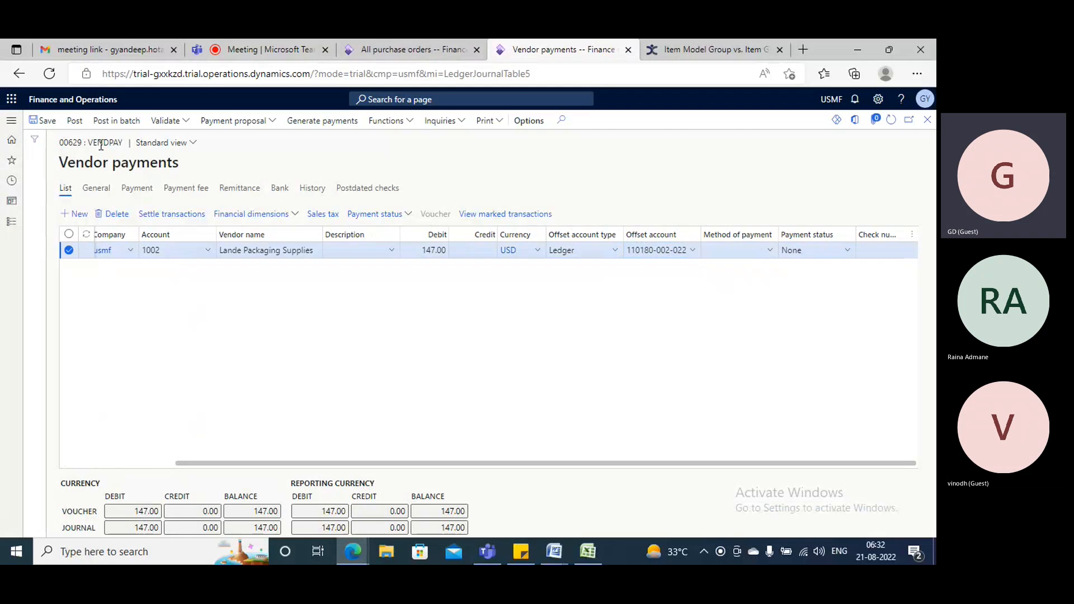
pyautogui.click(605, 254)
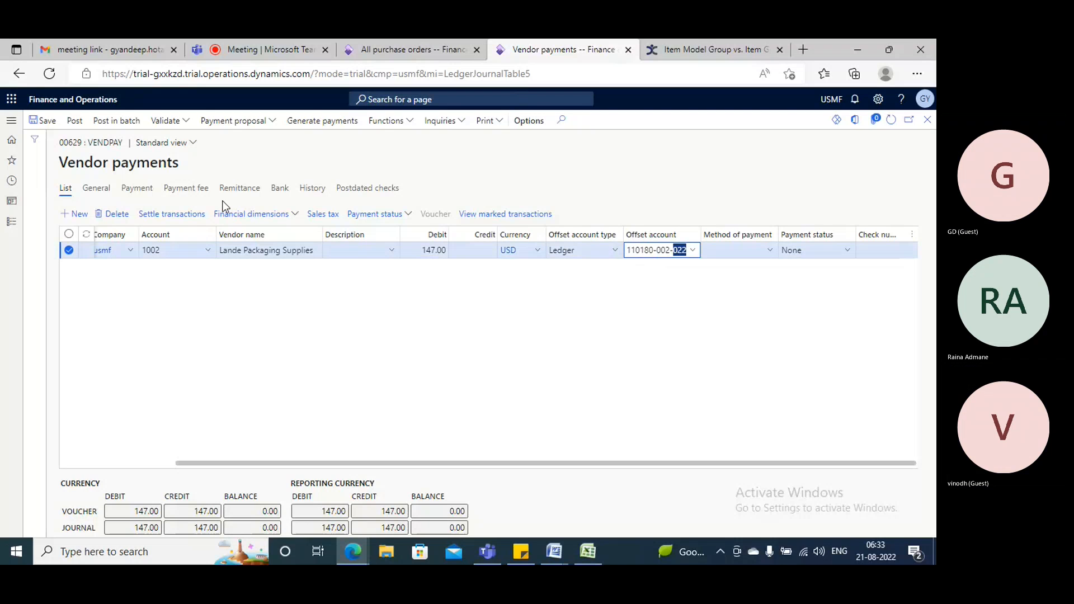
# Validate and post the saved vendor payment journal, and expand the posting messages.
pyautogui.click(42, 119)
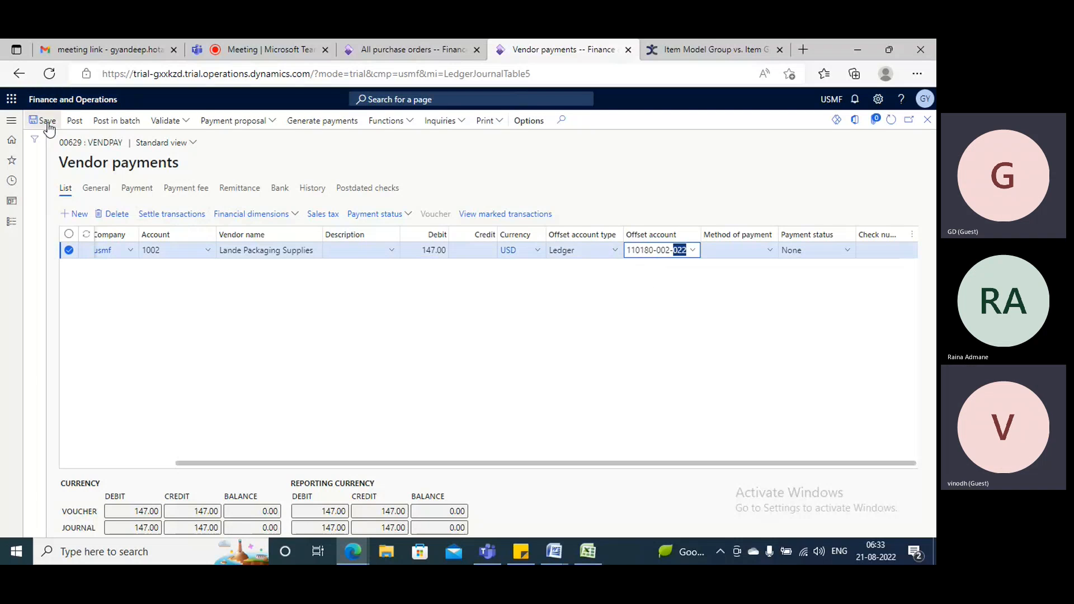
pyautogui.click(168, 121)
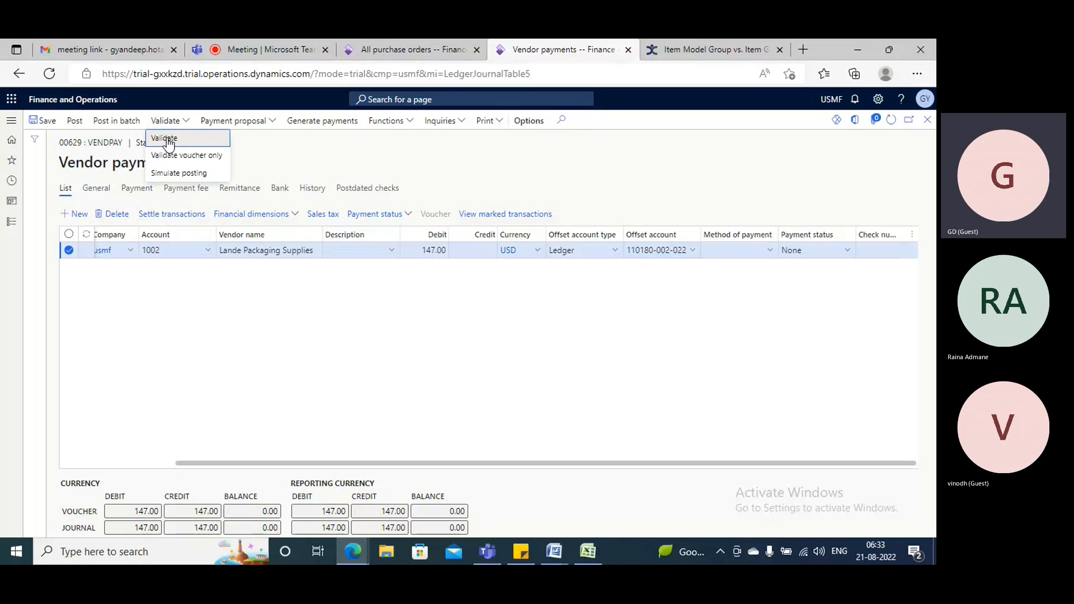
pyautogui.click(360, 293)
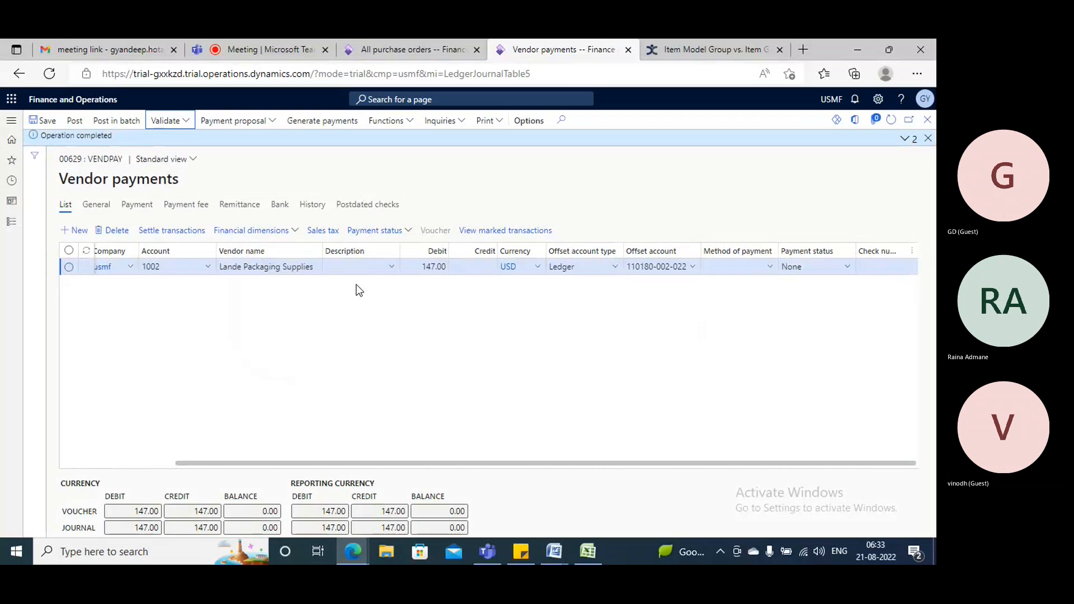
pyautogui.click(74, 120)
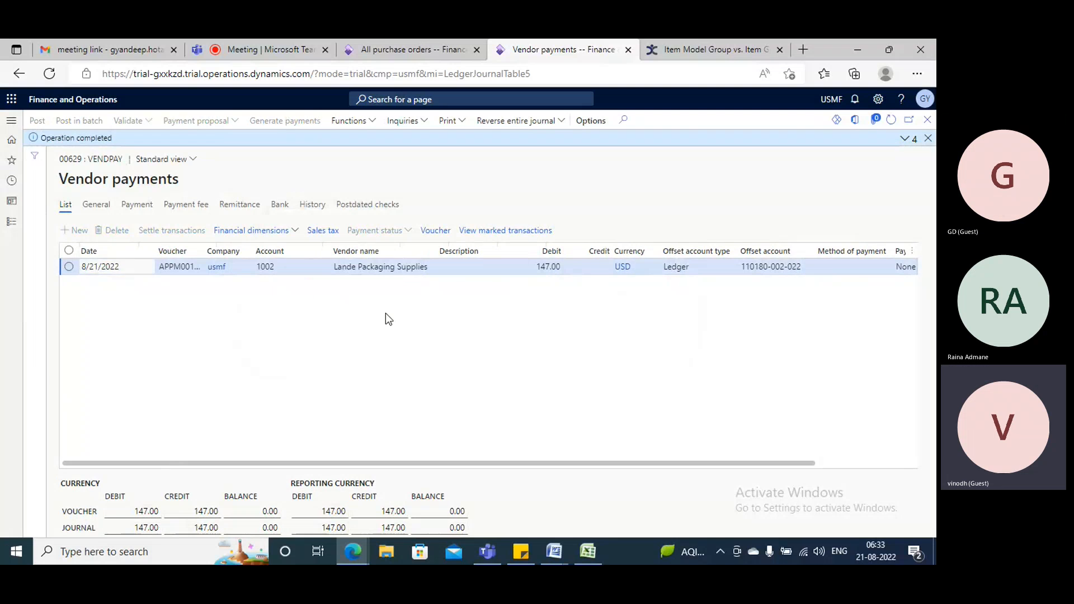
pyautogui.click(904, 139)
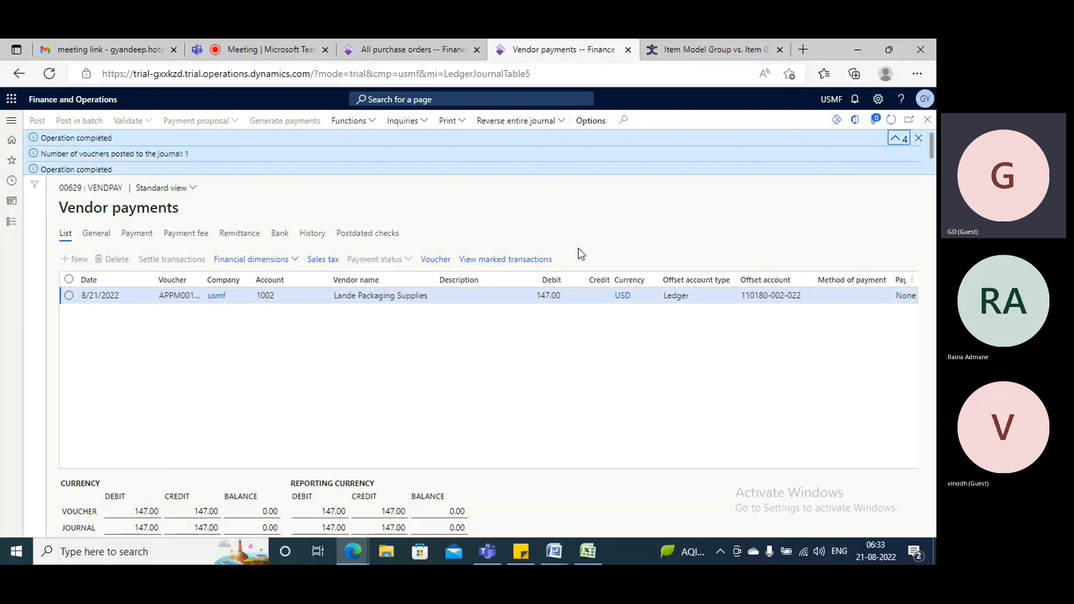
# View the voucher transactions of the purchase order's product receipt and return to the vendor payments.
pyautogui.click(383, 44)
pyautogui.click(323, 163)
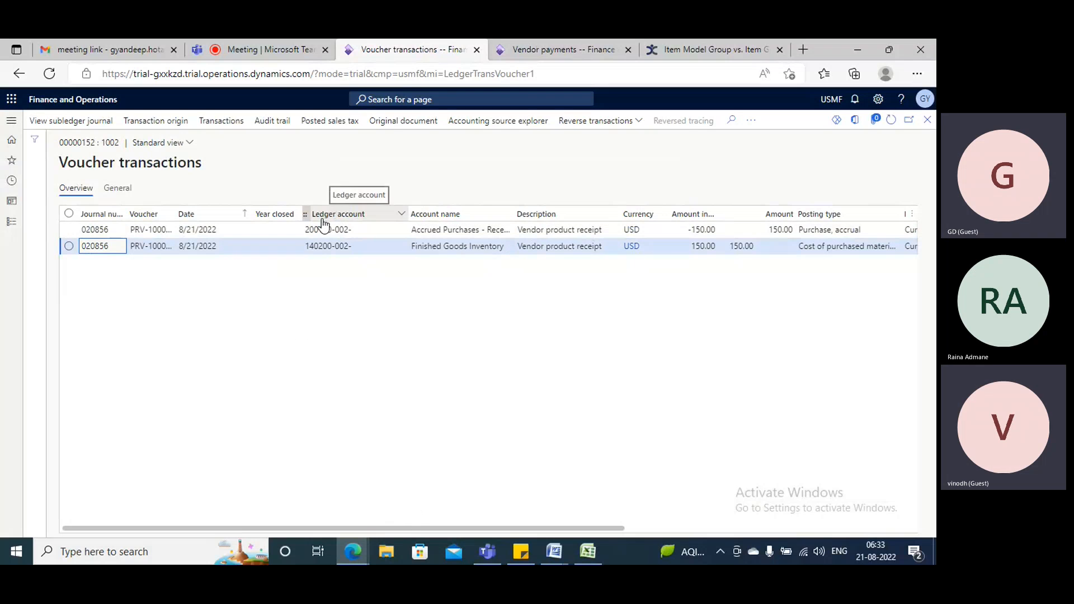
pyautogui.click(546, 45)
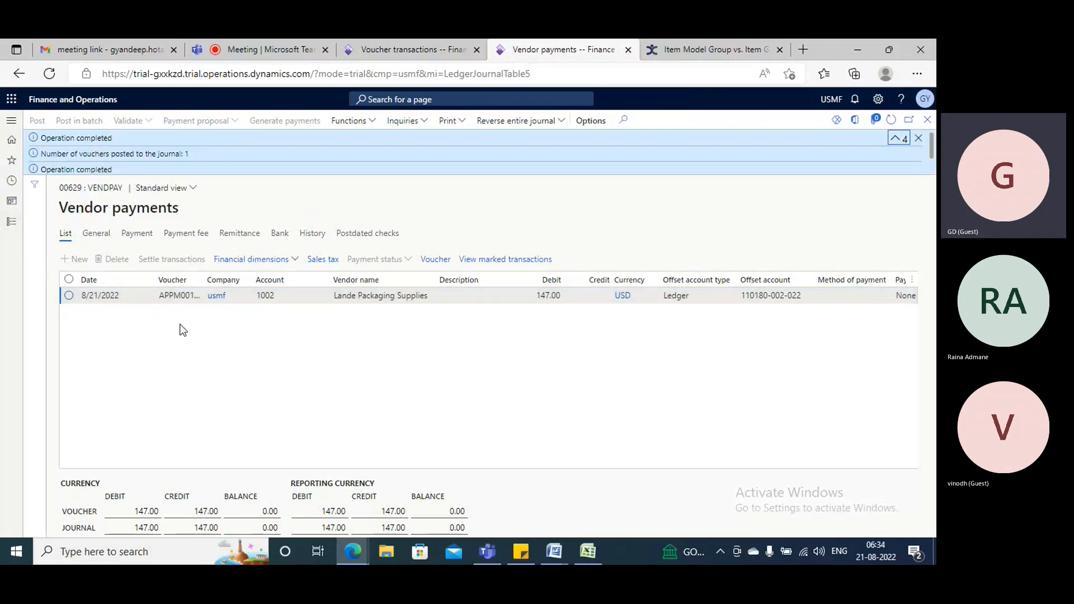
# Open the released products in Product information management and filter the list for gproduct1.
pyautogui.click(11, 120)
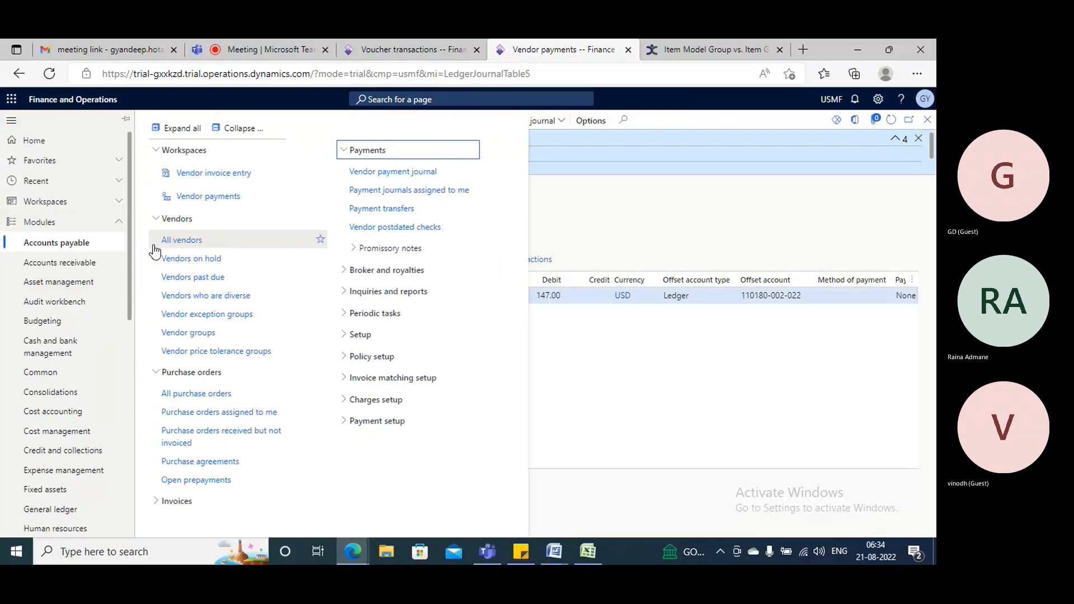
pyautogui.scroll(-3, 50, 384)
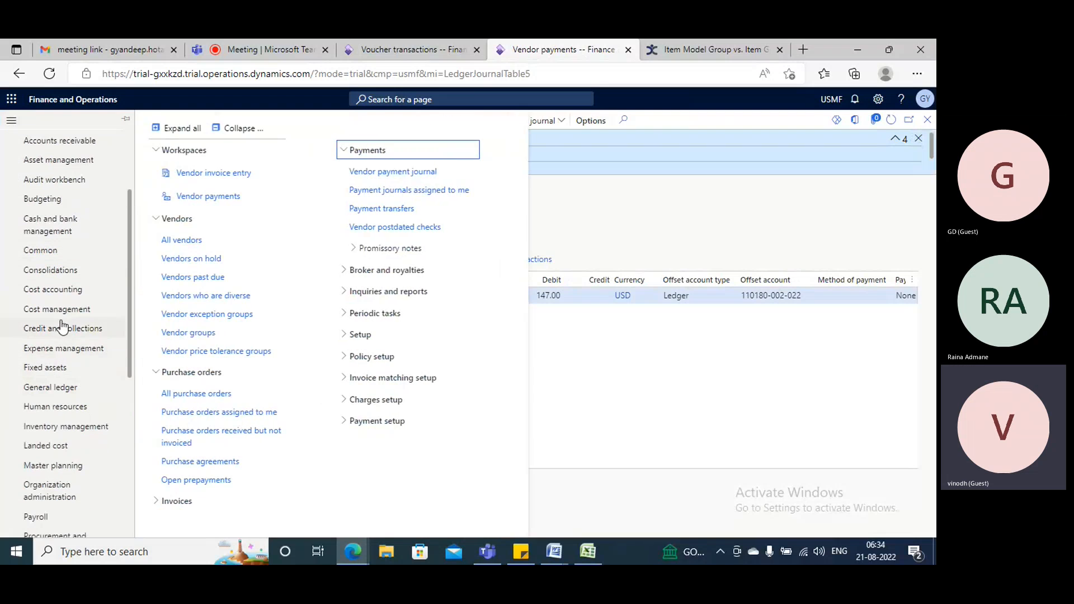
pyautogui.click(53, 510)
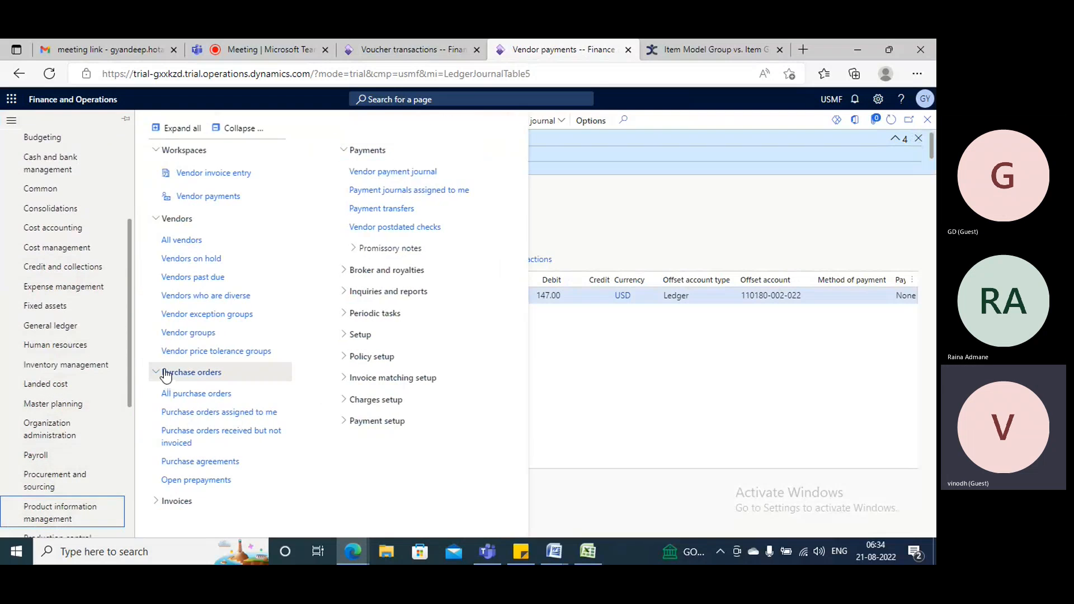
pyautogui.click(185, 286)
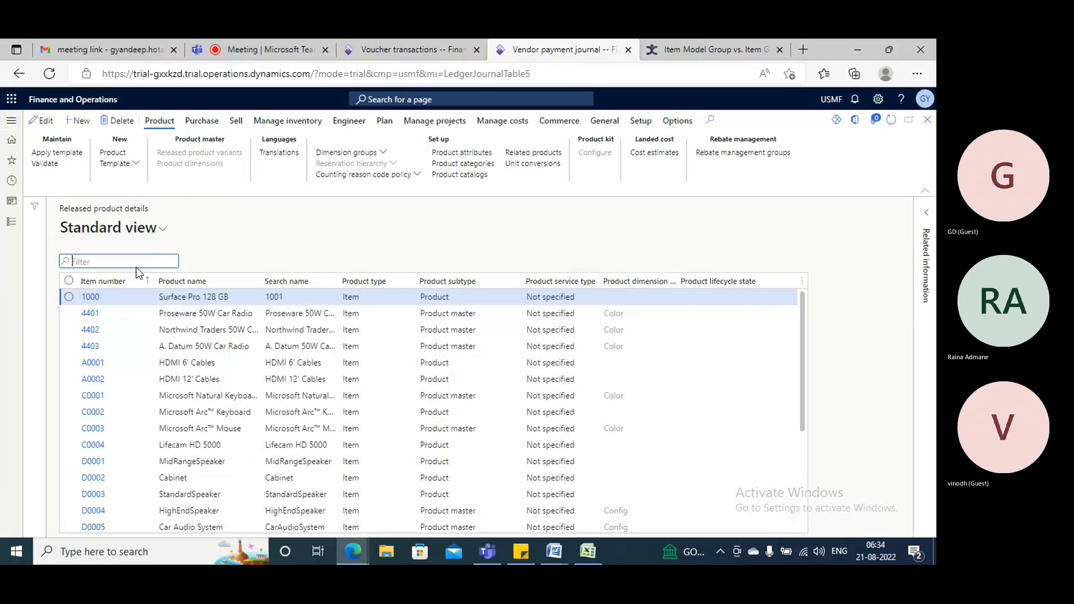
pyautogui.write('gproduct1')
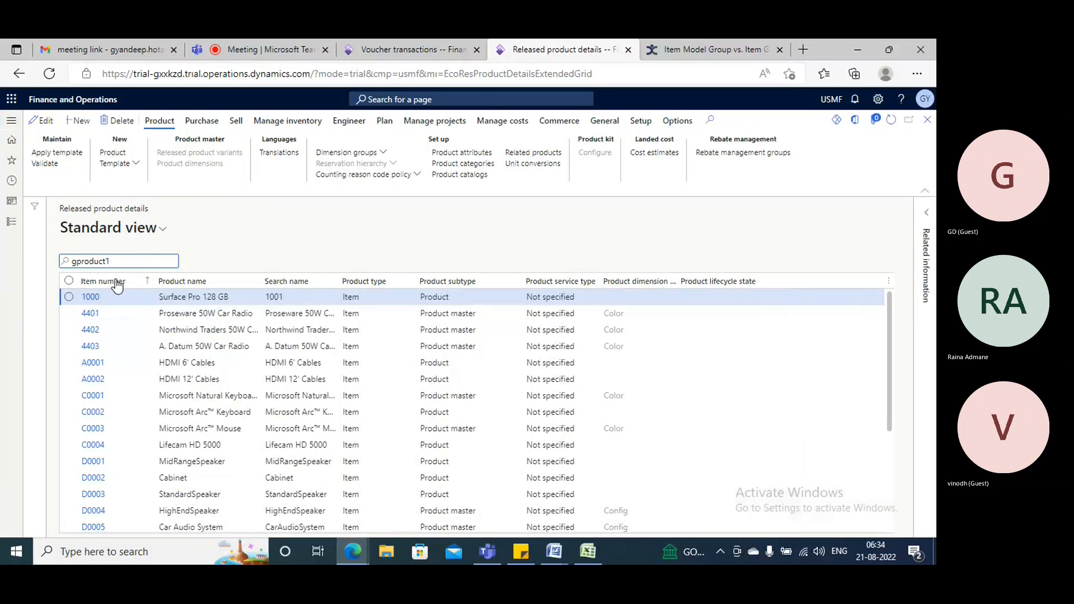
pyautogui.click(183, 283)
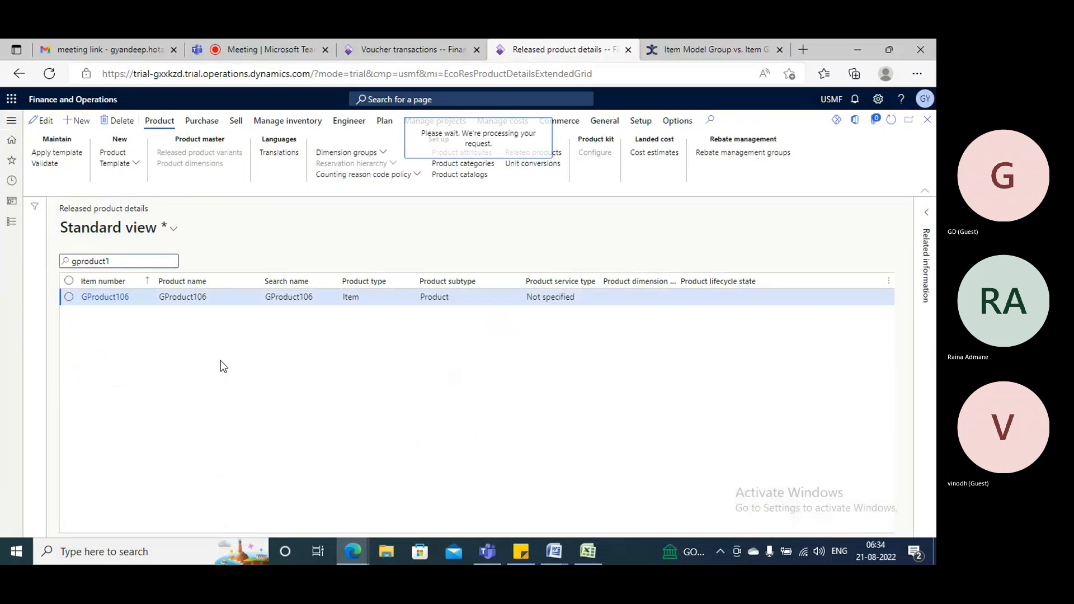
# Open GProduct106, expand its inventory and cost details, and open the Audio item group assigned to it.
pyautogui.scroll(-5, 150, 329)
pyautogui.scroll(-5, 146, 333)
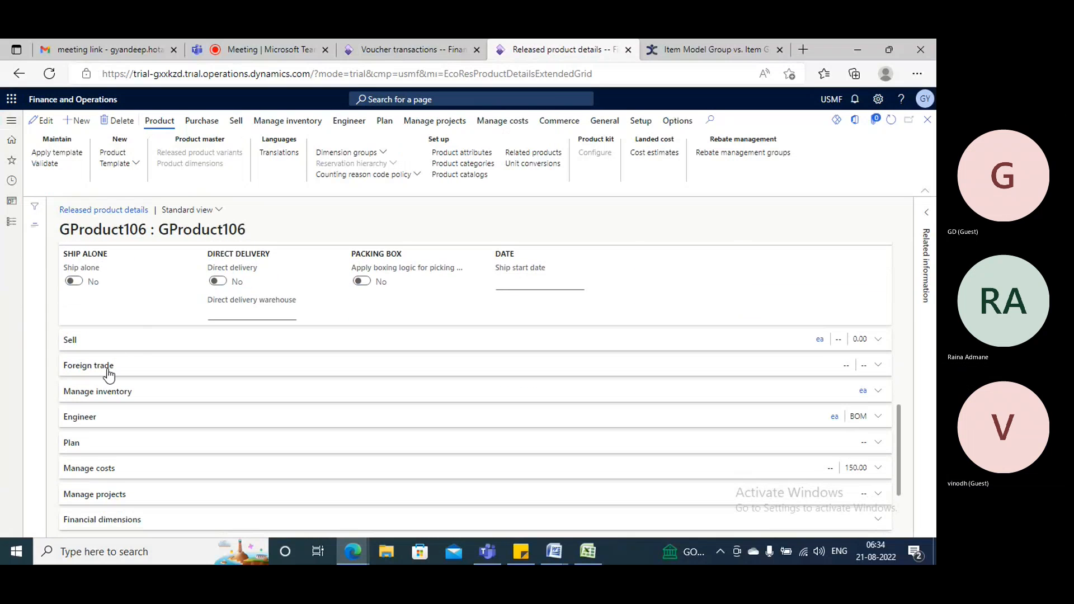
pyautogui.click(95, 395)
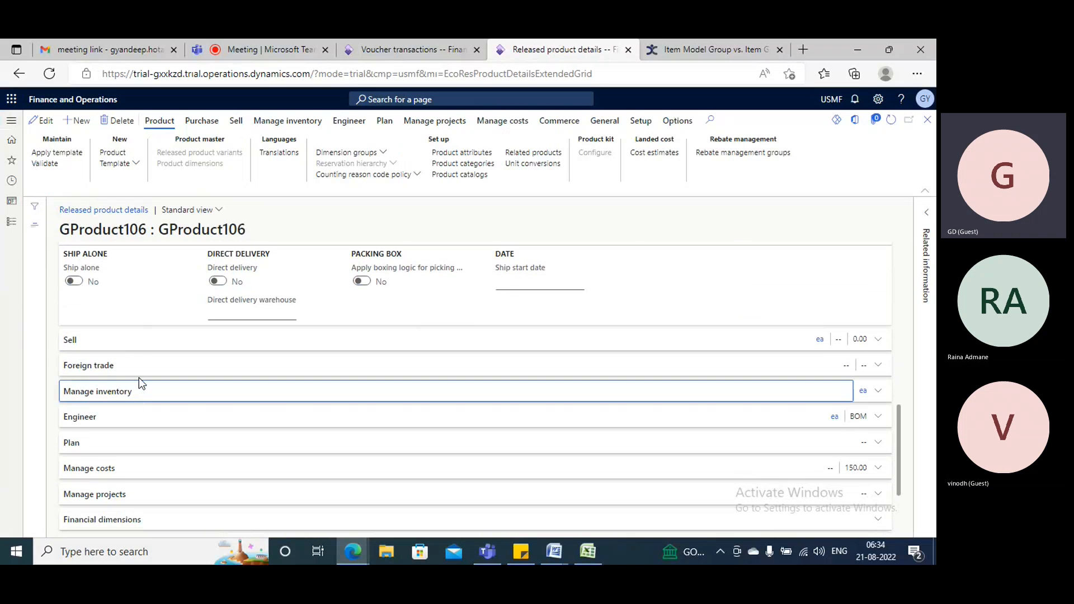
pyautogui.scroll(-5, 139, 407)
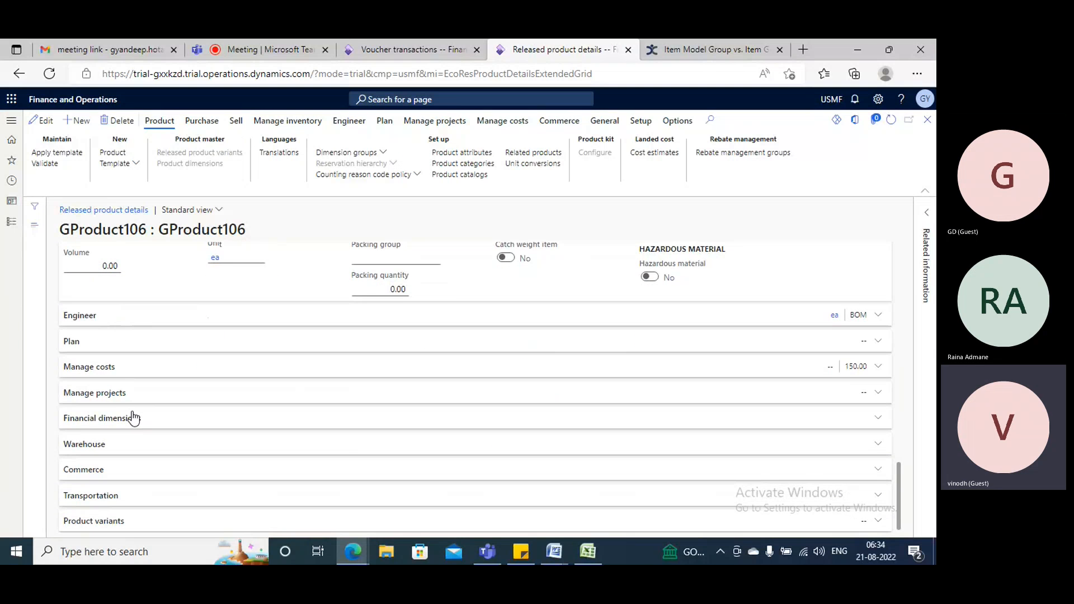
pyautogui.click(109, 373)
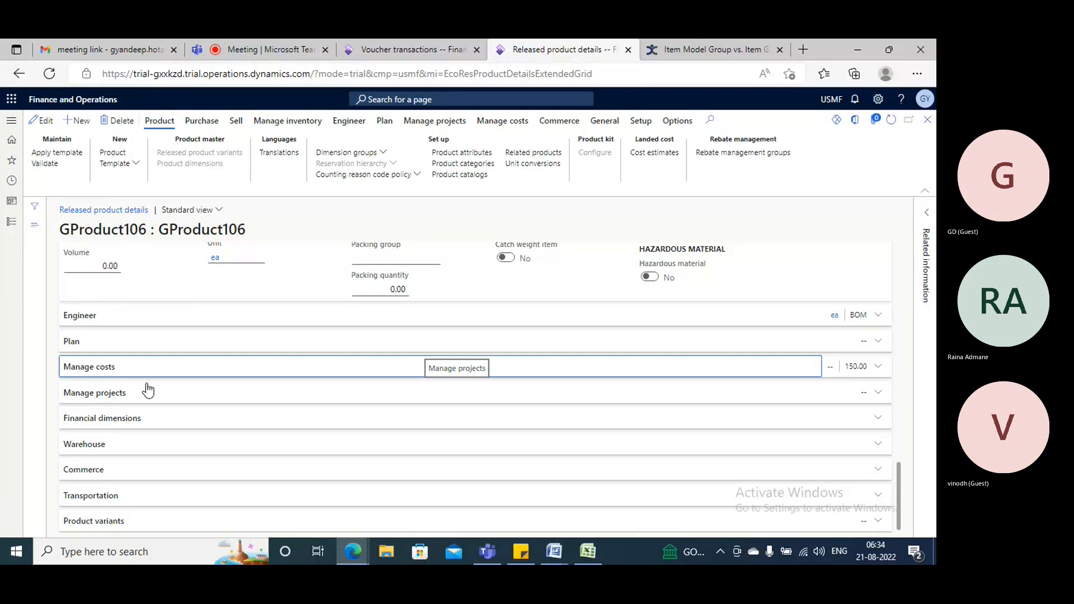
pyautogui.click(196, 367)
pyautogui.click(76, 421)
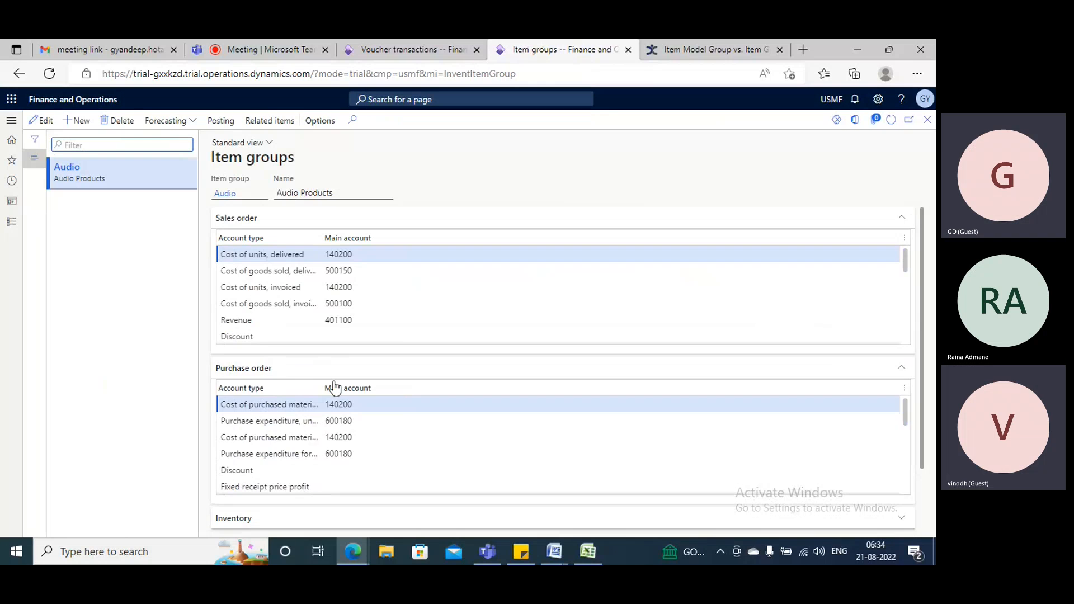
# Compare the Audio item group's purchase order accounts, including Purchase, accrual, with the ledger accounts on the product receipt voucher.
pyautogui.click(413, 50)
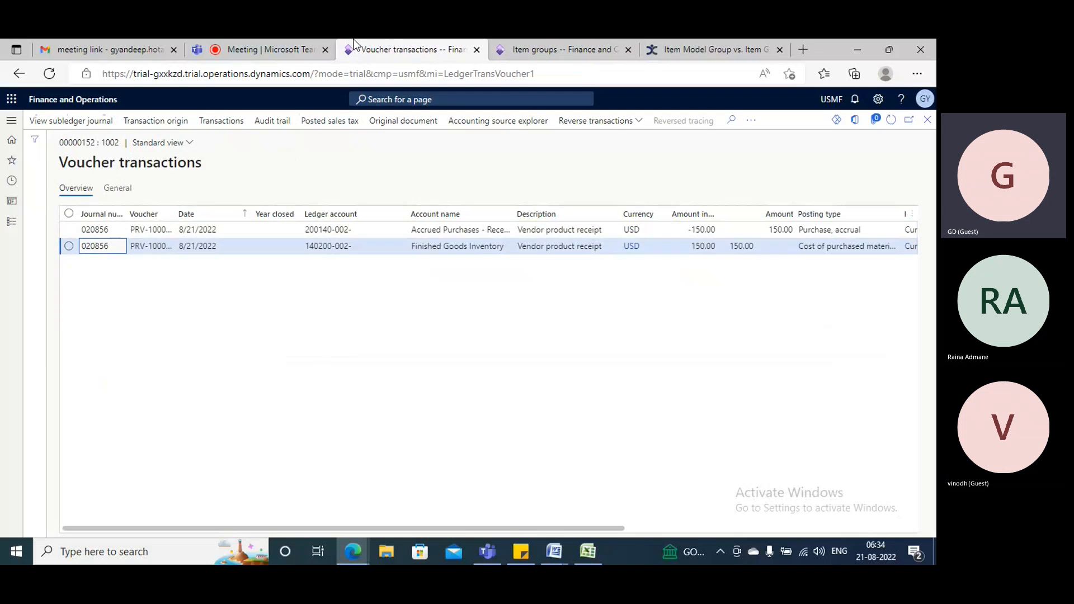
pyautogui.click(574, 51)
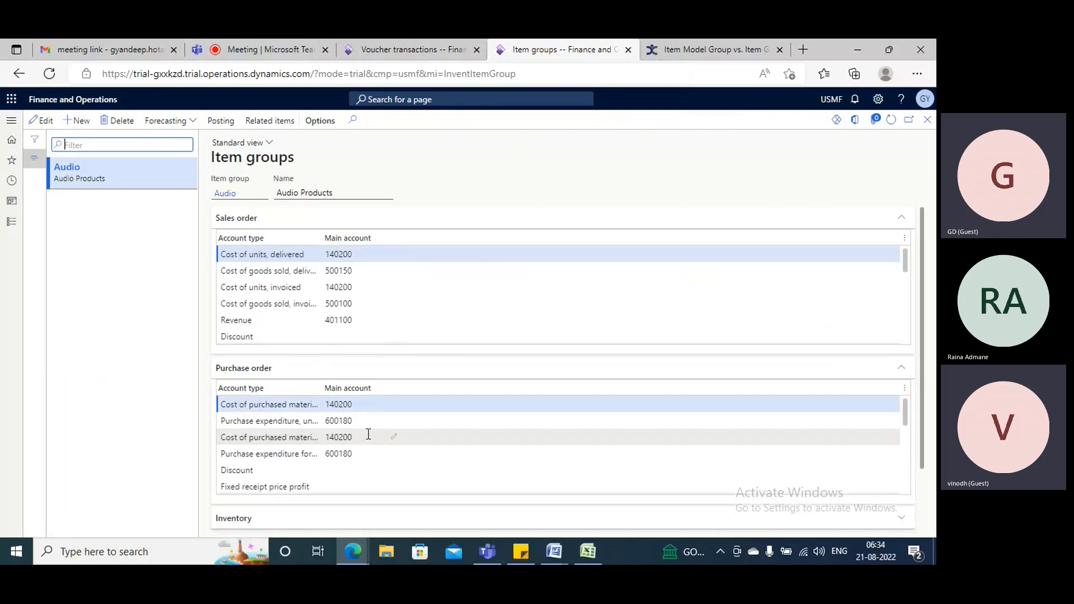
pyautogui.scroll(-3, 367, 434)
pyautogui.scroll(2, 368, 434)
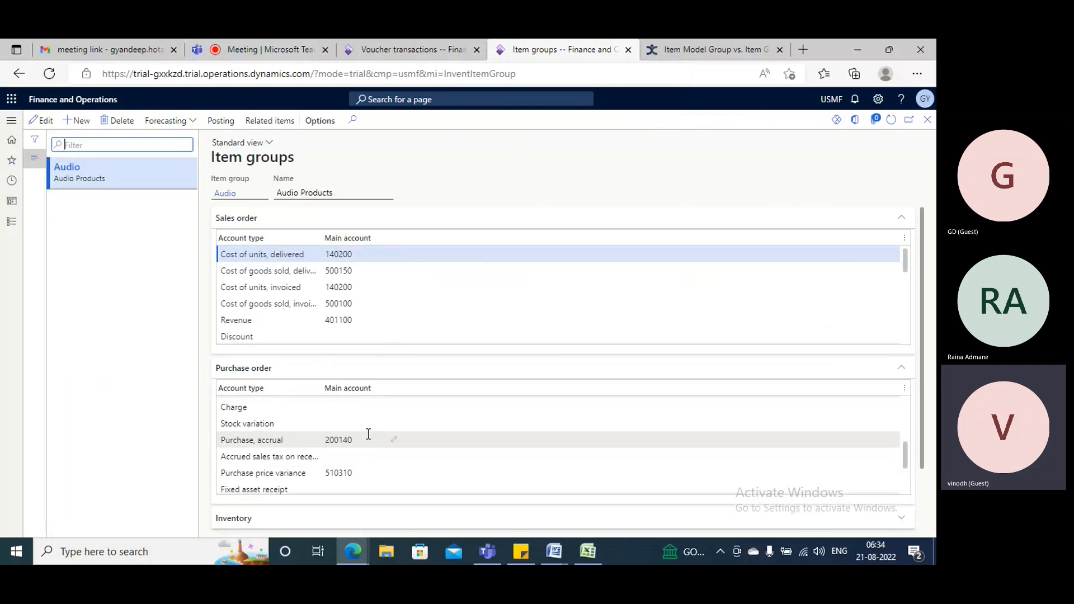
pyautogui.moveTo(284, 440); pyautogui.dragTo(219, 441)
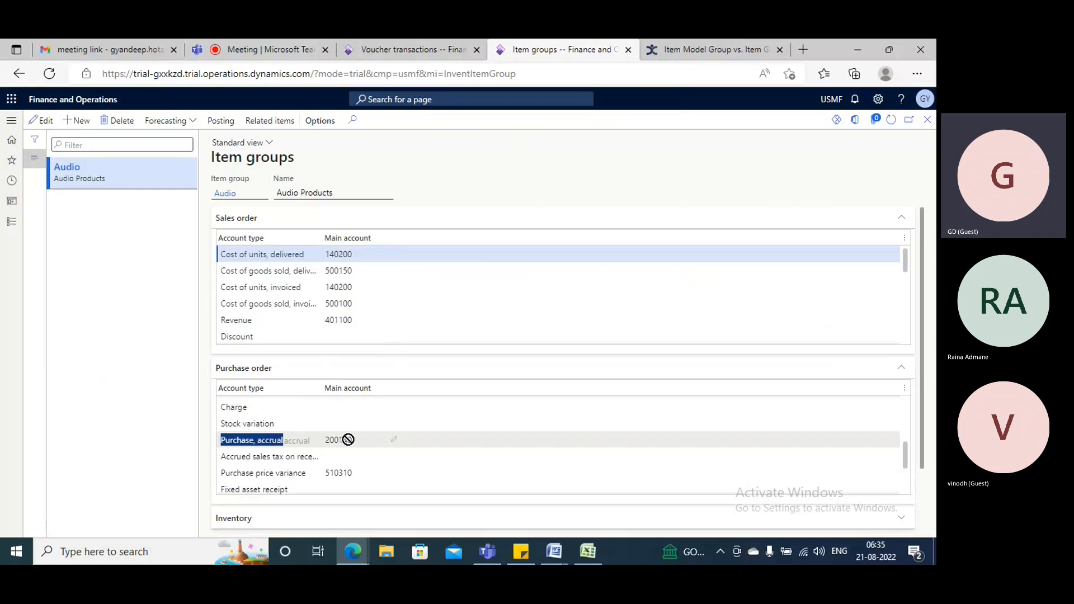
pyautogui.click(359, 441)
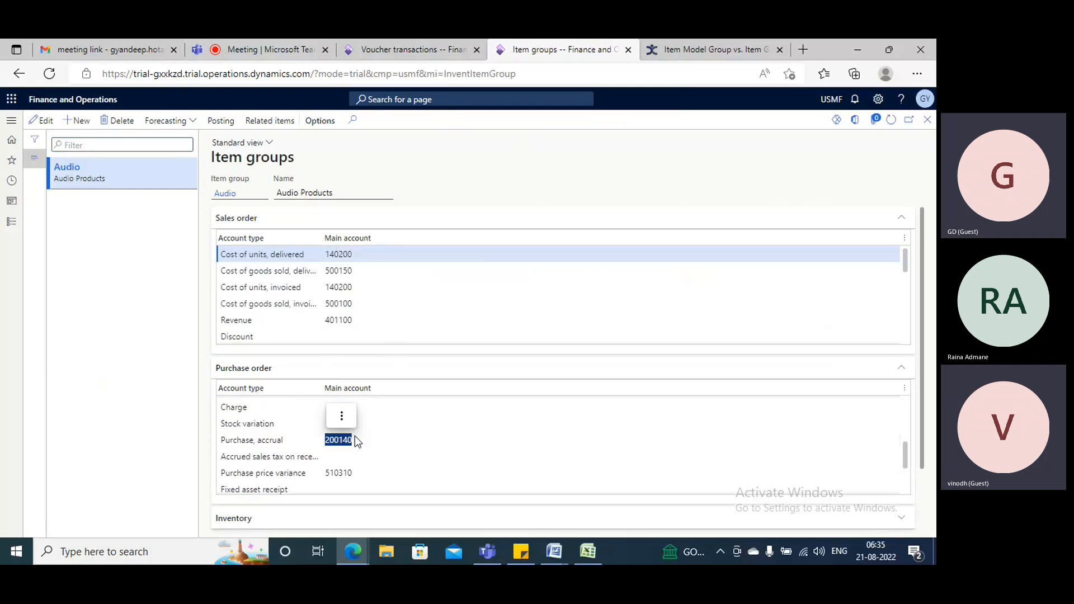
pyautogui.click(341, 416)
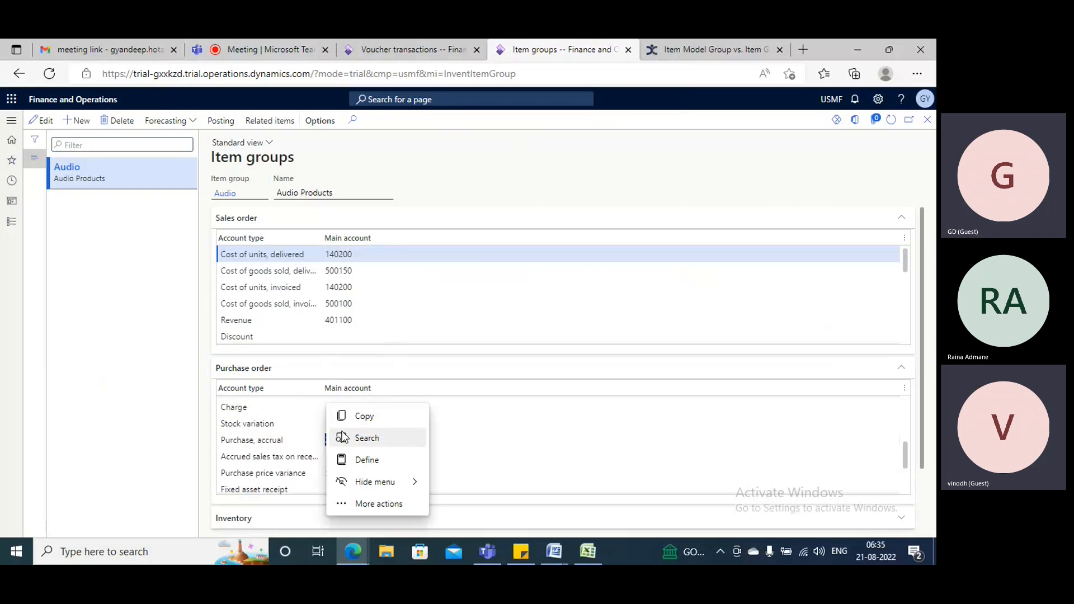
pyautogui.click(283, 457)
pyautogui.click(398, 45)
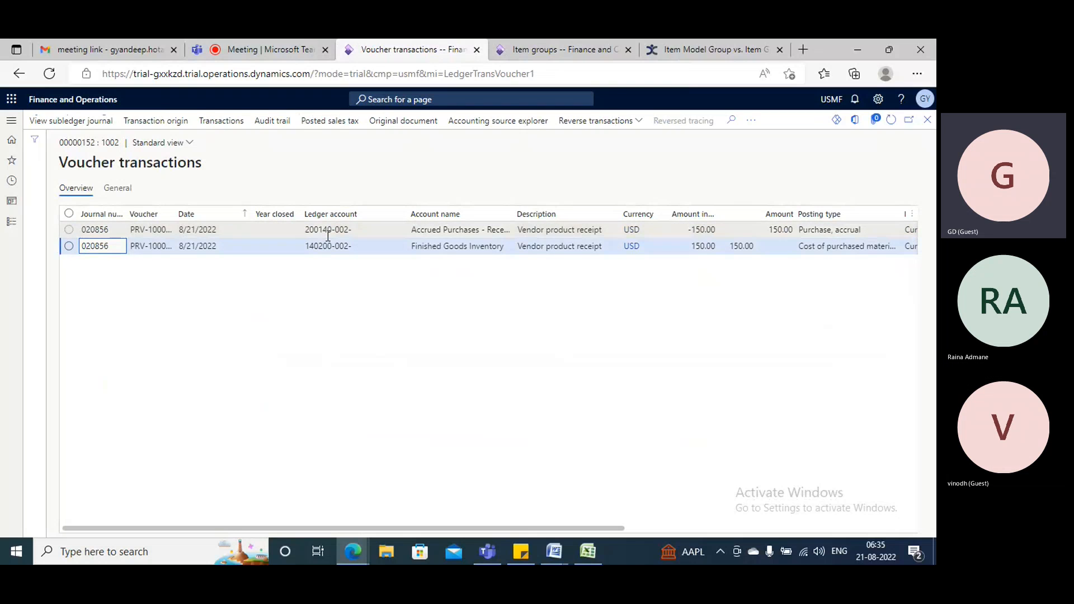
# Recheck the ledger accounts on the product receipt voucher against the Audio item group's purchase order accounts.
pyautogui.click(512, 50)
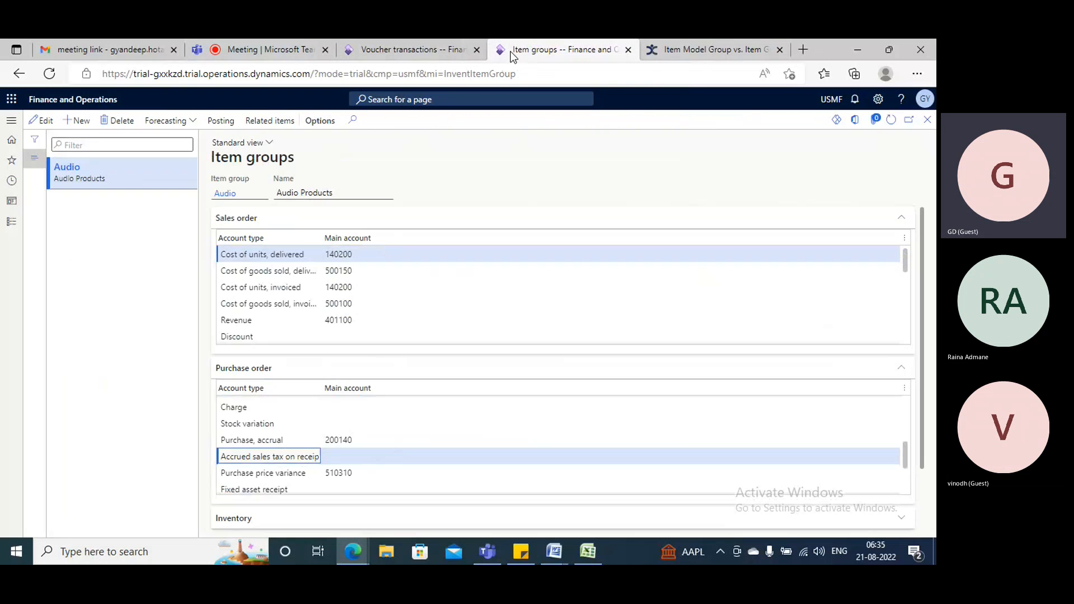
pyautogui.click(444, 49)
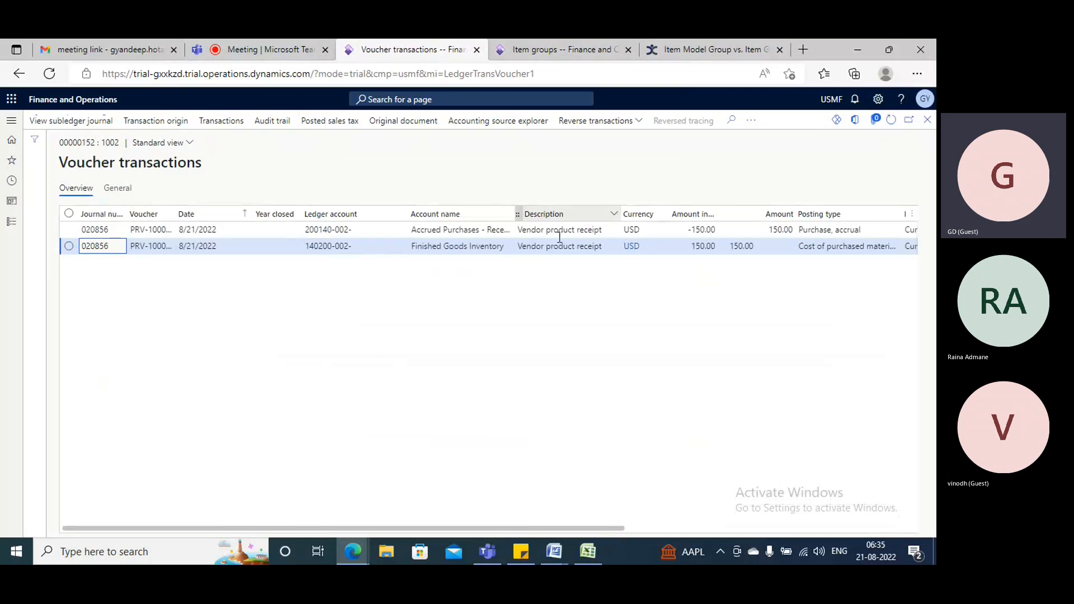
pyautogui.click(528, 47)
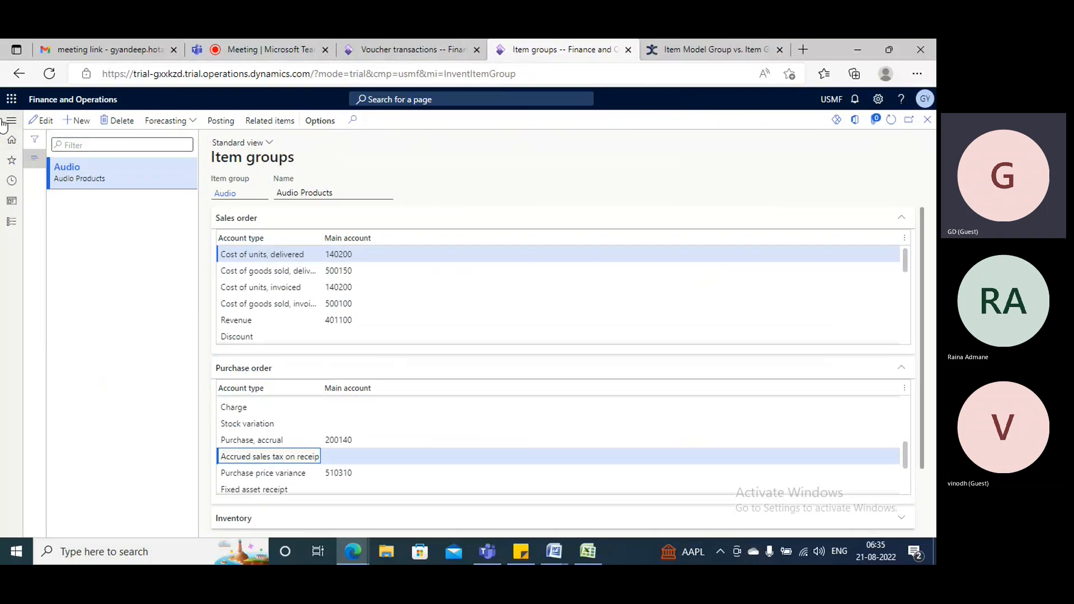
pyautogui.click(11, 120)
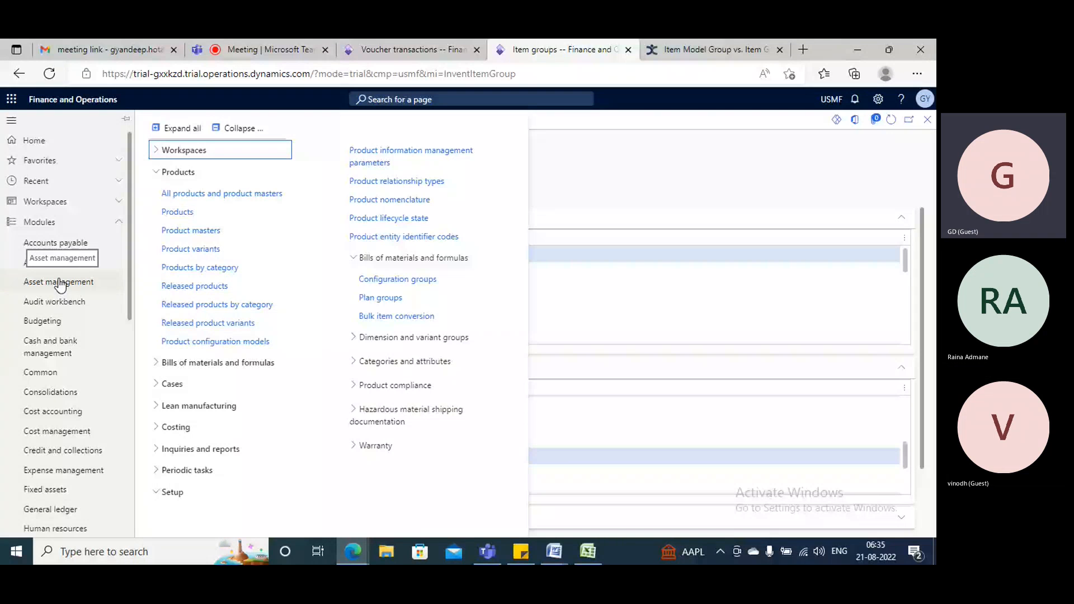
pyautogui.click(374, 49)
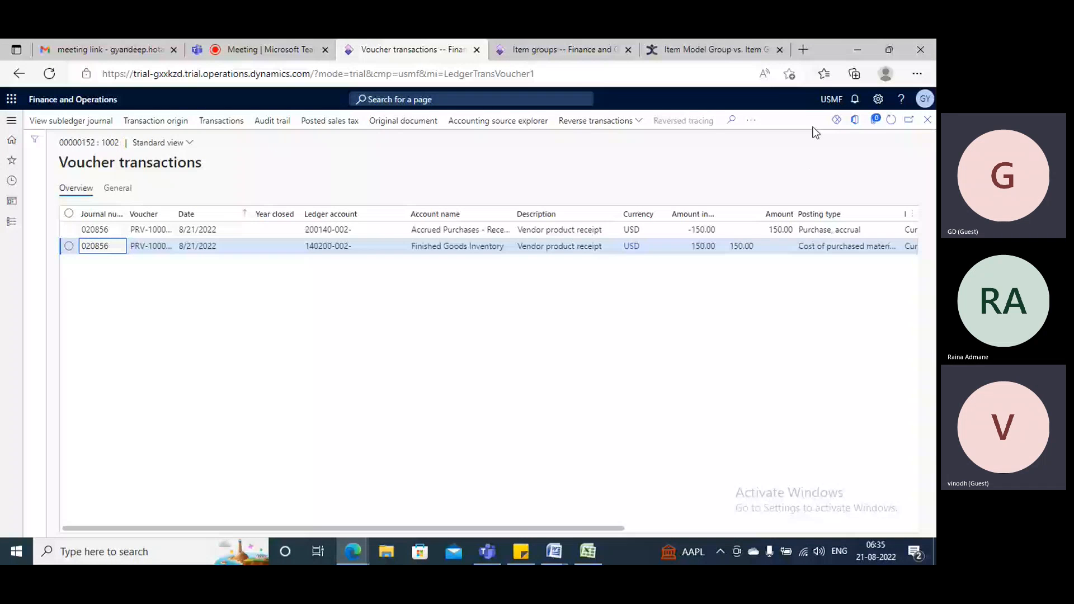
# Close the product receipt voucher and open the voucher transactions of the purchase order's posted invoice.
pyautogui.click(928, 120)
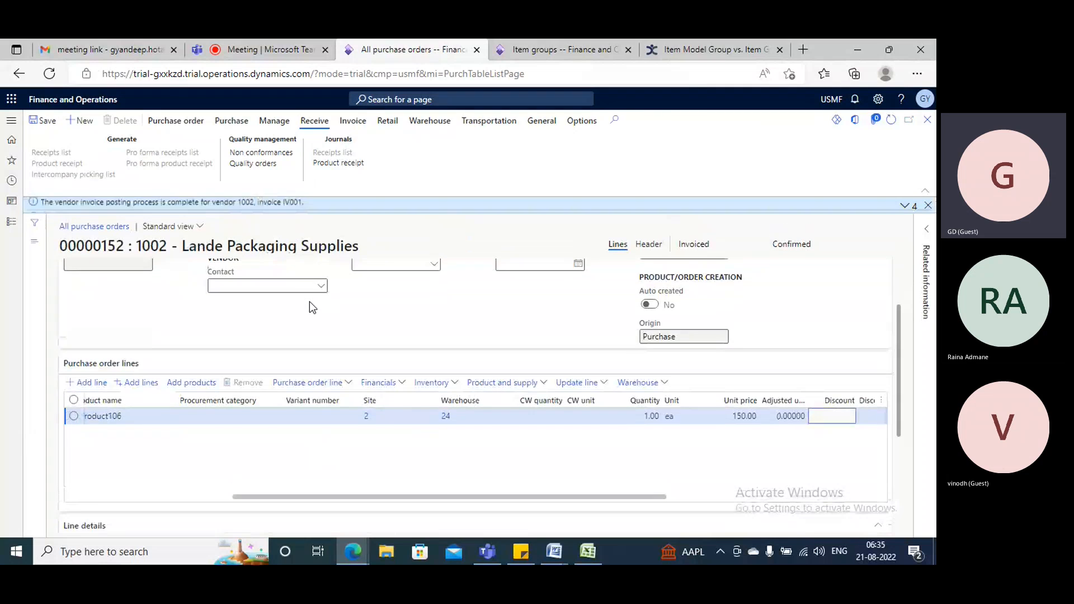
pyautogui.click(352, 121)
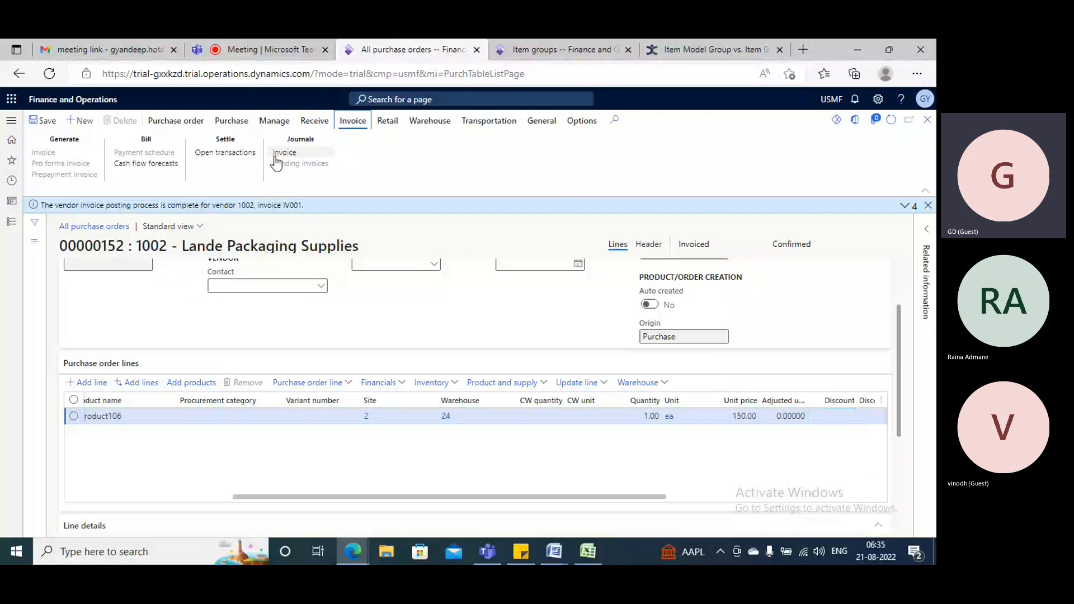
pyautogui.click(288, 153)
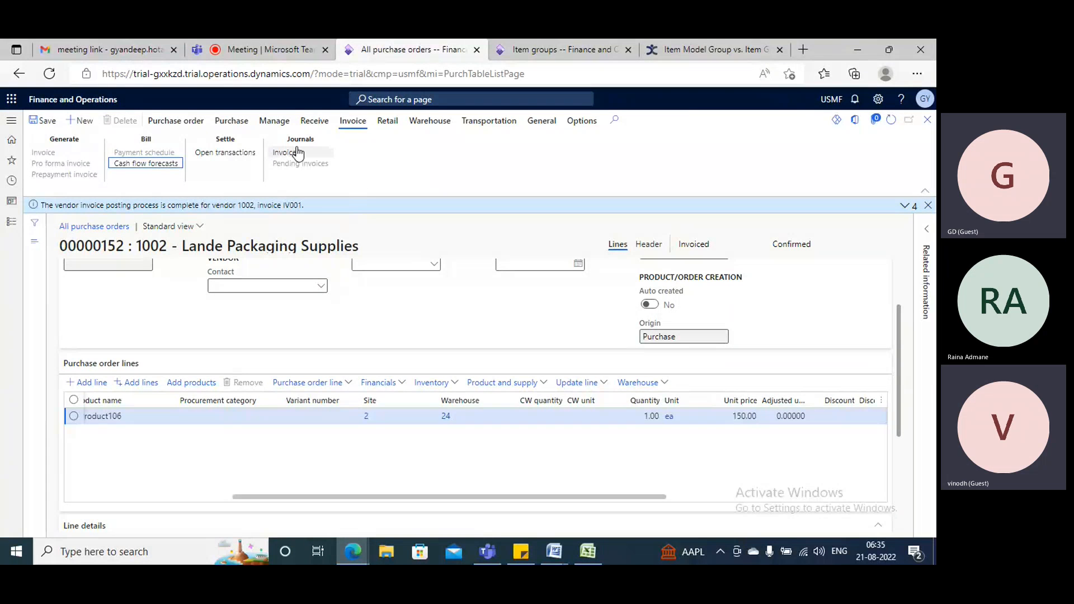
pyautogui.click(280, 152)
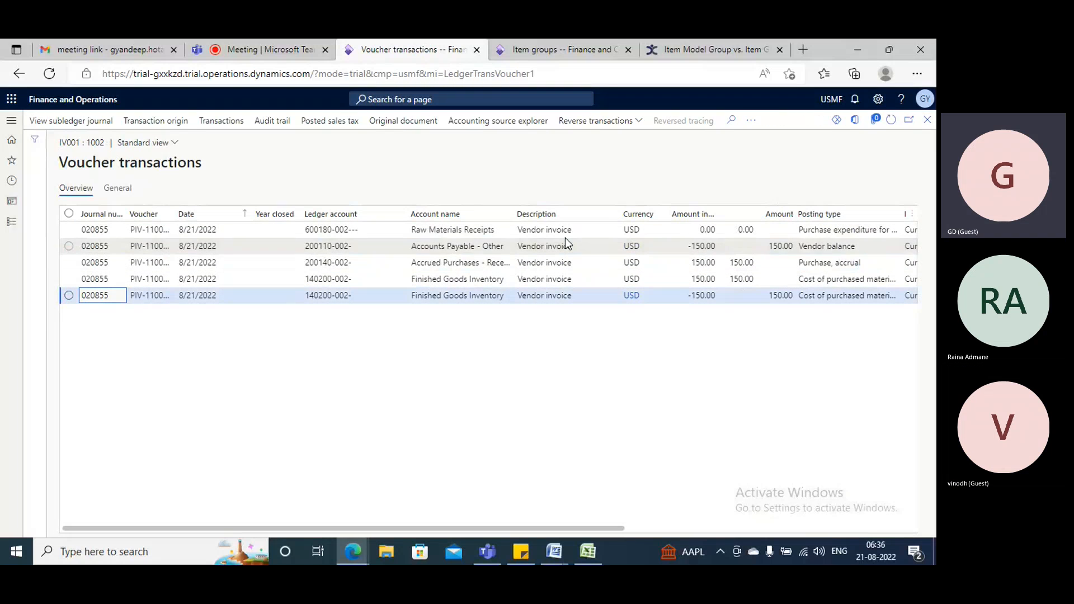
# Examine the vendor invoice voucher's lines, including the Raw Materials Receipts account and the ledger accounts below it.
pyautogui.click(580, 295)
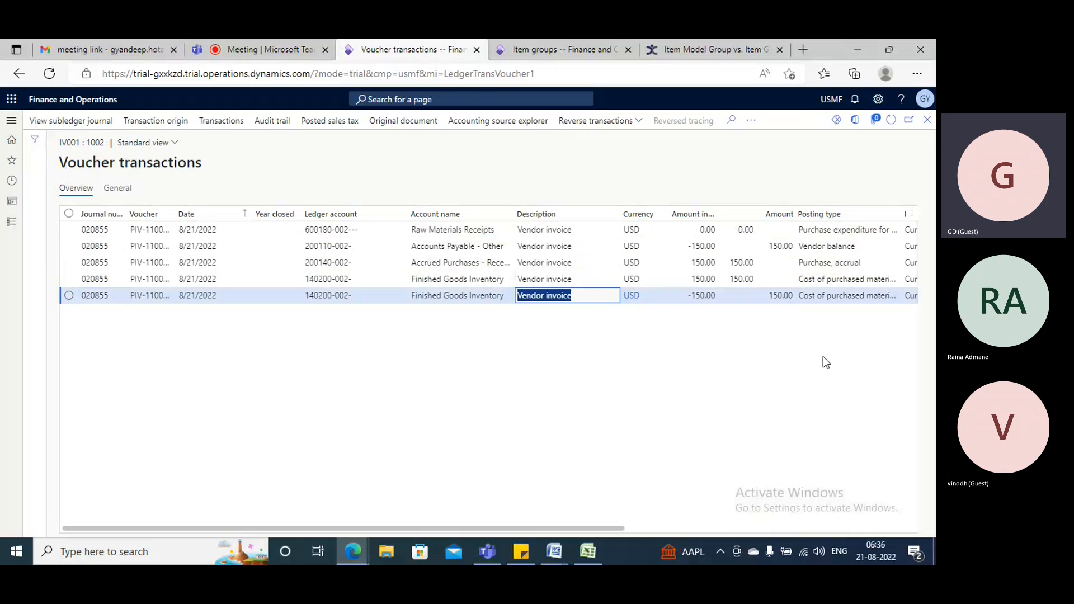
pyautogui.moveTo(584, 528)
pyautogui.mouseDown()
pyautogui.moveTo(783, 531)
pyautogui.moveTo(583, 532)
pyautogui.mouseUp()
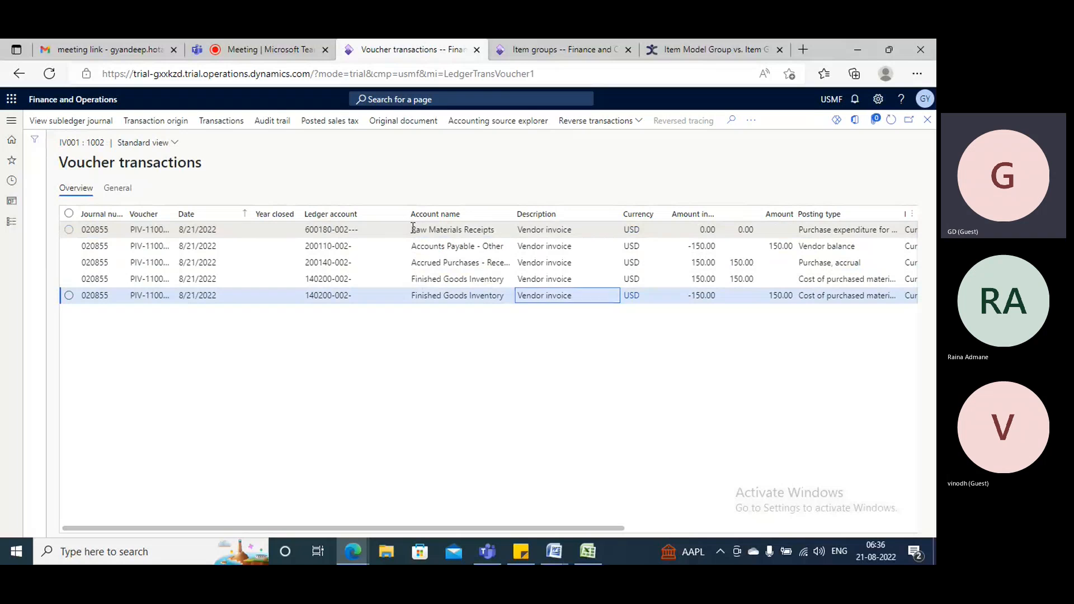
pyautogui.moveTo(412, 229); pyautogui.dragTo(495, 230)
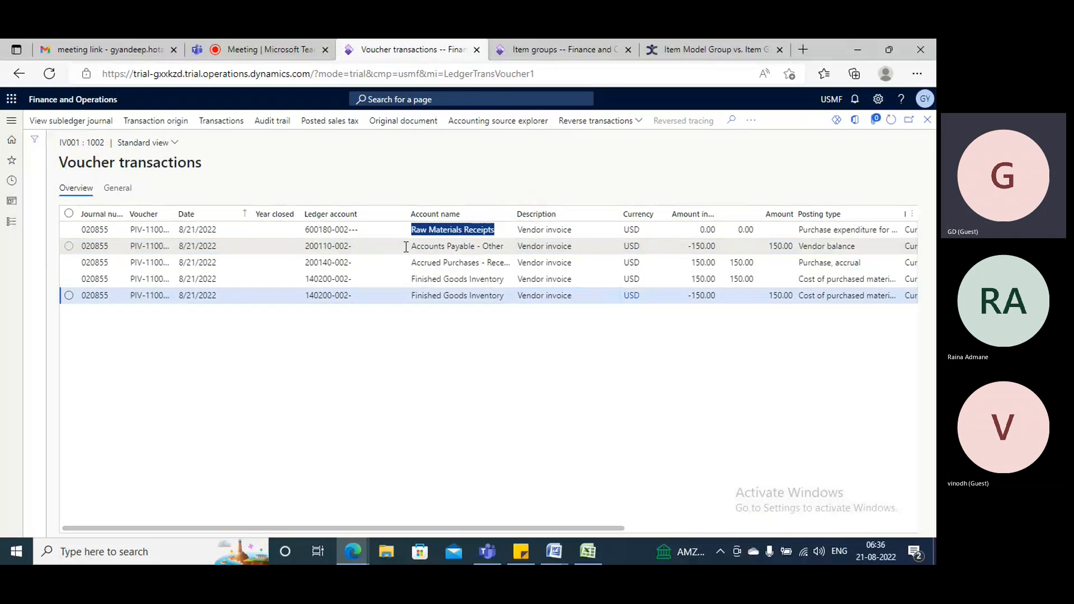
pyautogui.moveTo(330, 296)
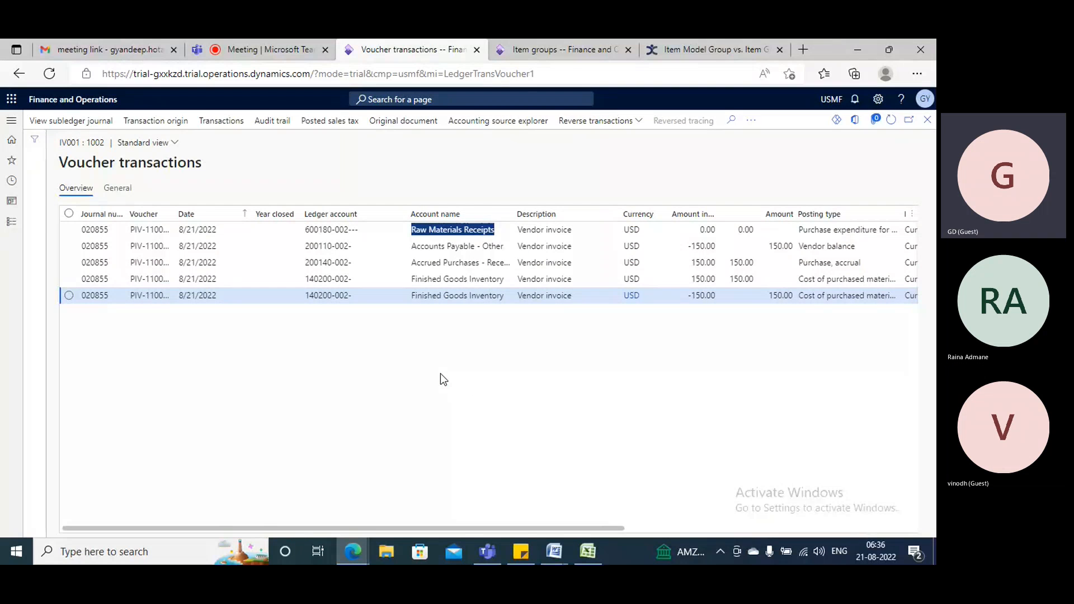
# Look through the Procurement and sourcing module's sections, including purchase requisitions, requests for quotations, purchase orders and purchase agreements.
pyautogui.click(565, 50)
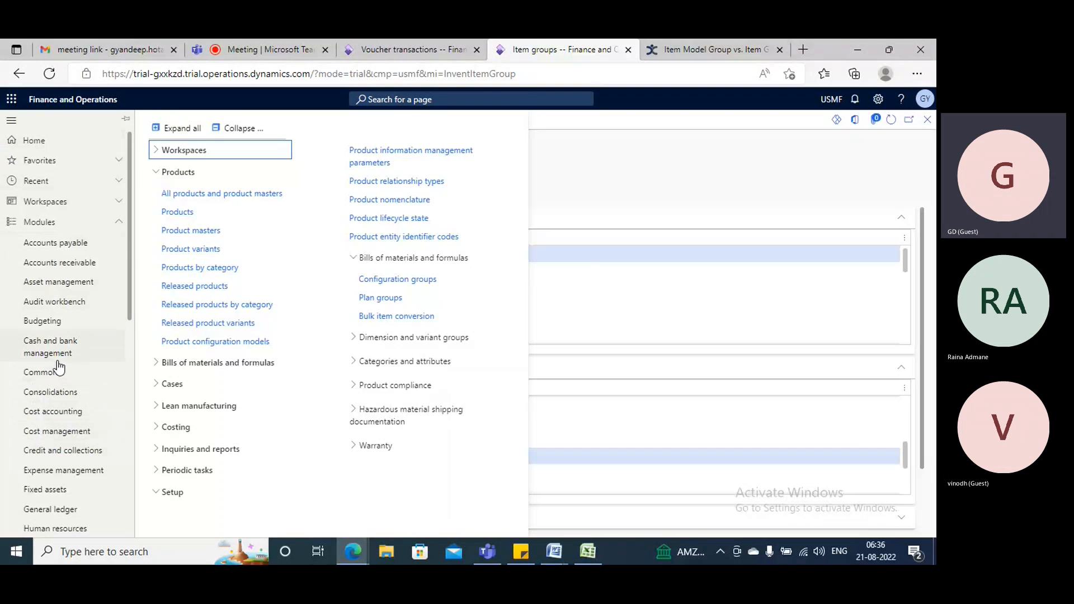
pyautogui.scroll(-4, 59, 369)
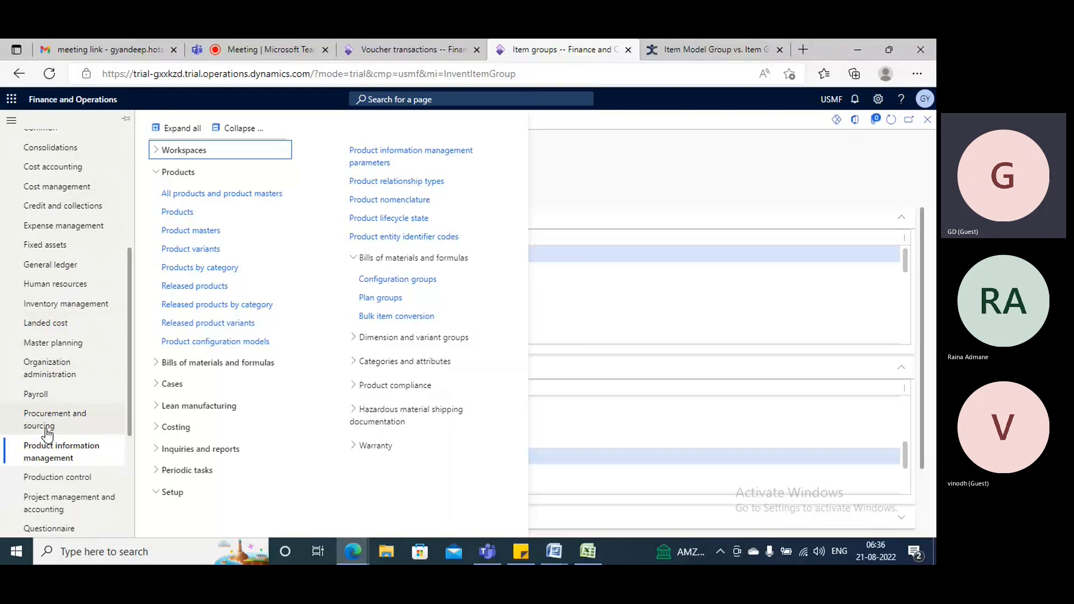
pyautogui.click(47, 432)
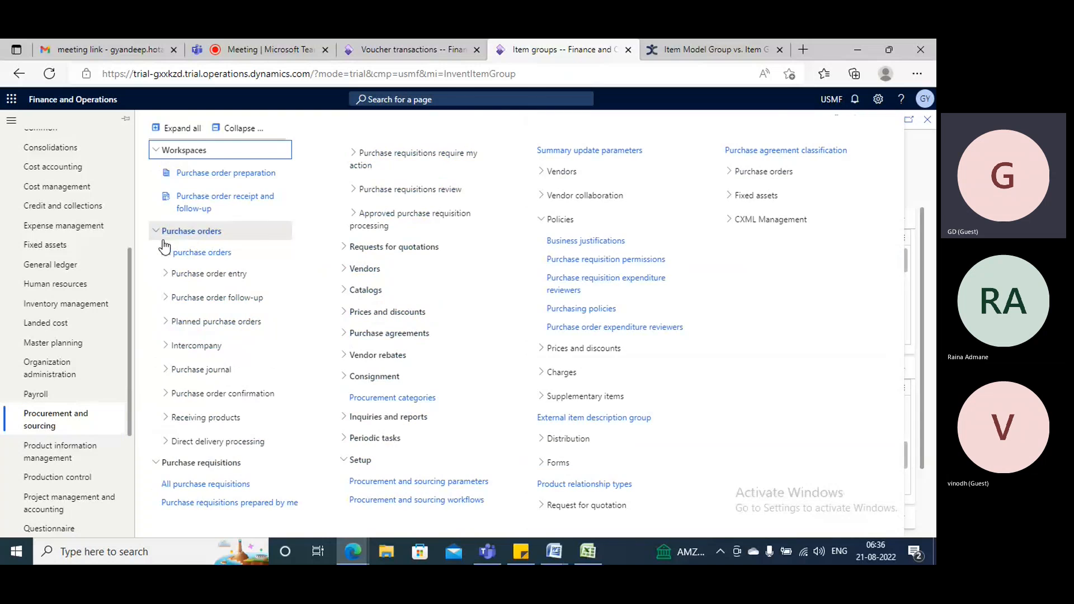
pyautogui.click(250, 130)
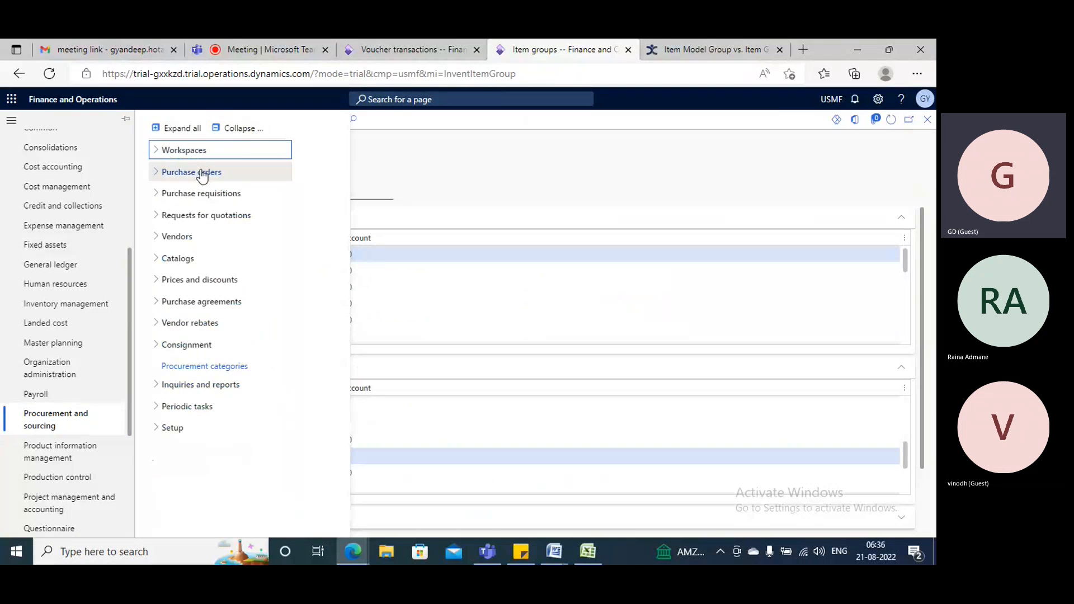
pyautogui.click(182, 196)
pyautogui.click(209, 197)
pyautogui.click(212, 219)
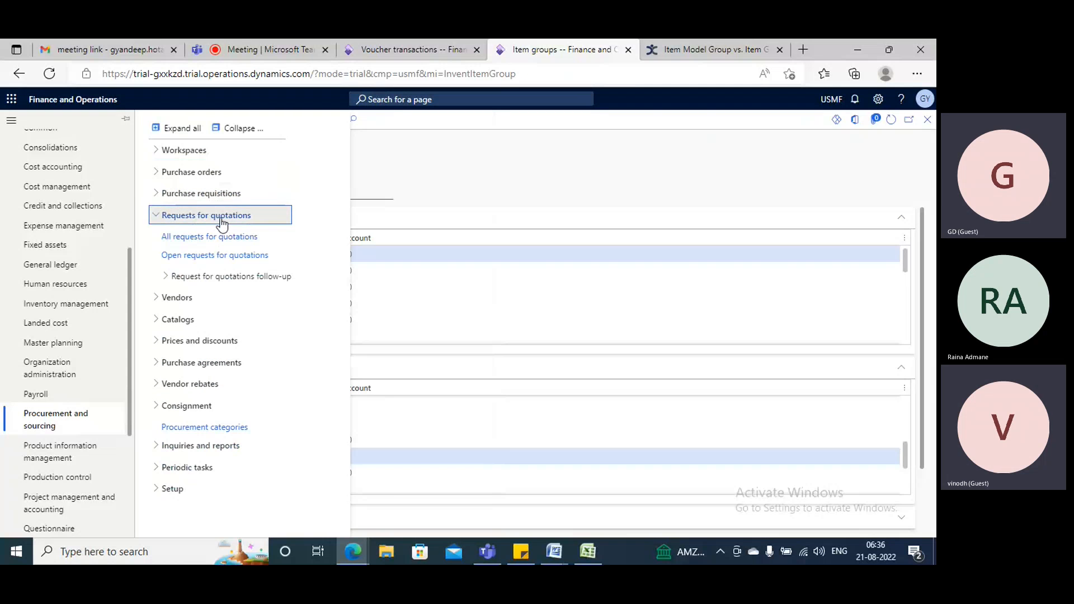
pyautogui.click(221, 220)
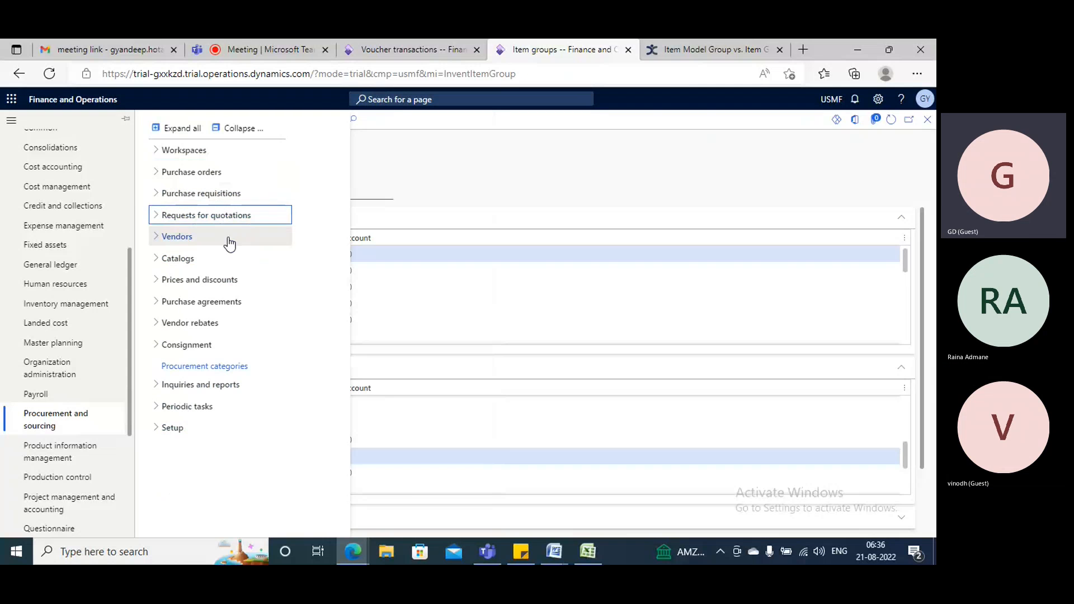
pyautogui.click(203, 173)
pyautogui.click(203, 175)
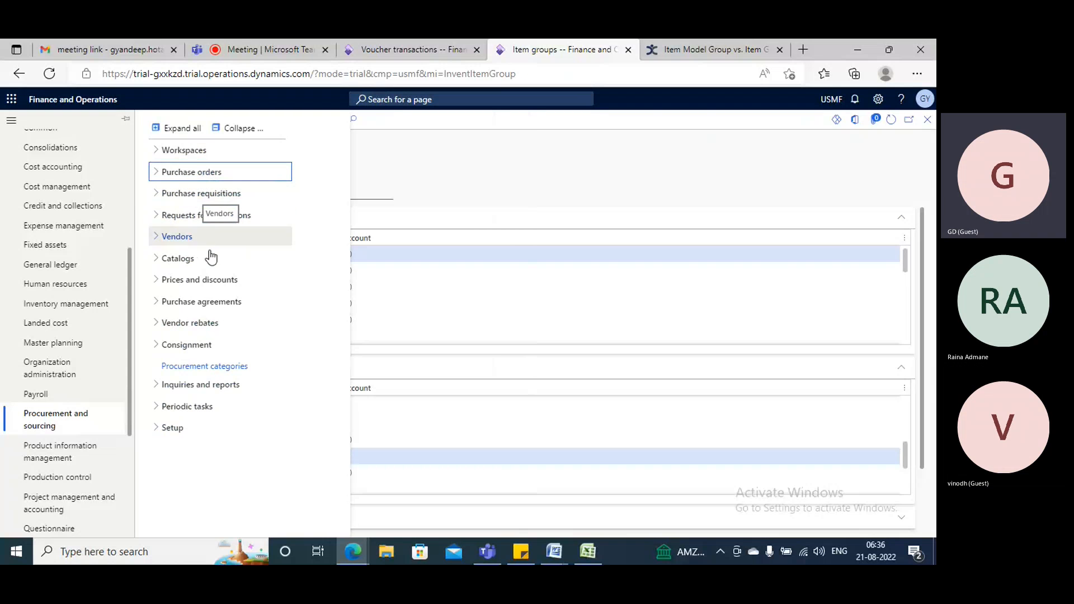
pyautogui.click(196, 305)
pyautogui.click(223, 304)
# Switch to the Book1 workbook in Excel and enter P2P in cell I26 of Sheet1 as a heading.
pyautogui.click(582, 560)
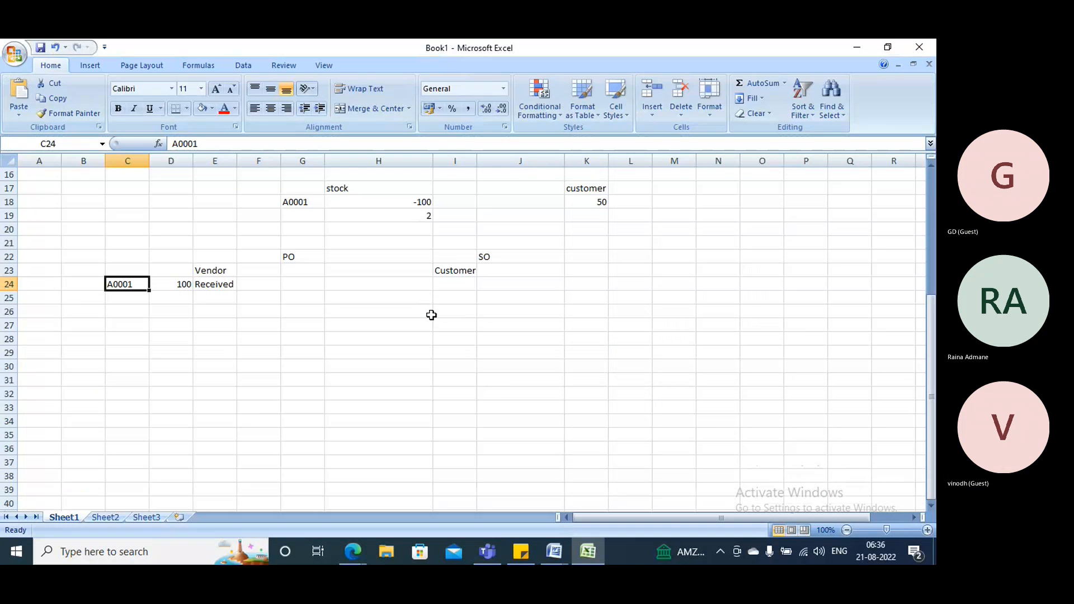
pyautogui.click(445, 311)
pyautogui.write('P@P')
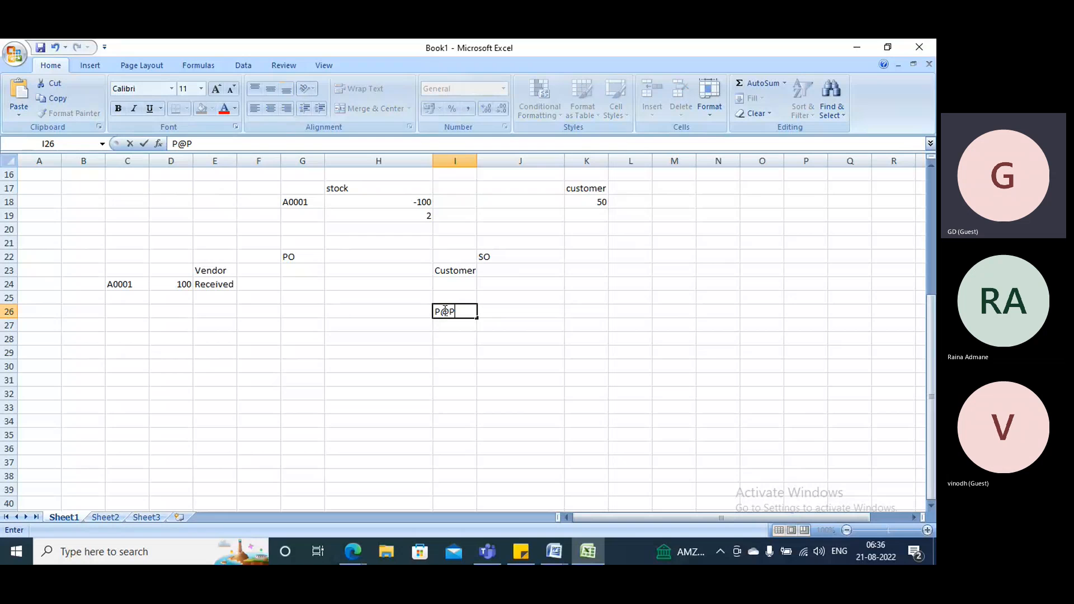
pyautogui.write('2p')
pyautogui.write('P')
# Enter "Purchase re" in cell H28 as the first stage beneath the P2P heading.
pyautogui.click(353, 340)
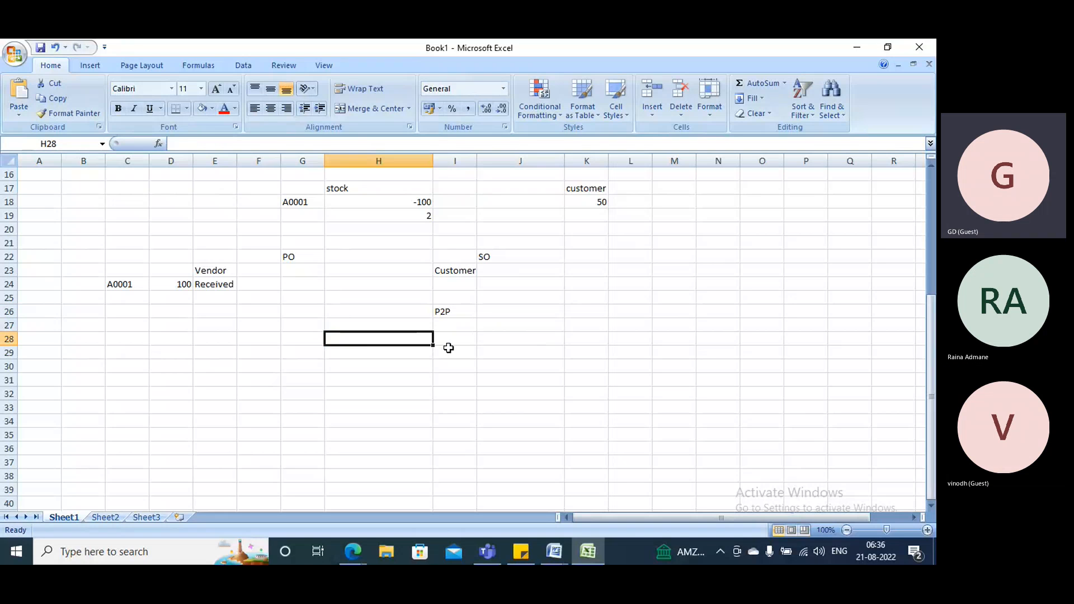
pyautogui.write('Pur')
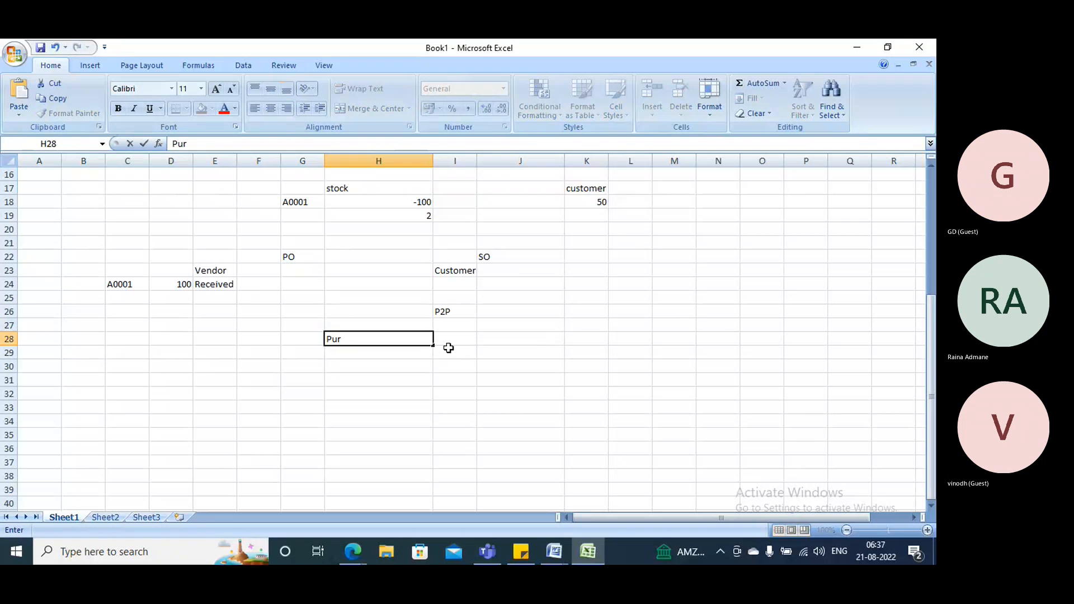
pyautogui.write('chase re')
pyautogui.press('Return')
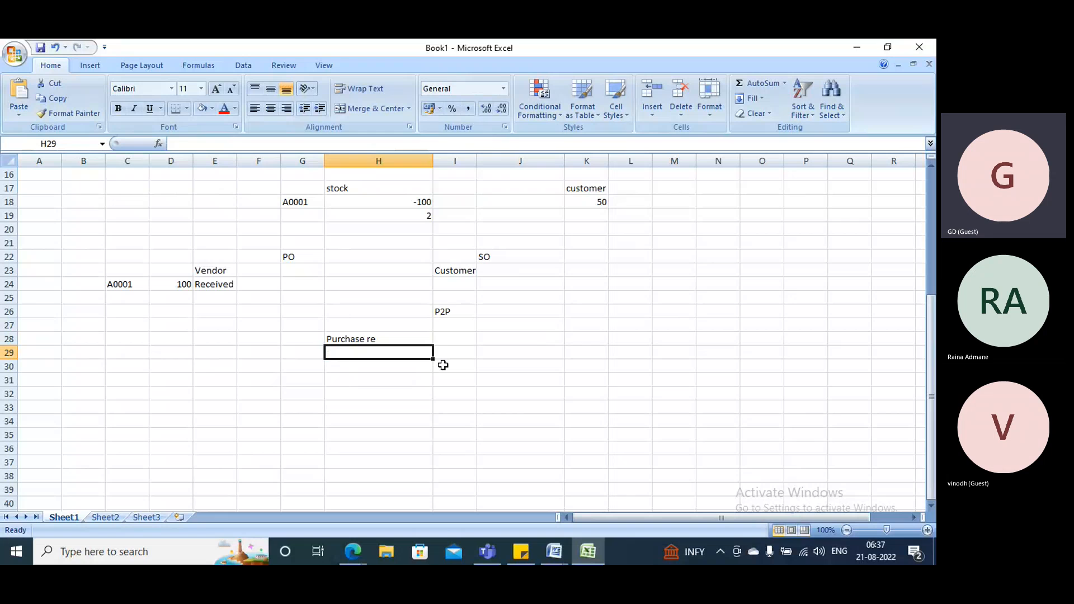
pyautogui.click(341, 336)
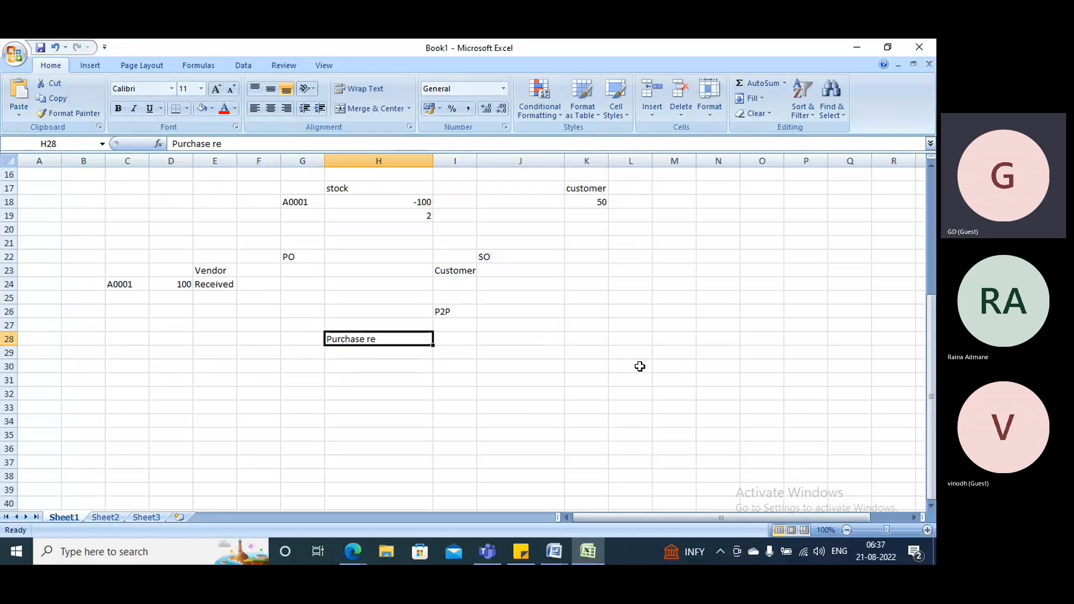
# Enter Procure in cell K28 and the quantity 100 beside it in L28.
pyautogui.click(600, 339)
pyautogui.write('Procure')
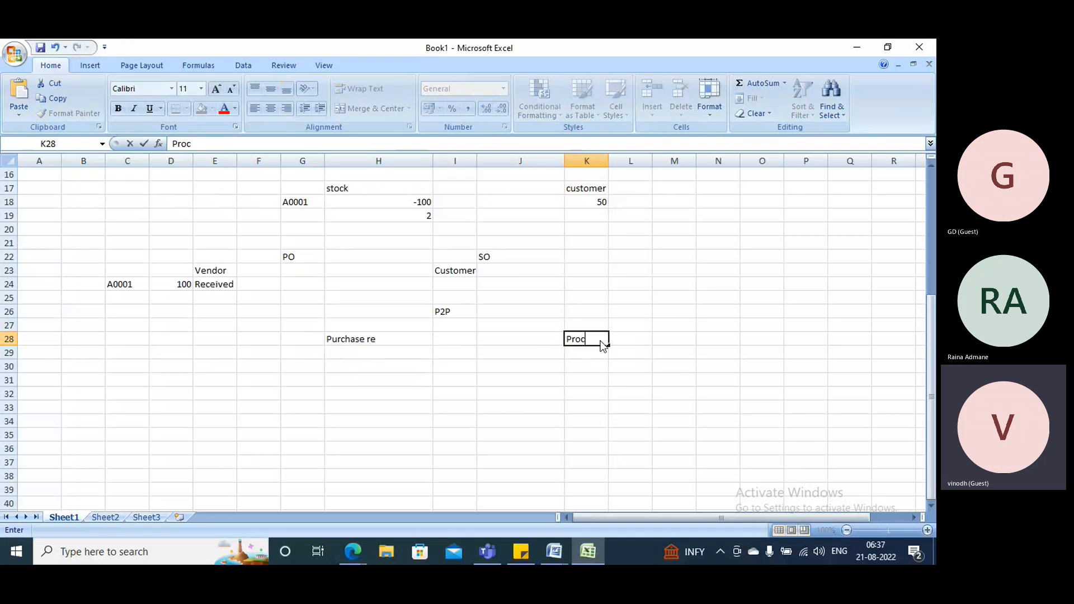
pyautogui.click(392, 340)
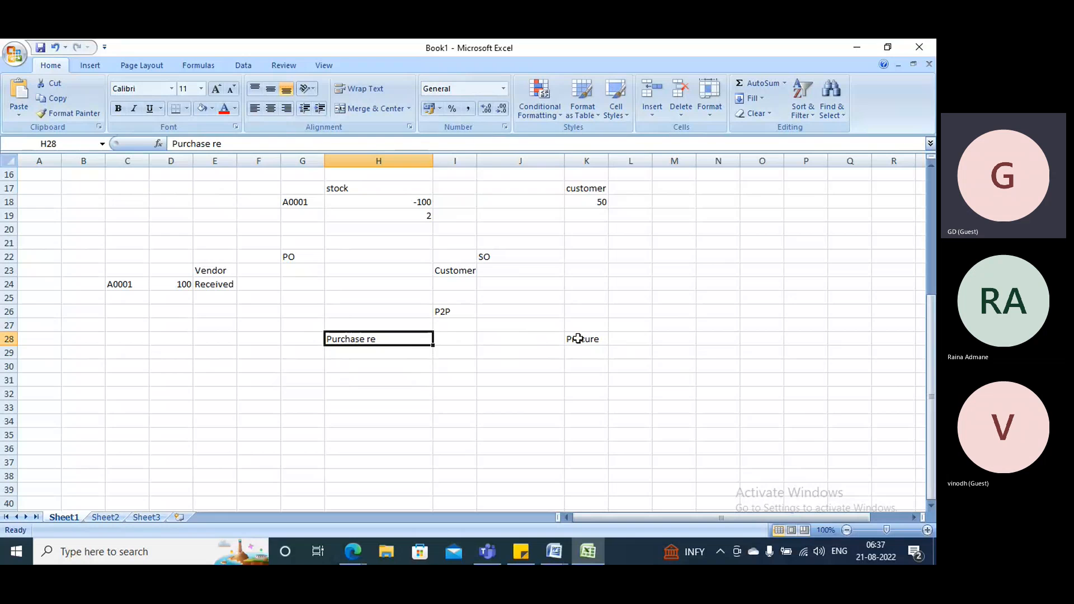
pyautogui.click(638, 340)
pyautogui.write('100')
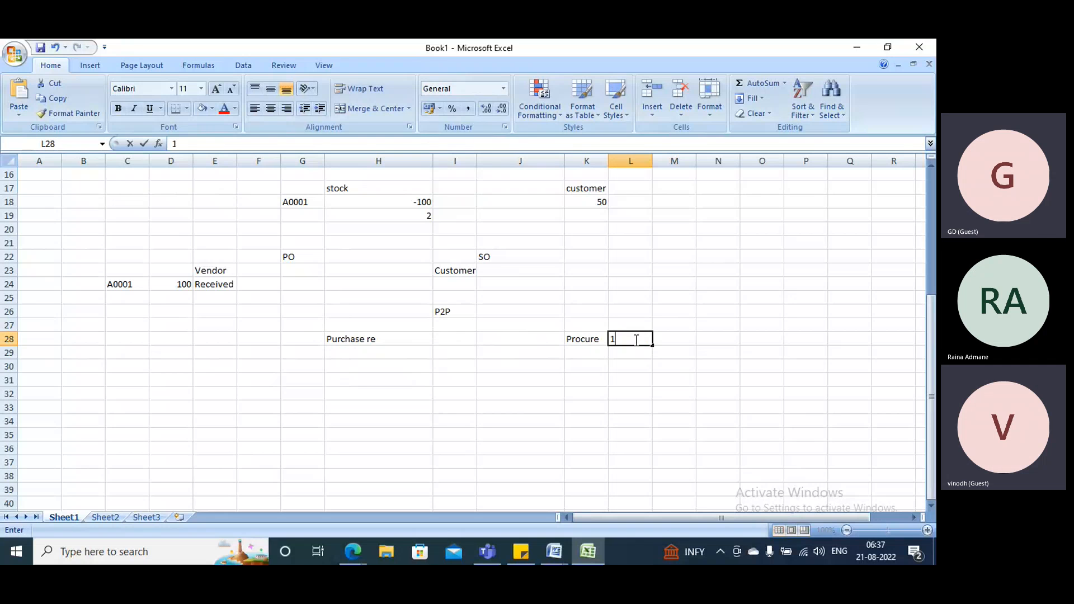
pyautogui.click(356, 351)
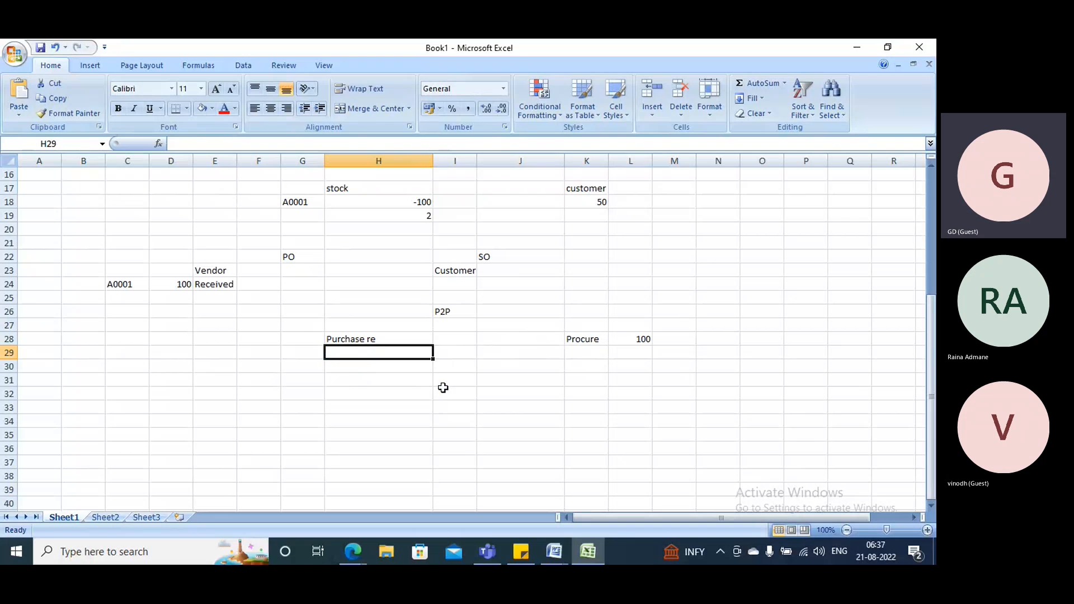
pyautogui.click(640, 339)
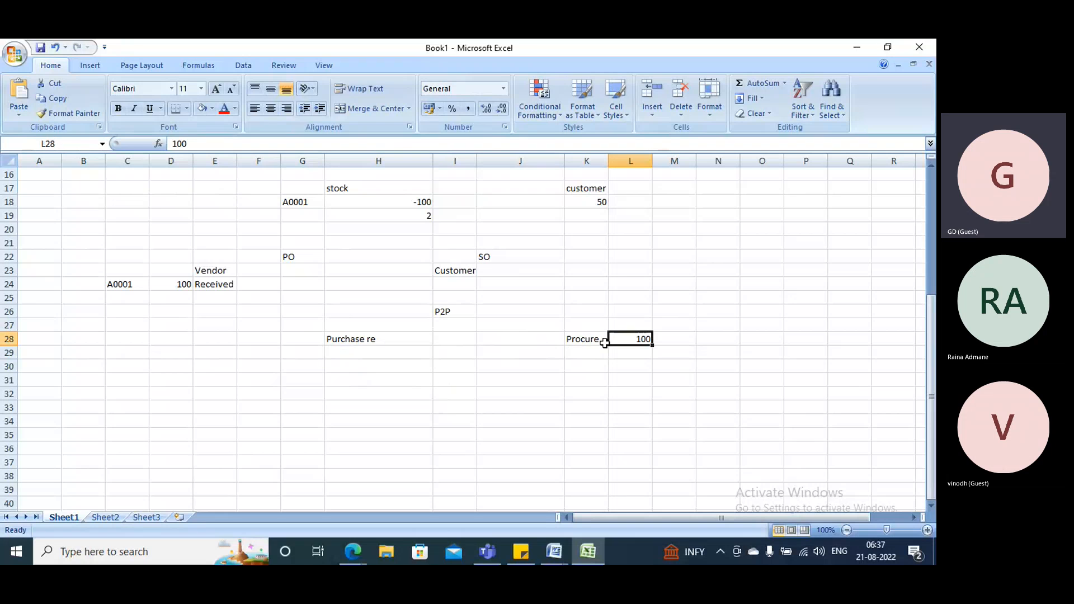
# Enter "Purchase order 100" in cell H29 as the second stage of the P2P list.
pyautogui.click(368, 354)
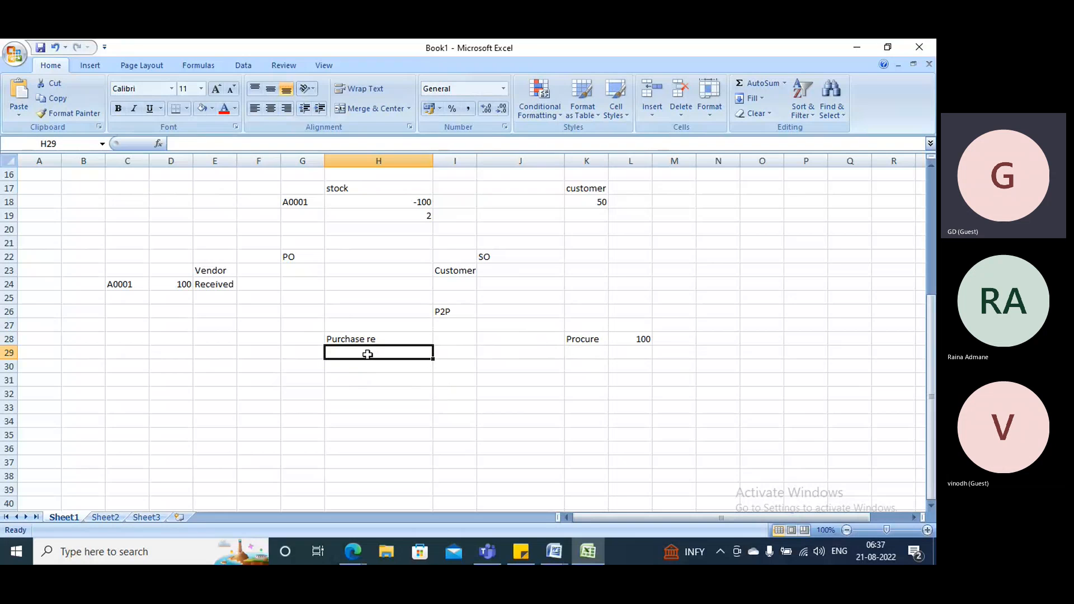
pyautogui.write('Purchas')
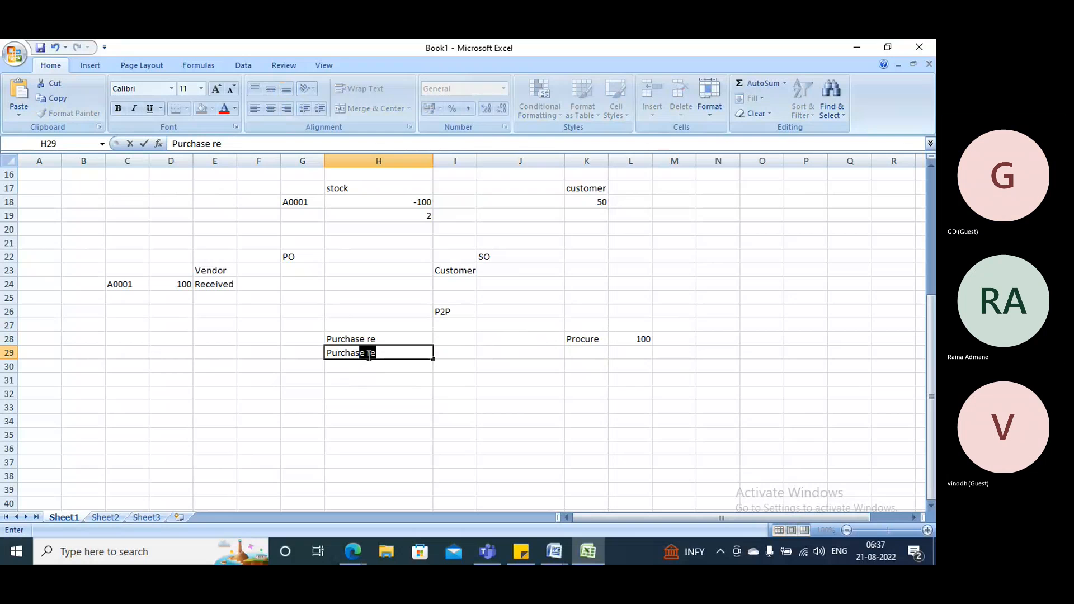
pyautogui.write('e order  100')
pyautogui.press('Return')
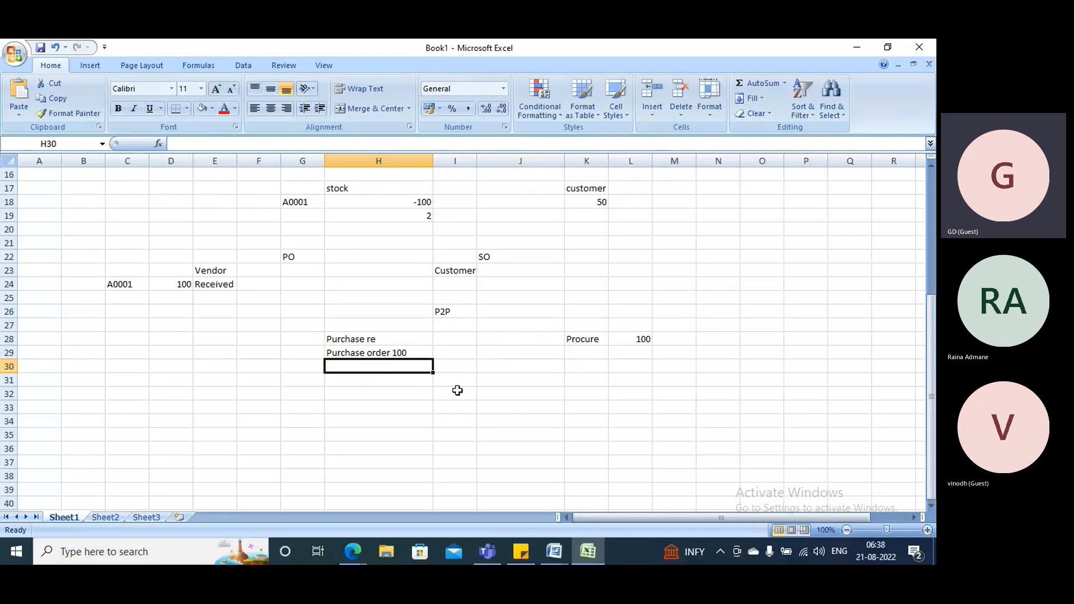
# Enter "Product recipt" in cell H30 as the third stage of the P2P list.
pyautogui.write('Product n')
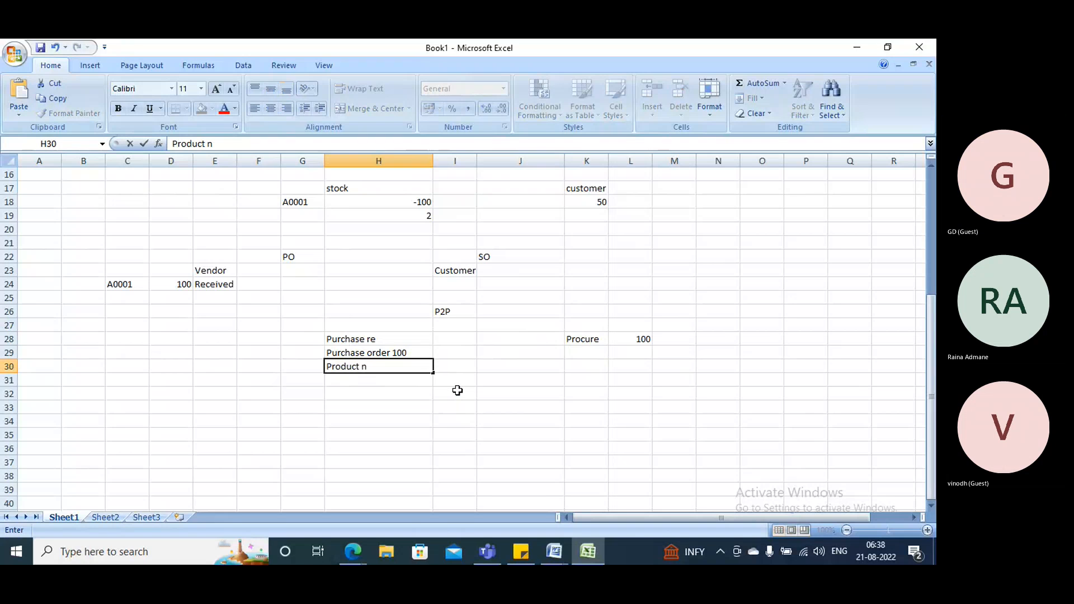
pyautogui.press('BackSpace')
pyautogui.write('recipt')
pyautogui.press('Return')
# Enter "Invoice it" in cell H31 and "Payment" in H32 to complete the P2P list.
pyautogui.write('Invoice ')
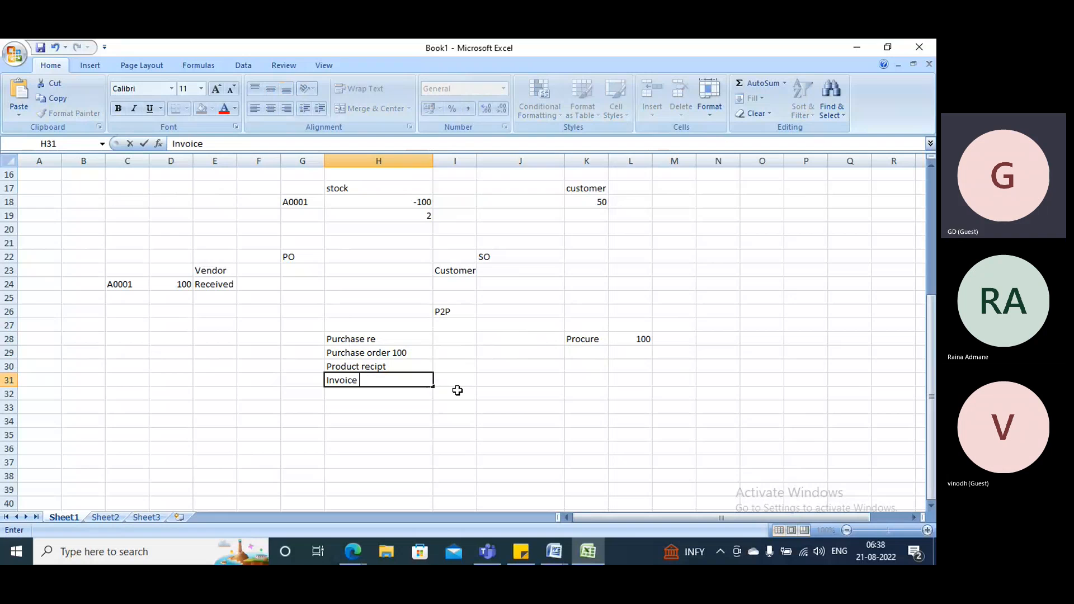
pyautogui.write('ite')
pyautogui.press('BackSpace')
pyautogui.press('Return')
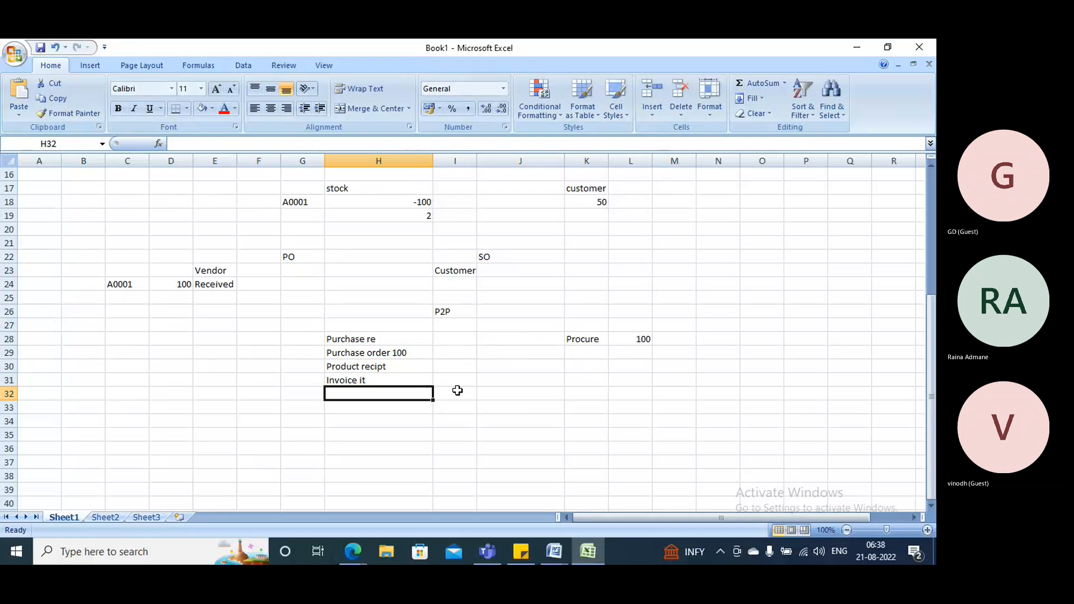
pyautogui.write('Payment')
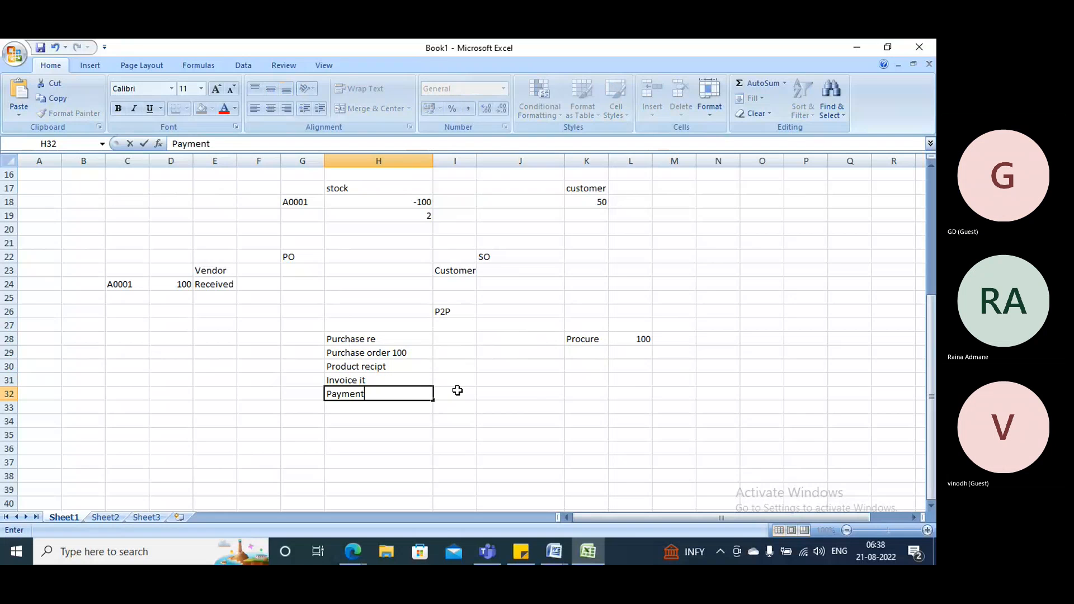
pyautogui.click(532, 392)
pyautogui.moveTo(377, 340); pyautogui.dragTo(373, 393)
pyautogui.click(191, 336)
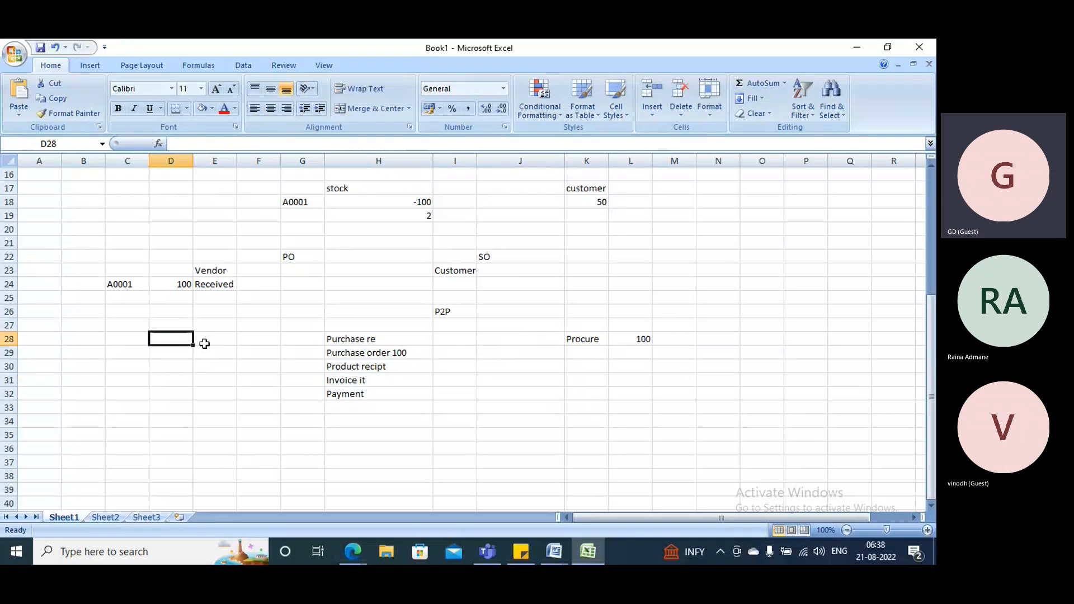
# Copy the "Purchase re" stage from cell H28 into cell E28.
pyautogui.click(365, 340)
pyautogui.hotkey('ctrl', 'c')
pyautogui.click(213, 338)
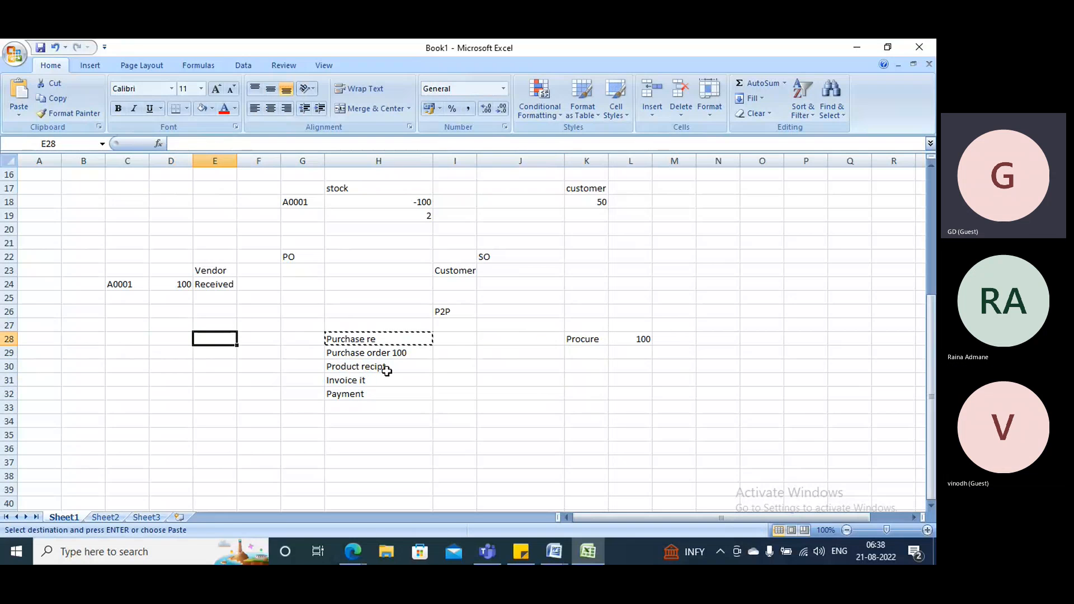
pyautogui.hotkey('ctrl', 'v')
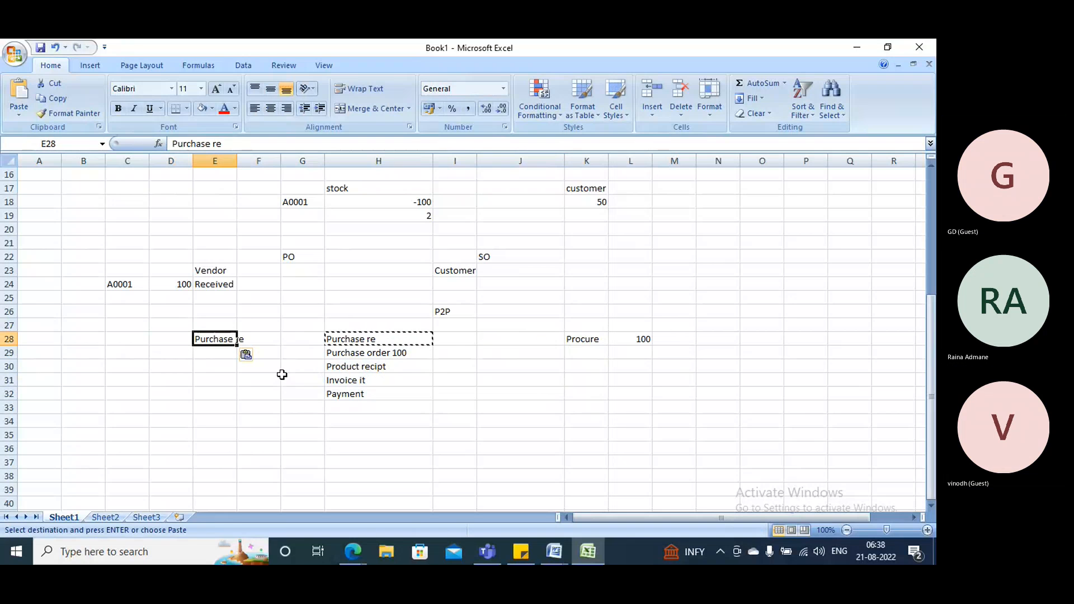
pyautogui.click(219, 352)
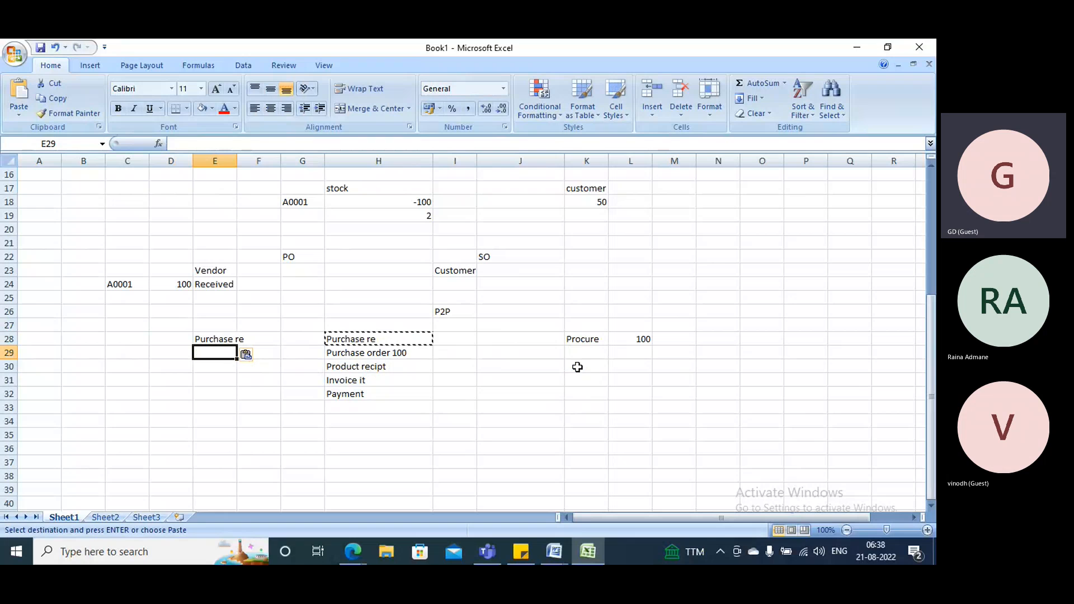
# Enter the quantity 100 in cell F28 and the price 10$ in G28 beside the copied purchase stage.
pyautogui.click(261, 340)
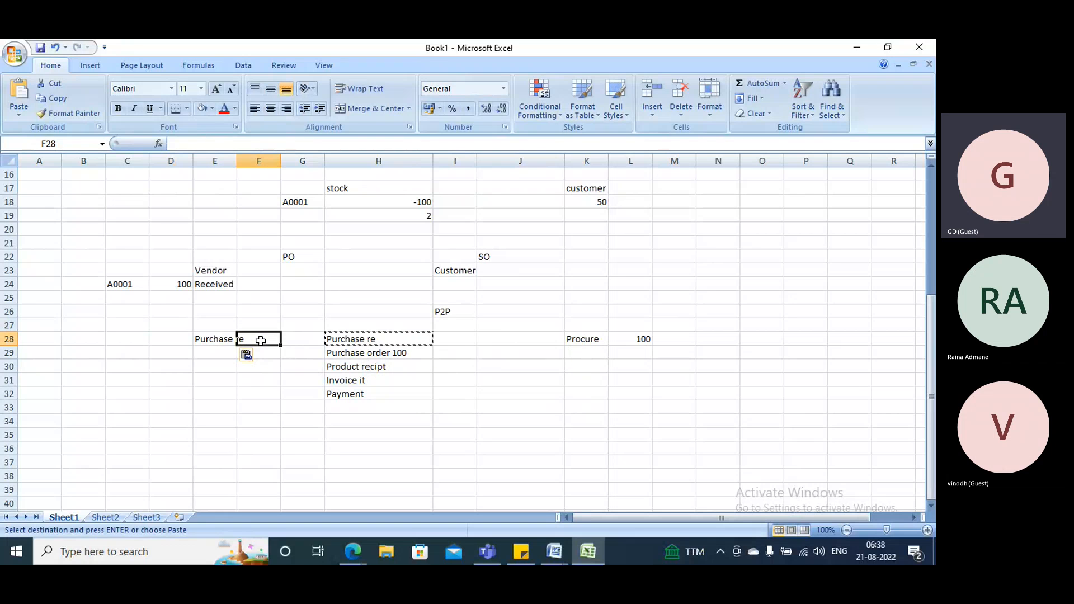
pyautogui.write('100')
pyautogui.press('Tab')
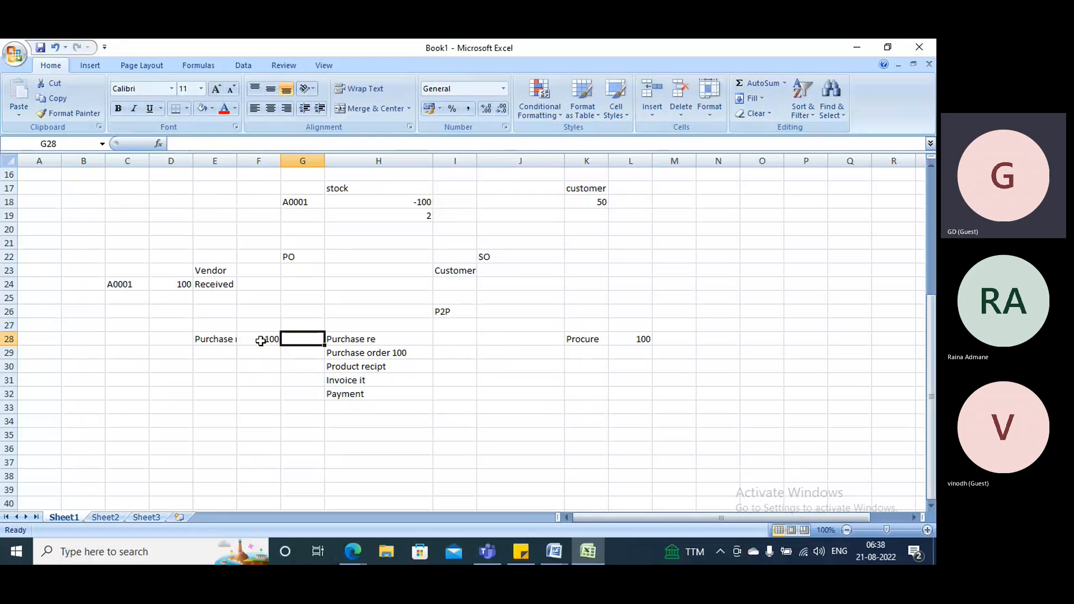
pyautogui.write('51')
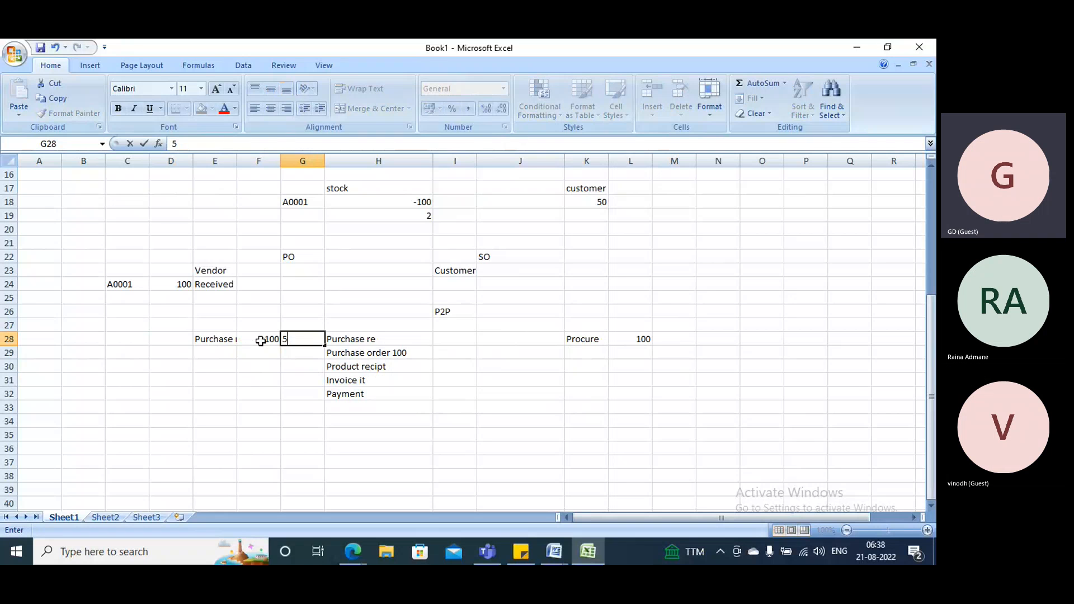
pyautogui.press('BackSpace')
pyautogui.press('BackSpace')
pyautogui.write('10')
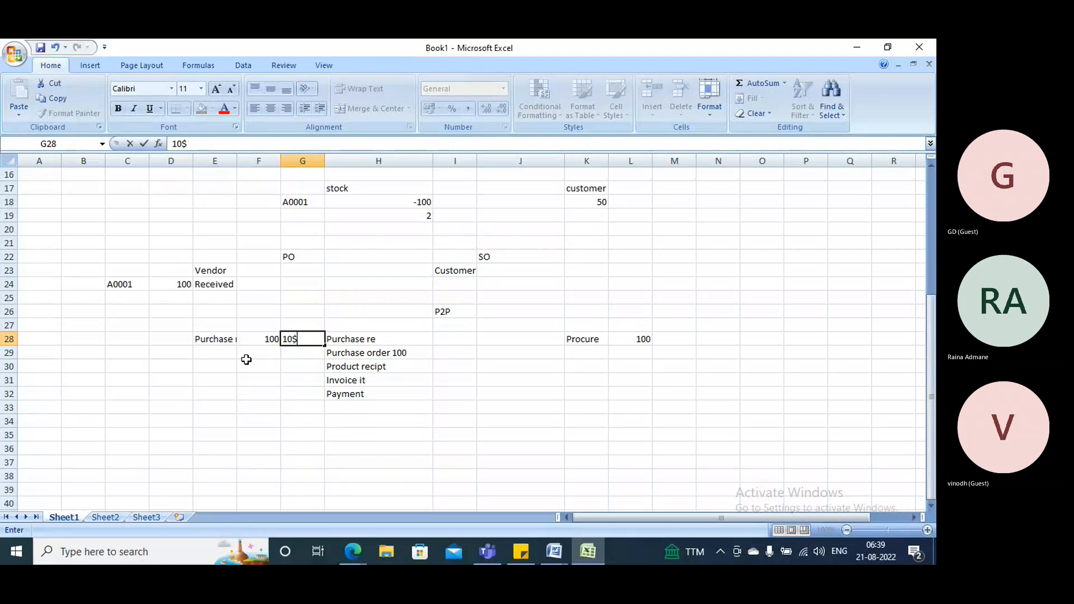
pyautogui.write('$')
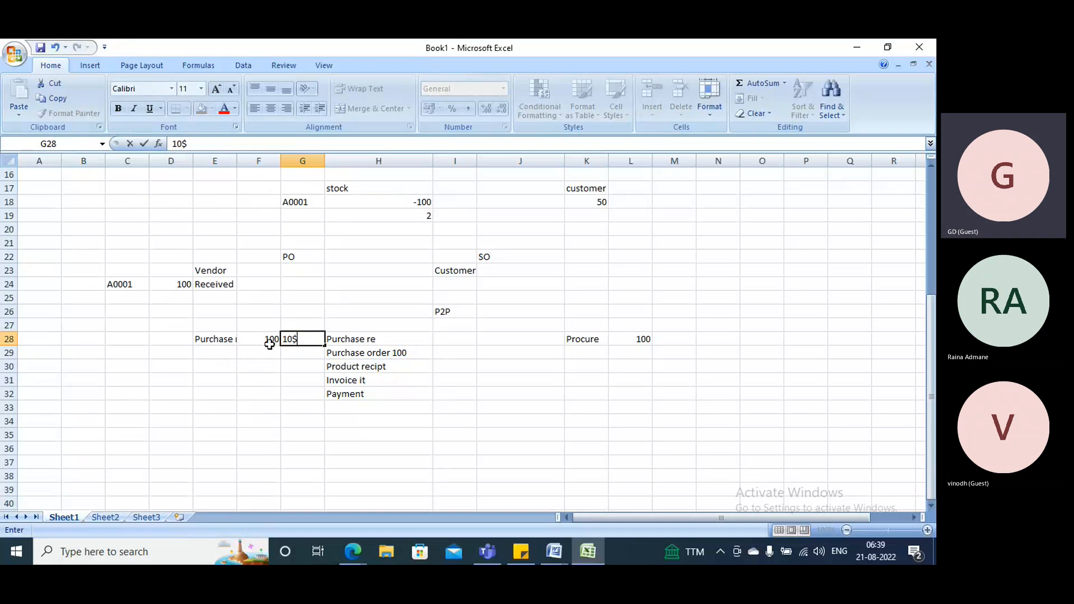
# Enter RFQ in cell E29 and PO in E30 beneath the copied "Purchase re" stage.
pyautogui.click(202, 351)
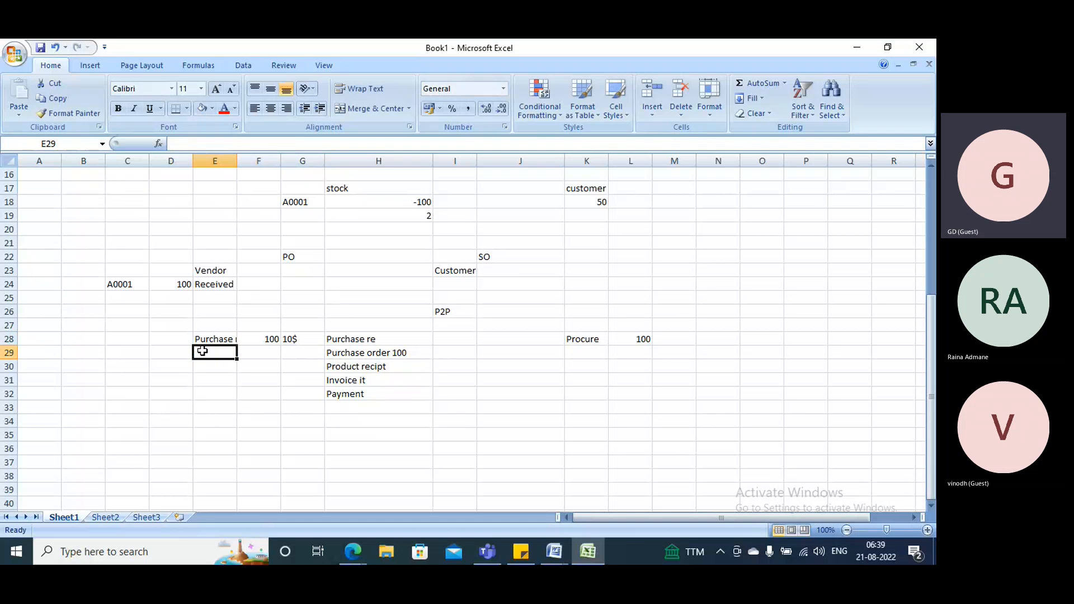
pyautogui.write('RFQ')
pyautogui.press('Return')
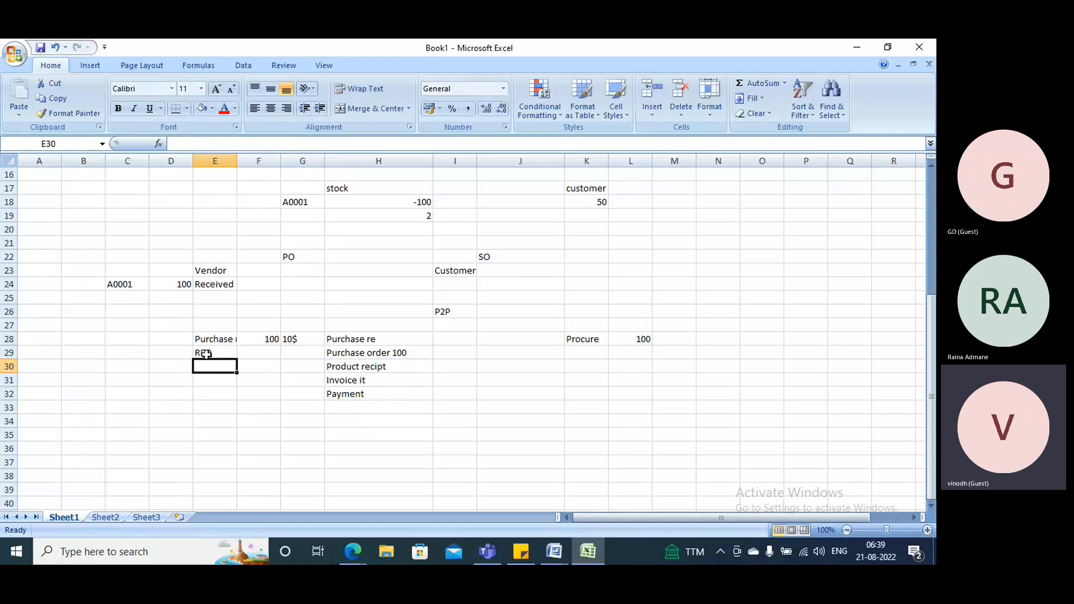
pyautogui.click(206, 353)
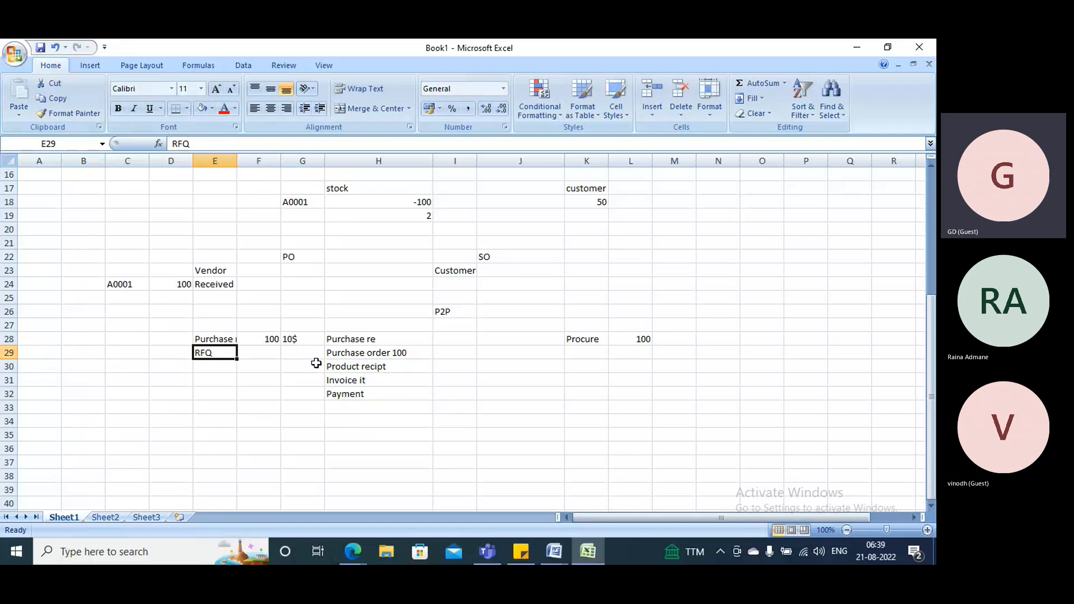
pyautogui.click(214, 368)
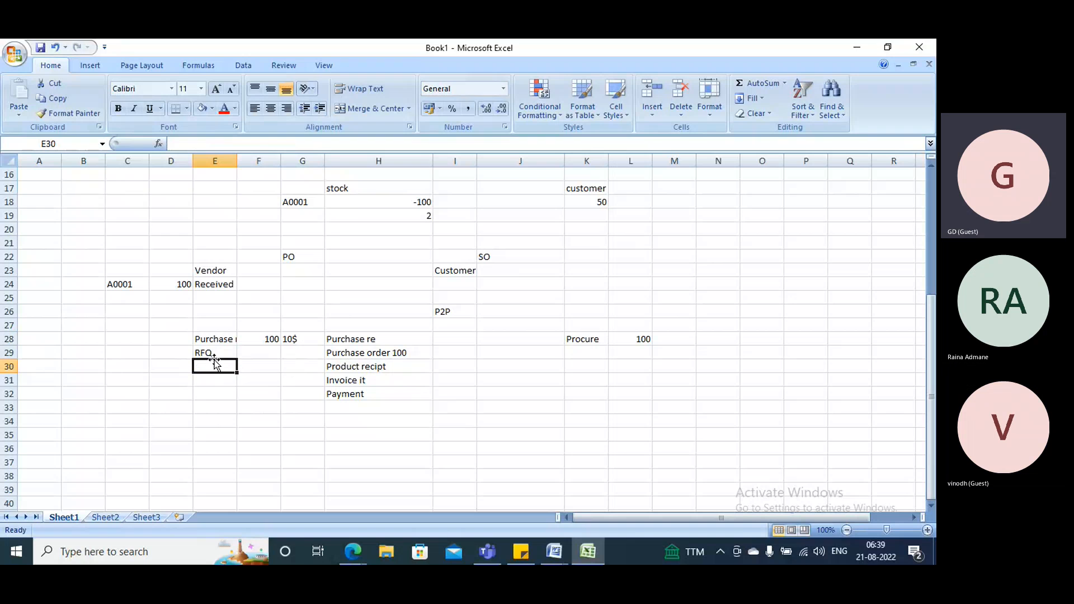
pyautogui.write('PO')
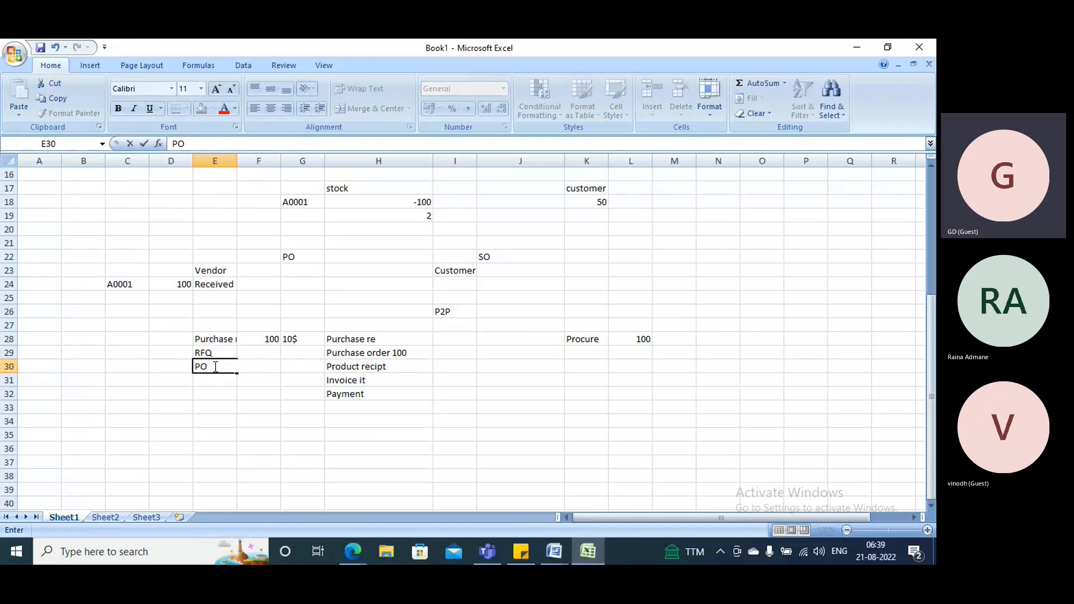
pyautogui.click(212, 382)
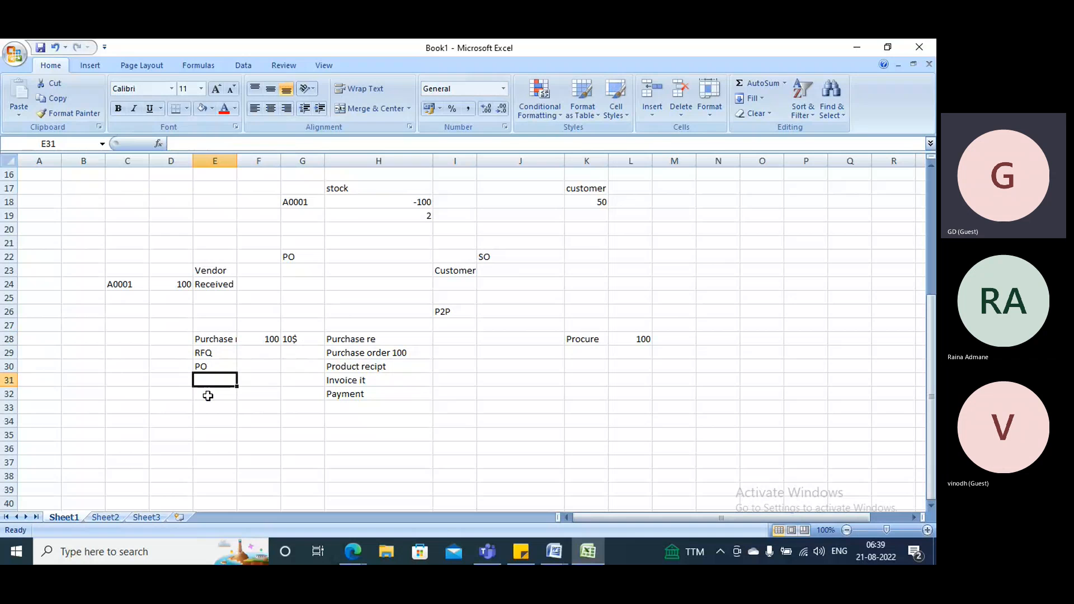
pyautogui.moveTo(218, 339); pyautogui.dragTo(218, 375)
# Switch to Finance and Operations in Edge and examine Procurement and sourcing's Purchase orders, Purchase requisitions and Requests for quotations groups.
pyautogui.moveTo(364, 546)
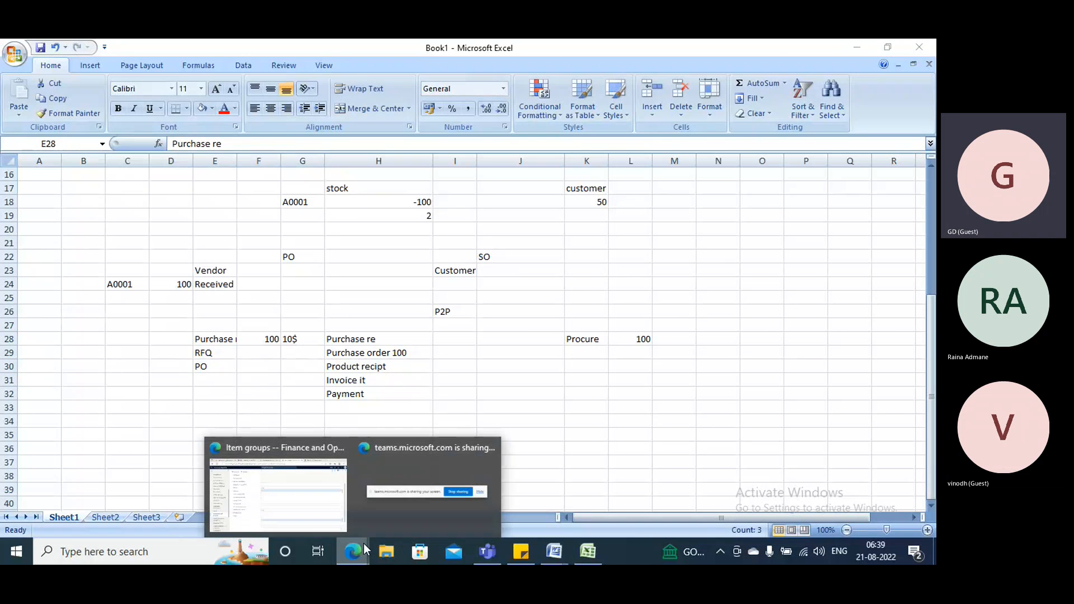
pyautogui.click(325, 493)
pyautogui.click(190, 178)
pyautogui.click(190, 178)
pyautogui.click(185, 195)
pyautogui.click(186, 196)
pyautogui.click(186, 196)
pyautogui.click(186, 197)
pyautogui.click(188, 216)
pyautogui.click(188, 217)
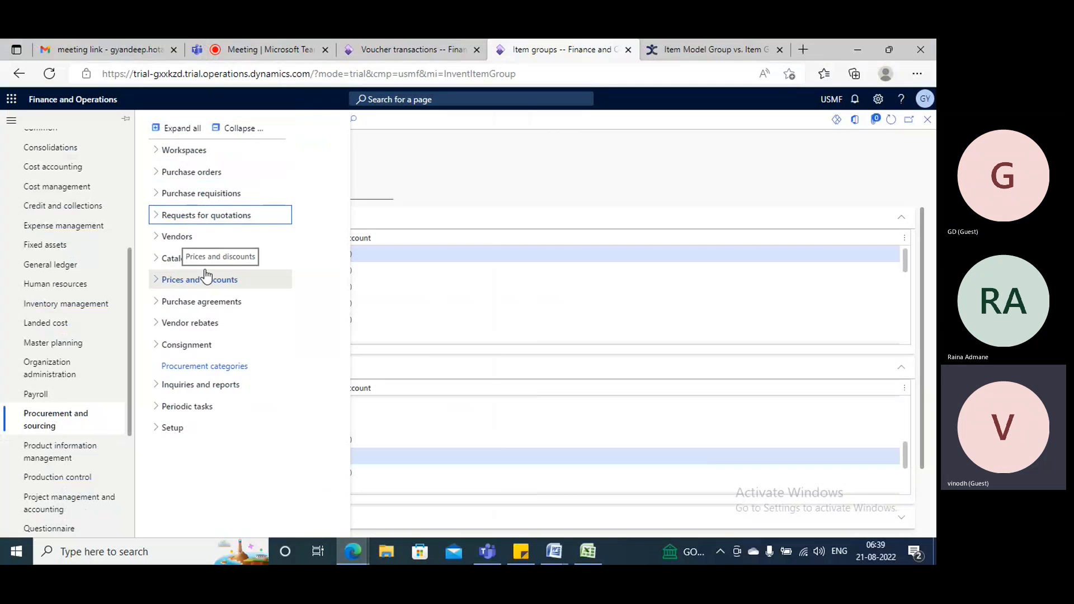
# Examine the Purchase agreements and Setup groups of the Procurement and sourcing module.
pyautogui.click(212, 305)
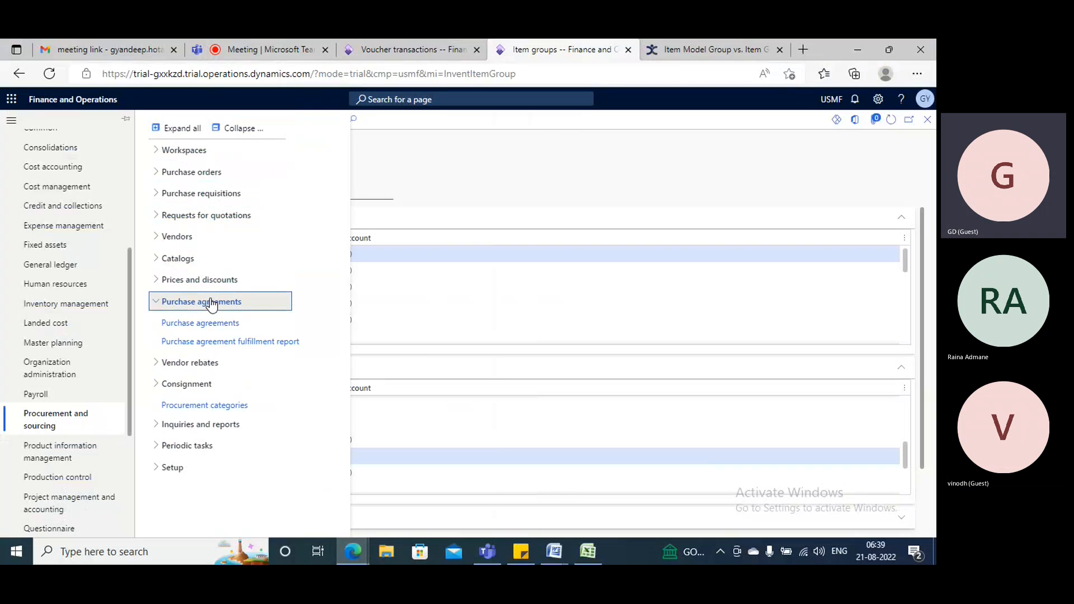
pyautogui.click(212, 305)
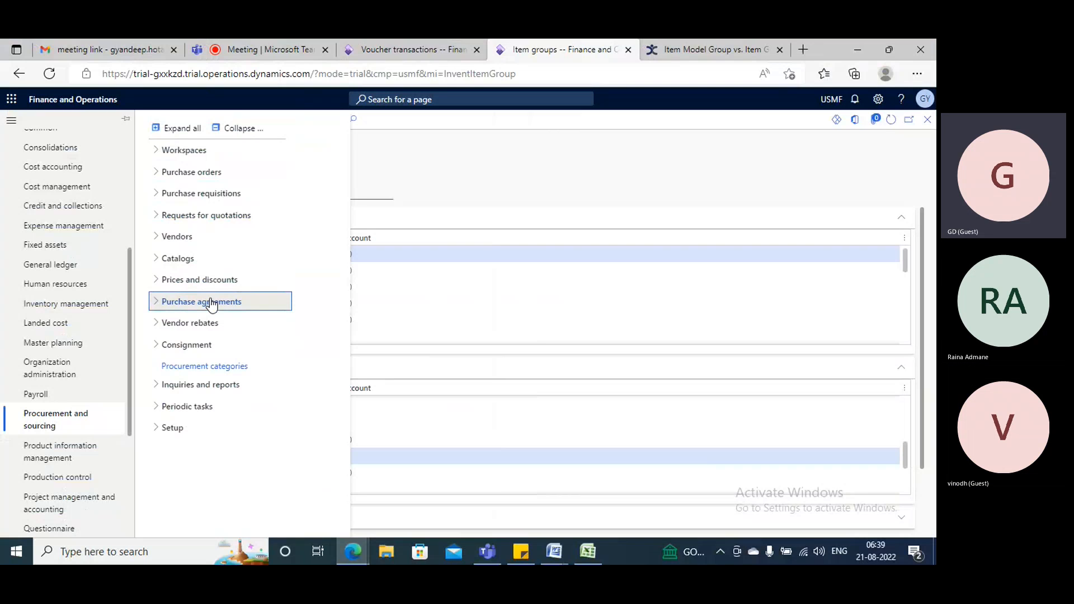
pyautogui.click(211, 303)
pyautogui.click(209, 303)
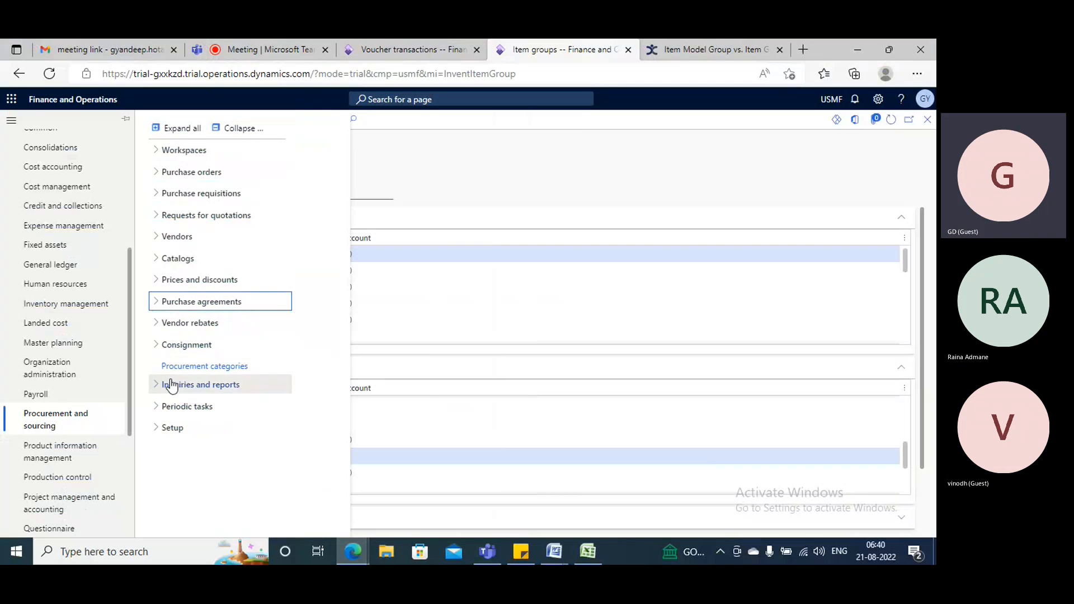
pyautogui.click(170, 428)
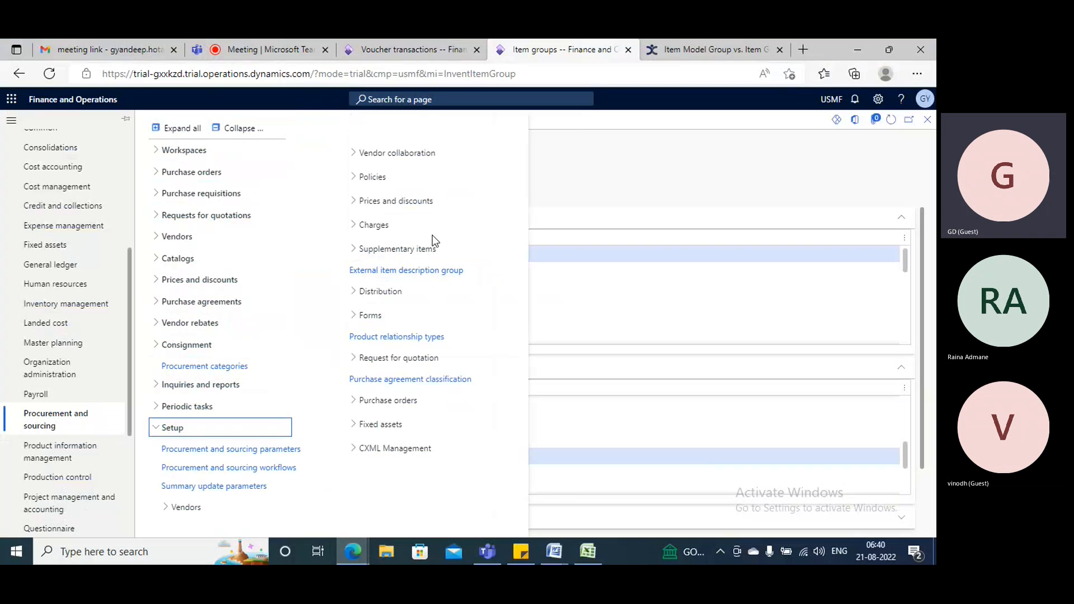
pyautogui.click(179, 429)
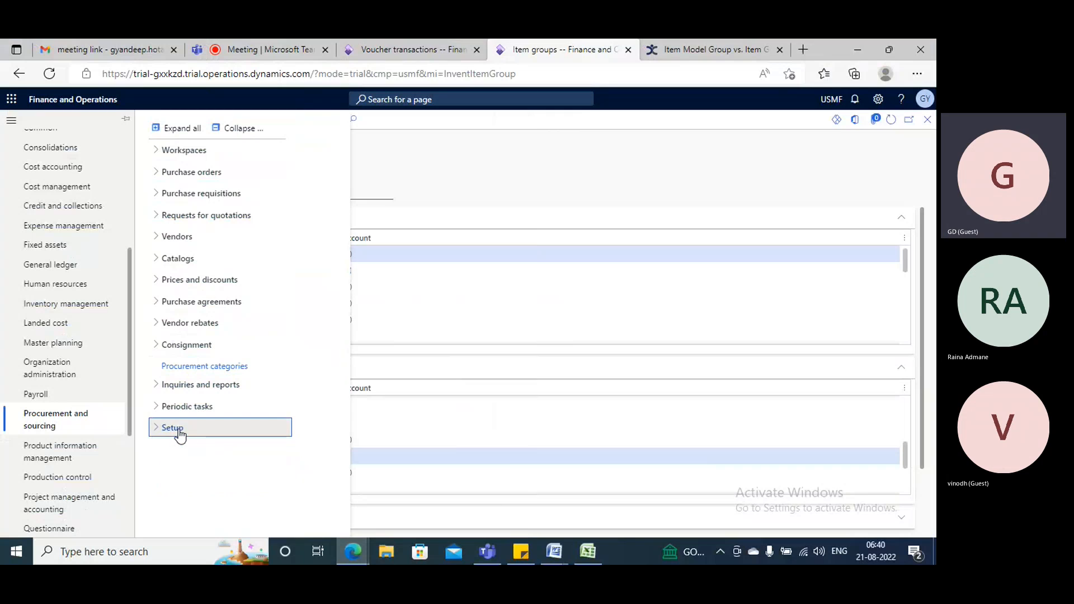
# Switch to the Microsoft Teams meeting in Edge and leave the call.
pyautogui.click(267, 40)
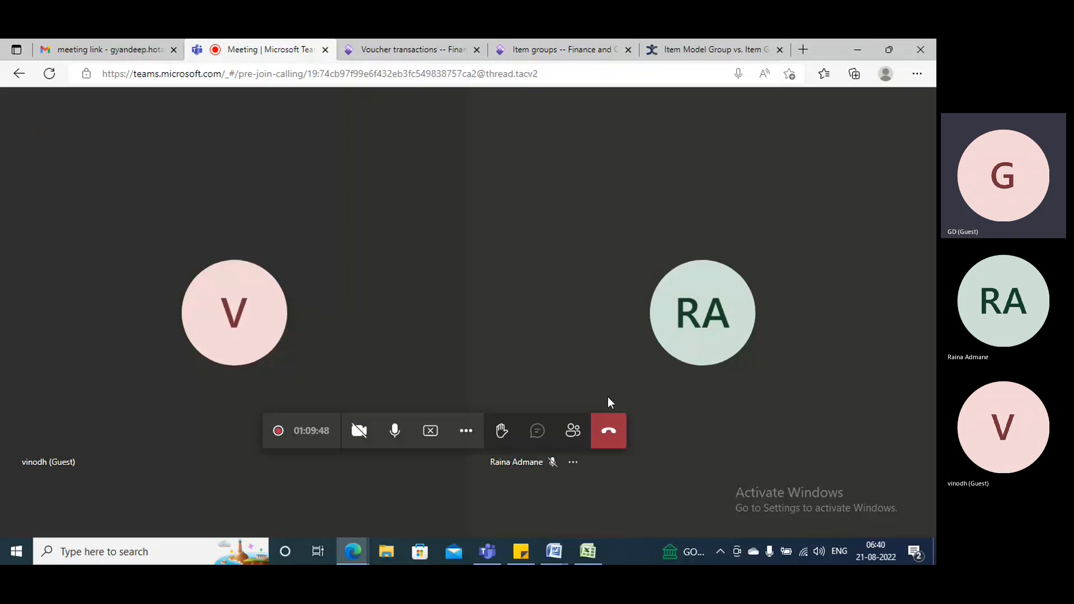
pyautogui.click(611, 433)
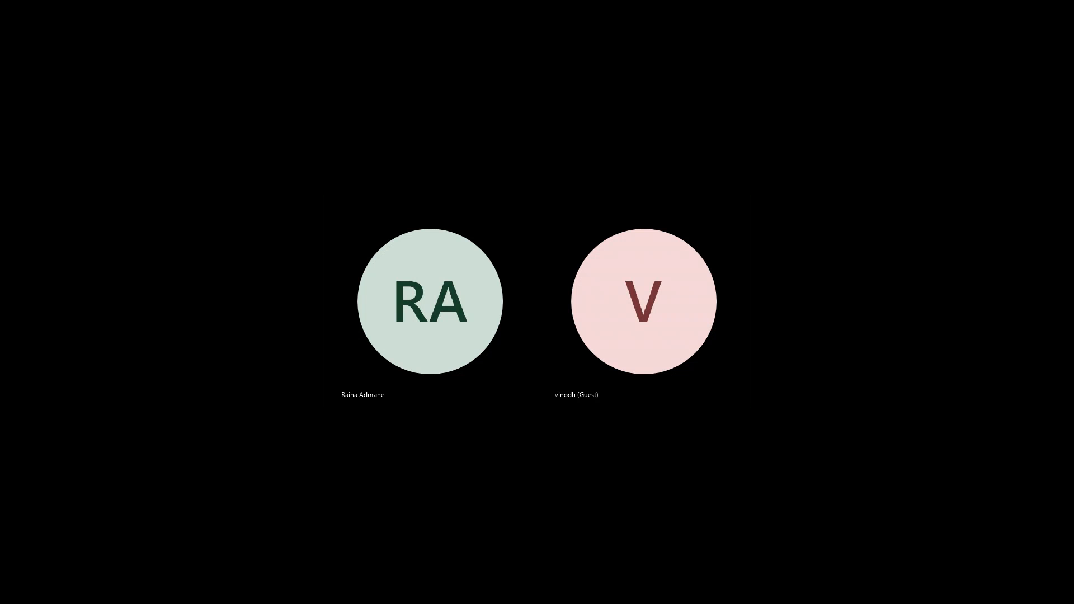